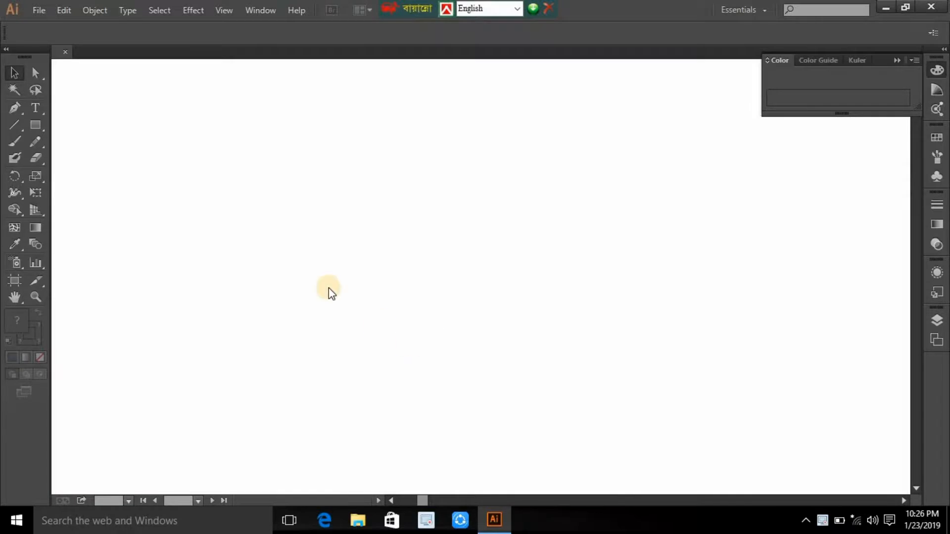
# - Draw an upright ellipse, taller than wide, in the upper-left part of the artboard and fill it with black
pyautogui.click(36, 126)
pyautogui.moveTo(39, 125); pyautogui.dragTo(99, 158)
pyautogui.moveTo(322, 187); pyautogui.dragTo(404, 296)
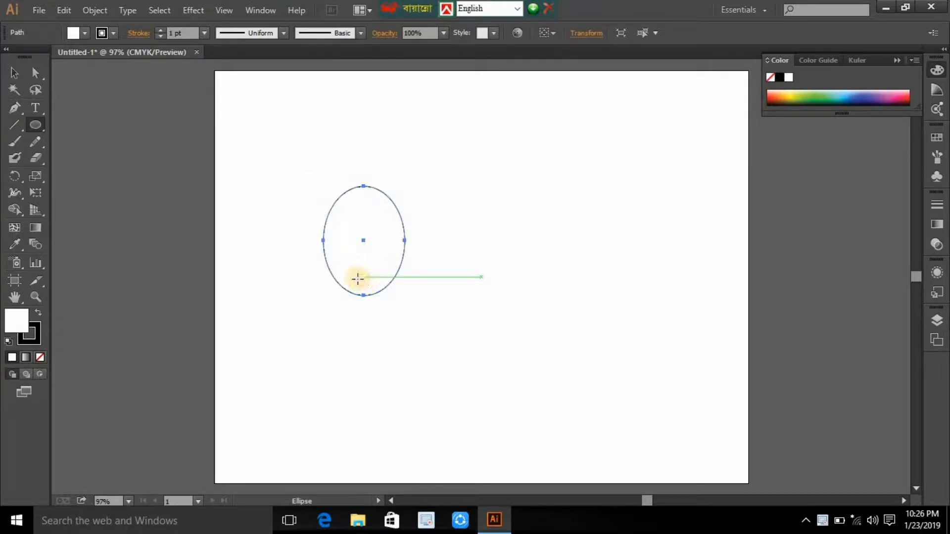
pyautogui.click(779, 78)
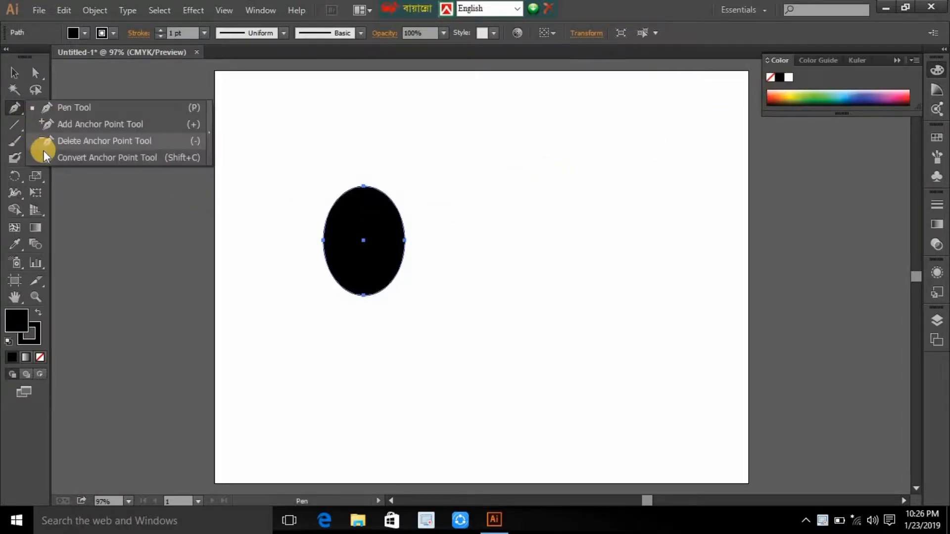
# - Convert the black ellipse's top anchor point to a sharp corner, leaving its side anchor points smooth
pyautogui.click(61, 158)
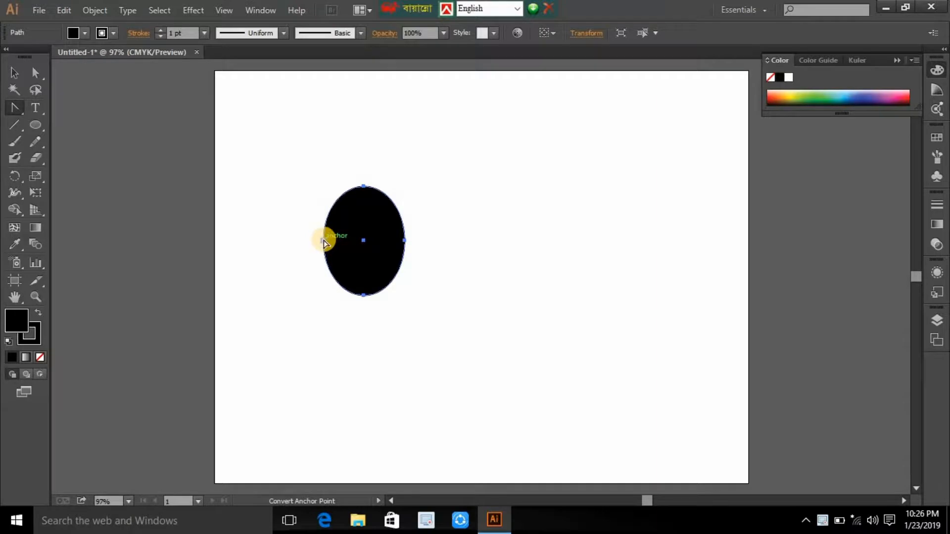
pyautogui.click(323, 241)
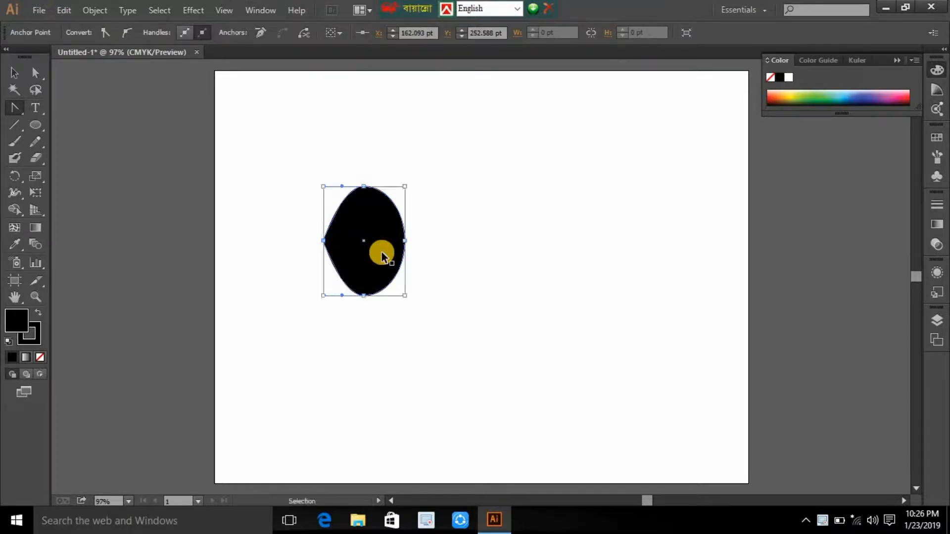
pyautogui.hotkey('ctrl', 'z')
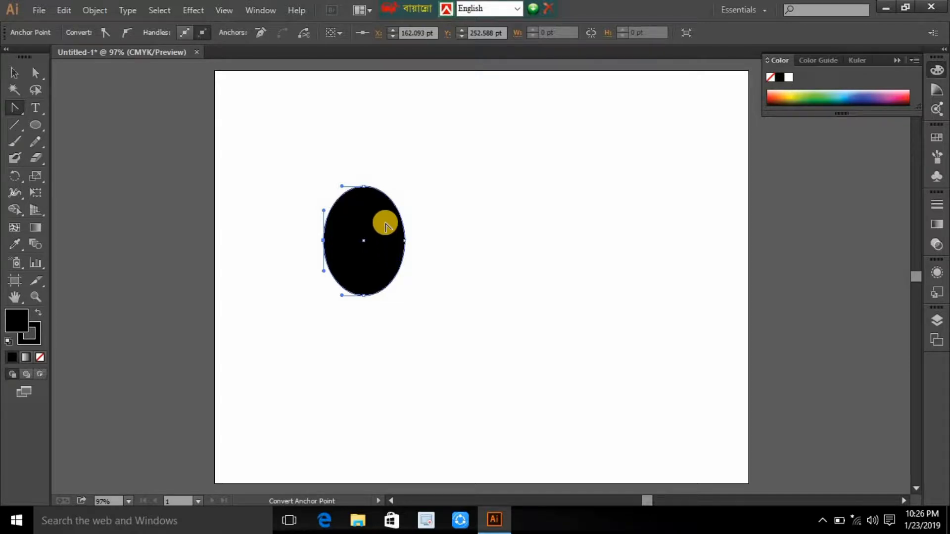
pyautogui.click(364, 188)
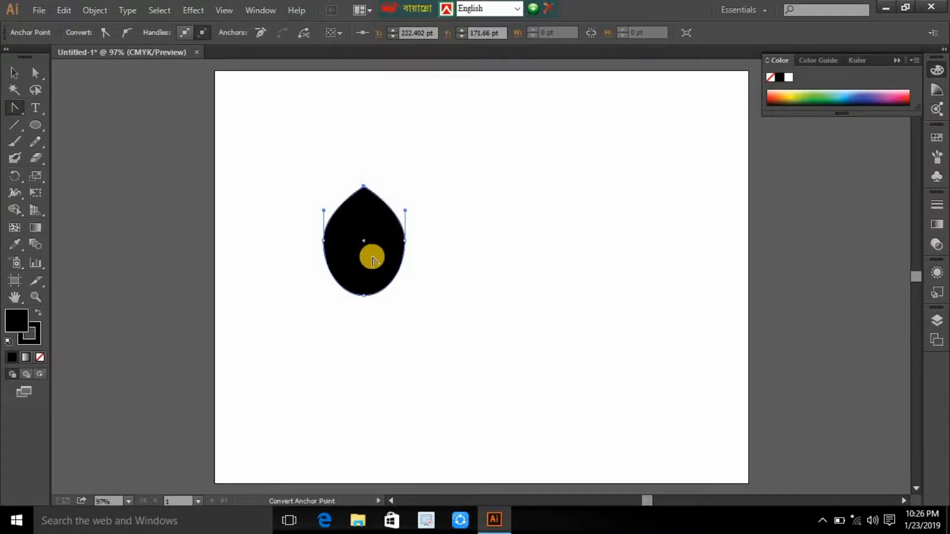
pyautogui.click(324, 241)
pyautogui.hotkey('ctrl', 'z')
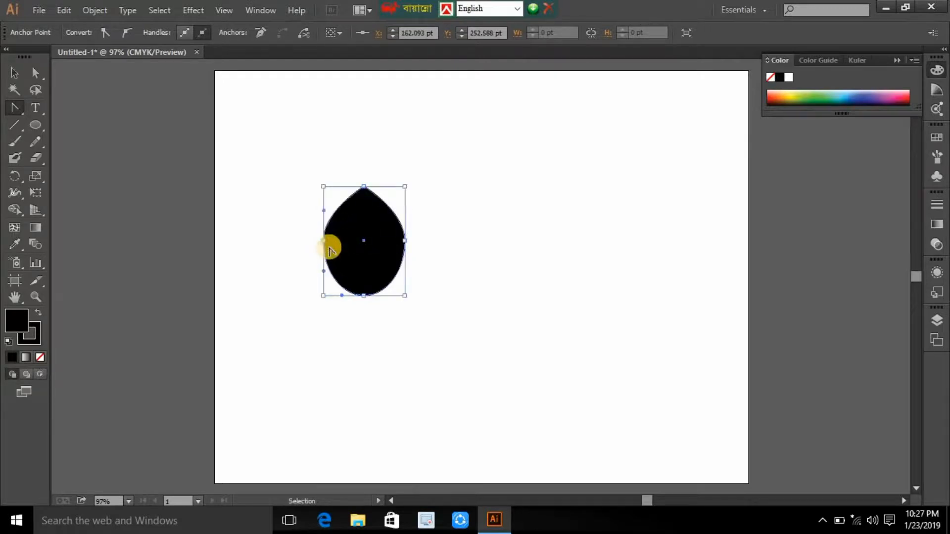
pyautogui.press('ctrl')
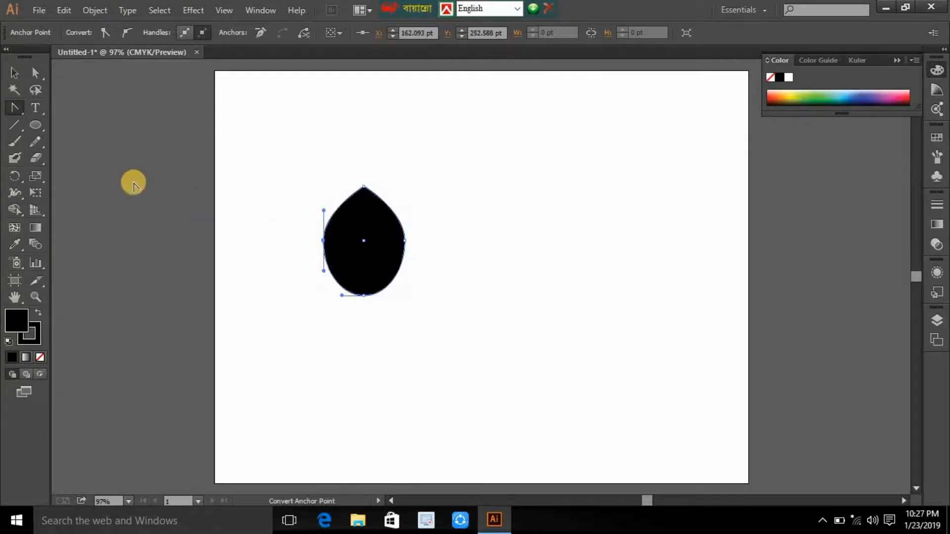
# - Narrow the pointed shape by moving its left and right anchor points inward and tilting the direction handles to even its curves
pyautogui.click(35, 74)
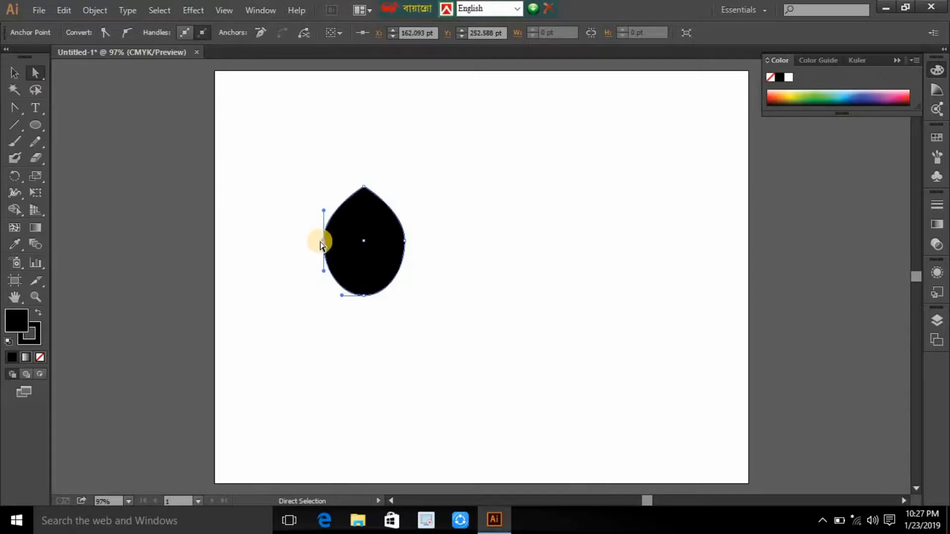
pyautogui.moveTo(324, 242); pyautogui.dragTo(333, 212)
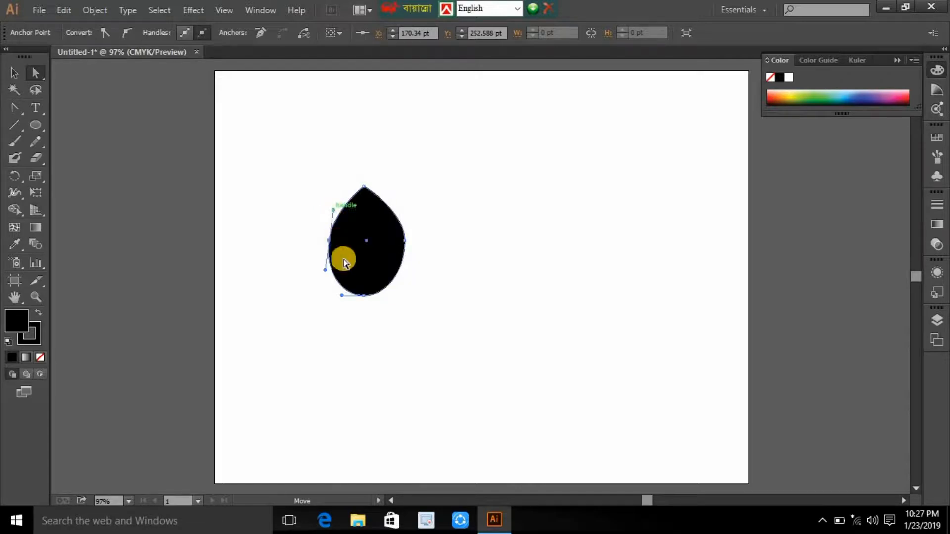
pyautogui.hotkey('ctrl', 'z')
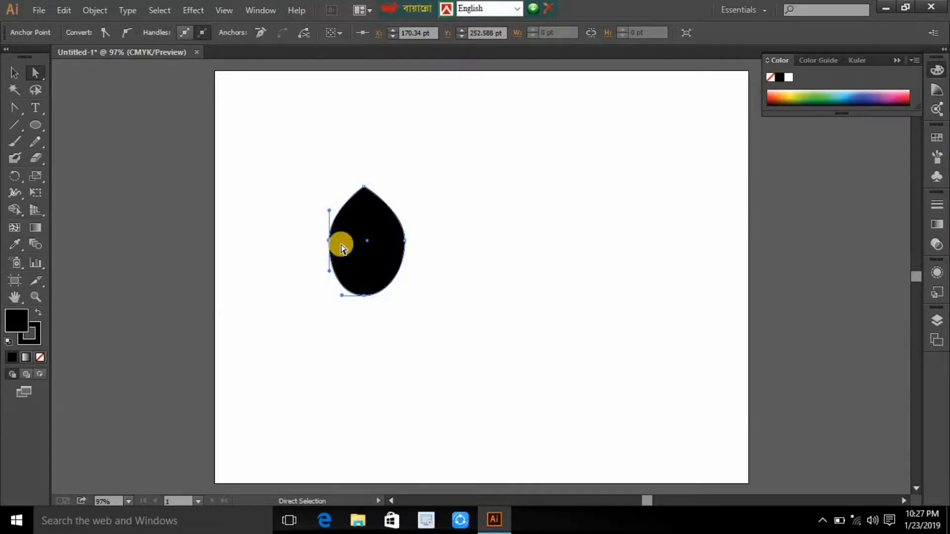
pyautogui.moveTo(331, 242); pyautogui.dragTo(337, 244)
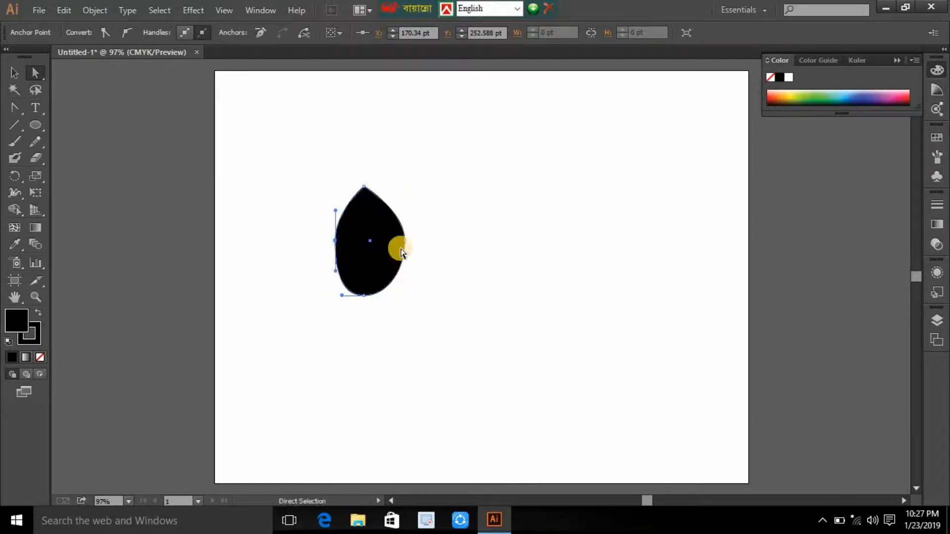
pyautogui.moveTo(399, 243); pyautogui.dragTo(401, 270)
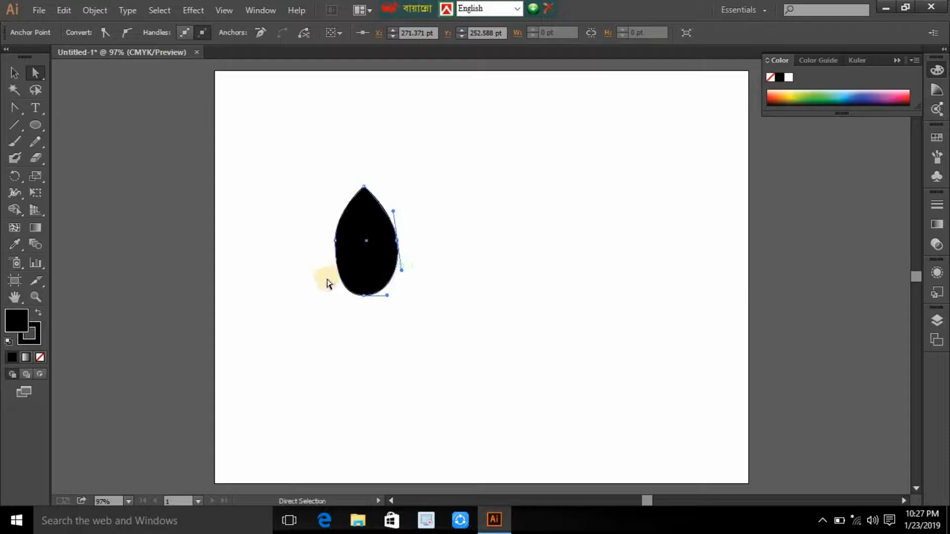
pyautogui.click(337, 241)
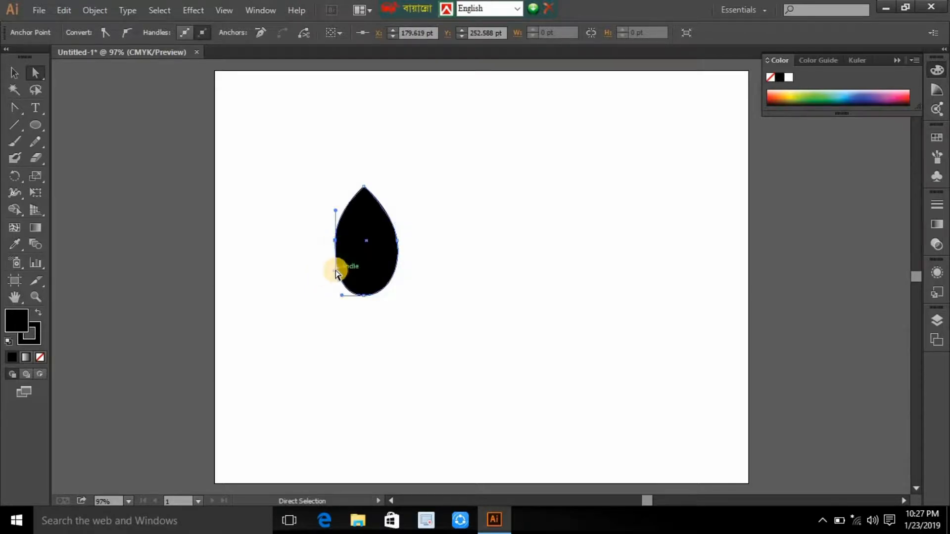
pyautogui.moveTo(335, 272)
pyautogui.mouseDown()
pyautogui.moveTo(330, 267)
pyautogui.moveTo(325, 286)
pyautogui.mouseUp()
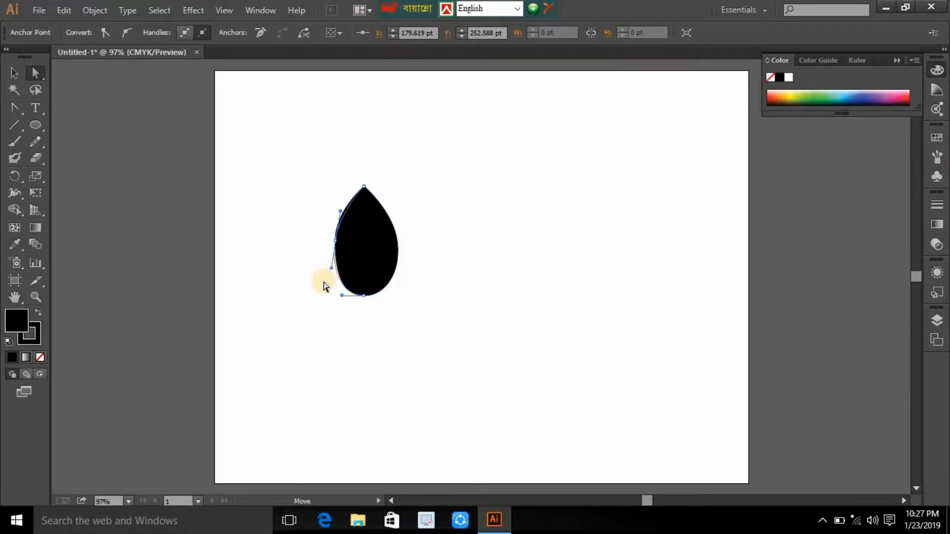
# - Draw a closed triangular wedge with the Pen tool over the leaf's base, with its apex inside the leaf, and fill it with white
pyautogui.click(14, 73)
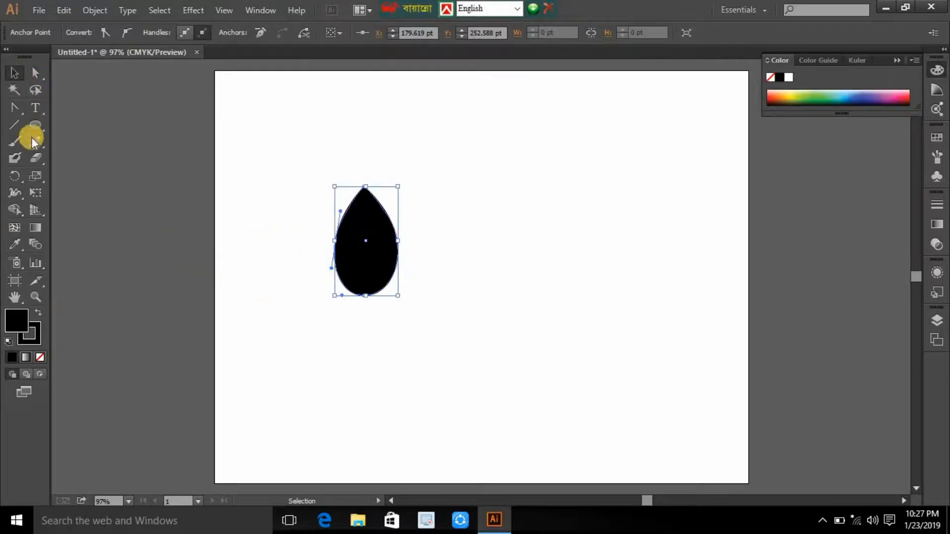
pyautogui.moveTo(28, 109); pyautogui.dragTo(58, 107)
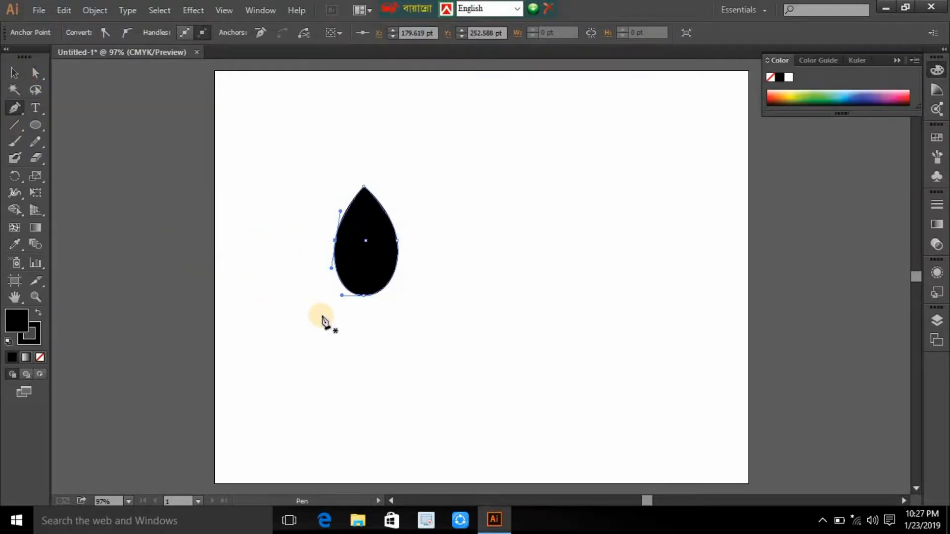
pyautogui.click(322, 317)
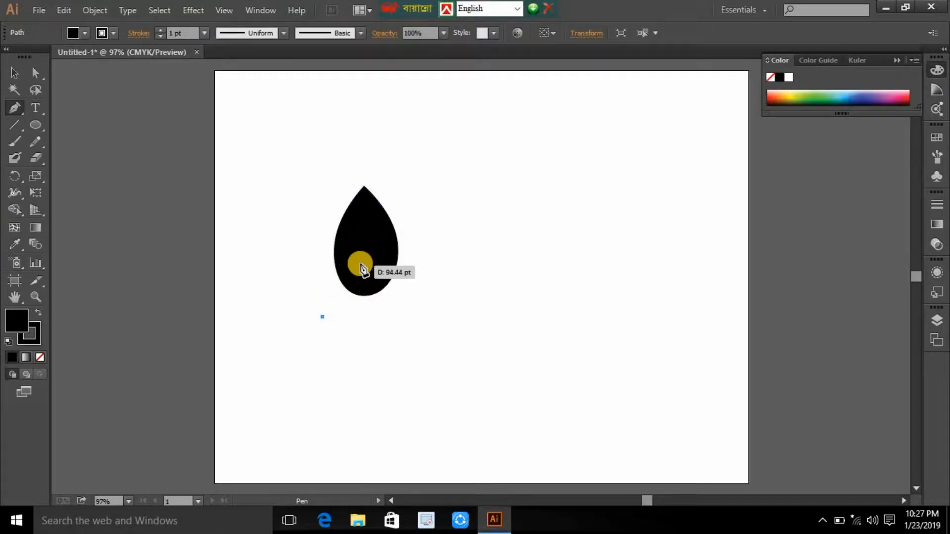
pyautogui.moveTo(361, 264); pyautogui.dragTo(365, 236)
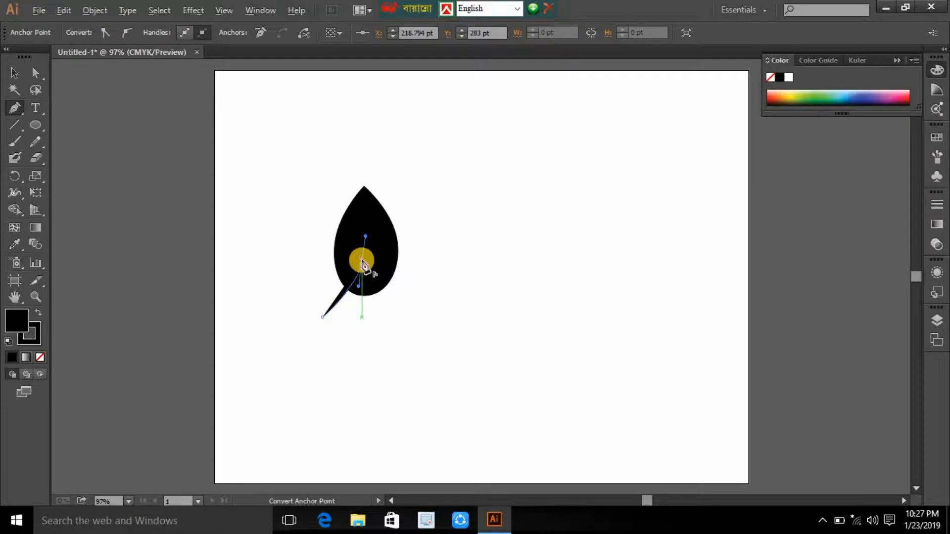
pyautogui.keyDown('alt'); pyautogui.click(361, 261); pyautogui.keyUp('alt')
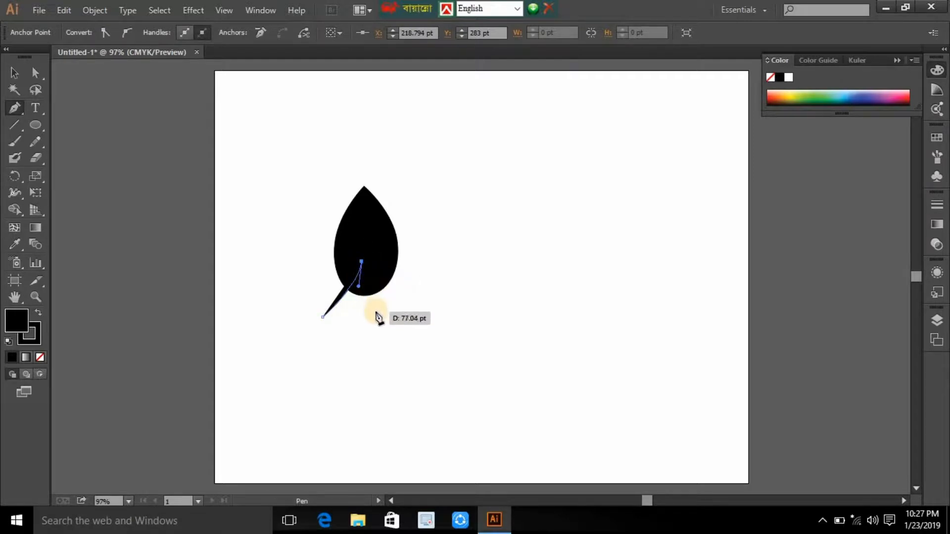
pyautogui.click(376, 317)
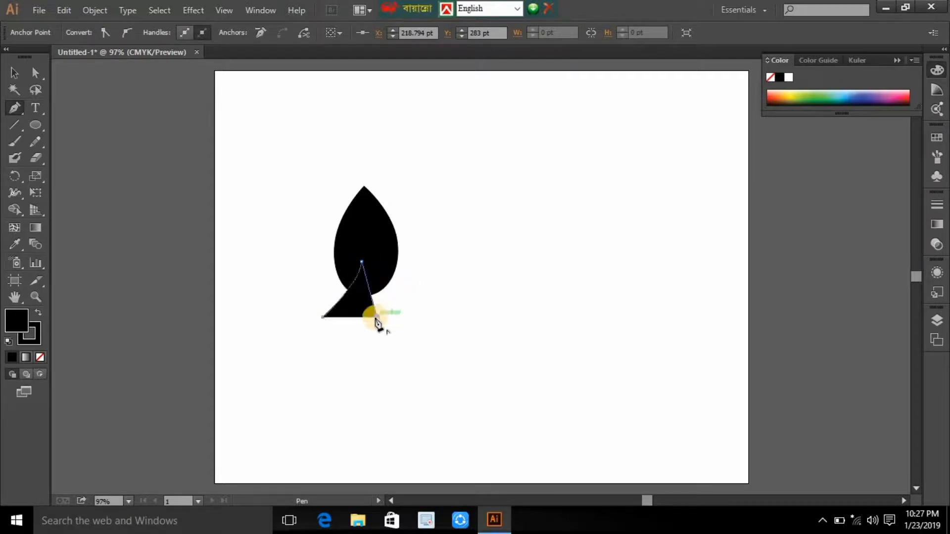
pyautogui.click(323, 318)
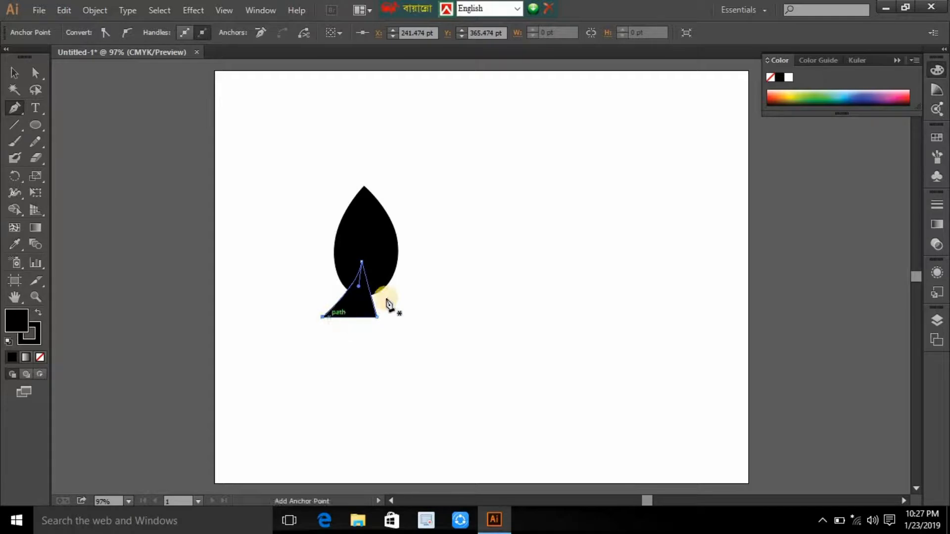
pyautogui.click(788, 77)
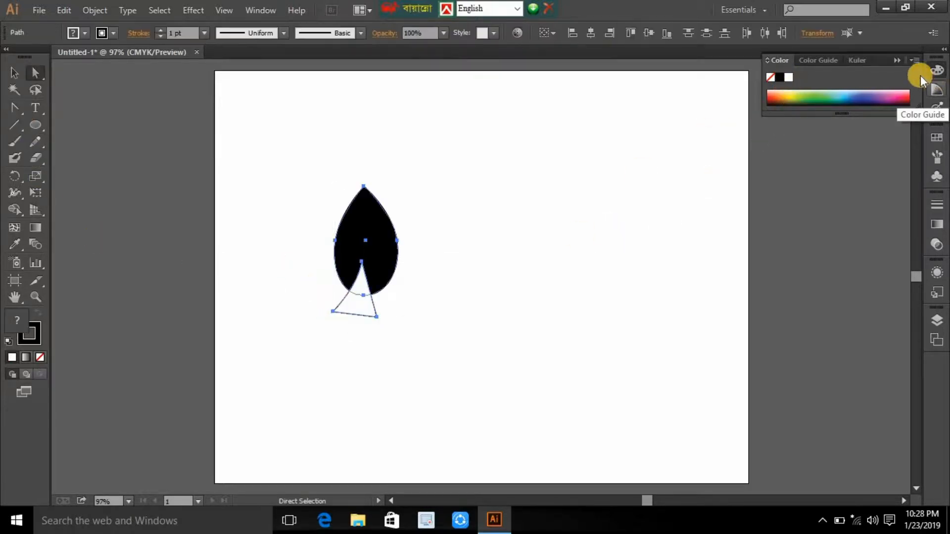
# - Subtract the white wedge from the black leaf shape with Pathfinder's Minus Front to cut a notch in its base
pyautogui.click(266, 10)
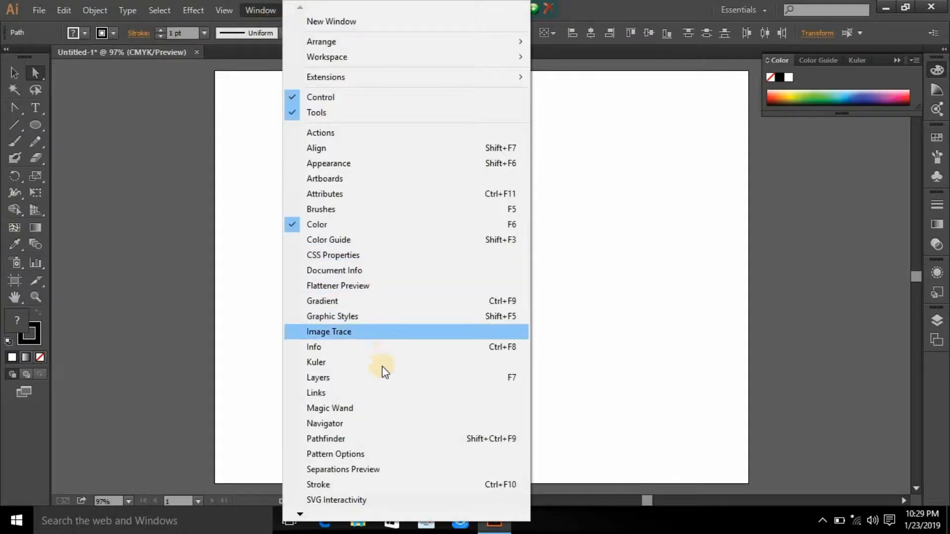
pyautogui.click(345, 438)
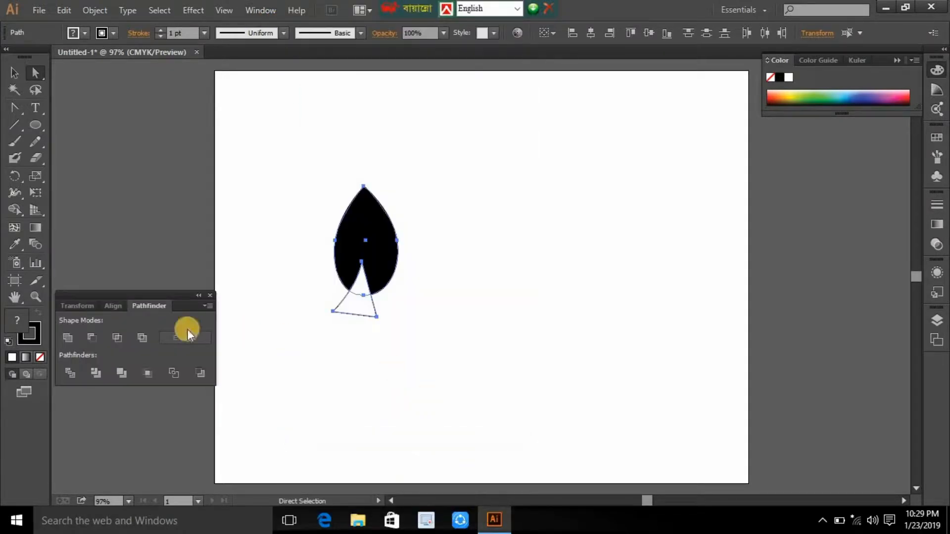
pyautogui.click(92, 334)
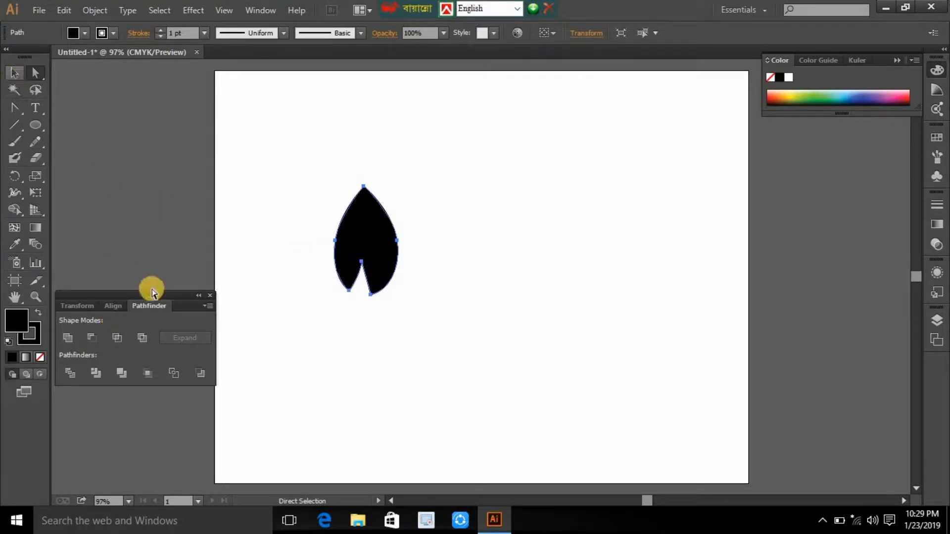
pyautogui.click(198, 295)
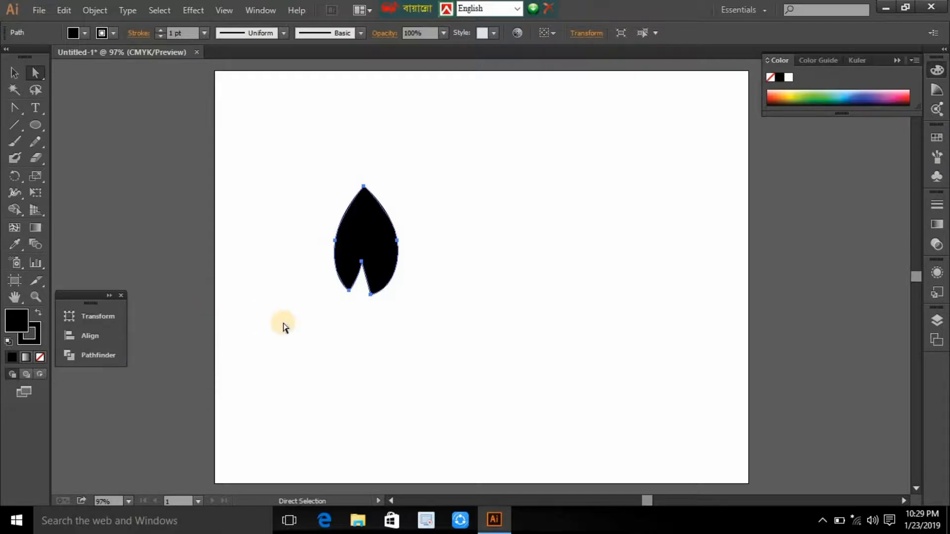
pyautogui.click(303, 237)
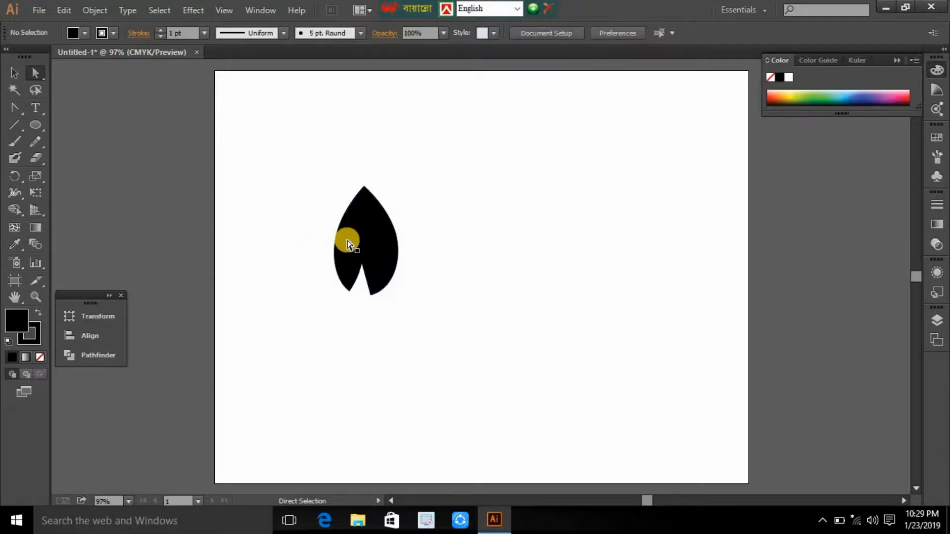
# - Rotate the notched leaf about 90° clockwise so its tip points right, and move it lower on the artboard
pyautogui.click(381, 242)
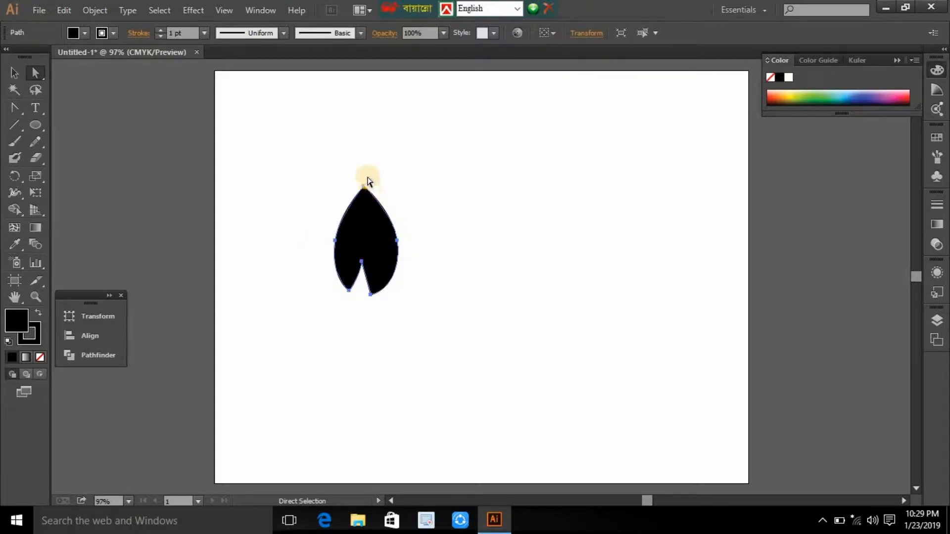
pyautogui.click(15, 73)
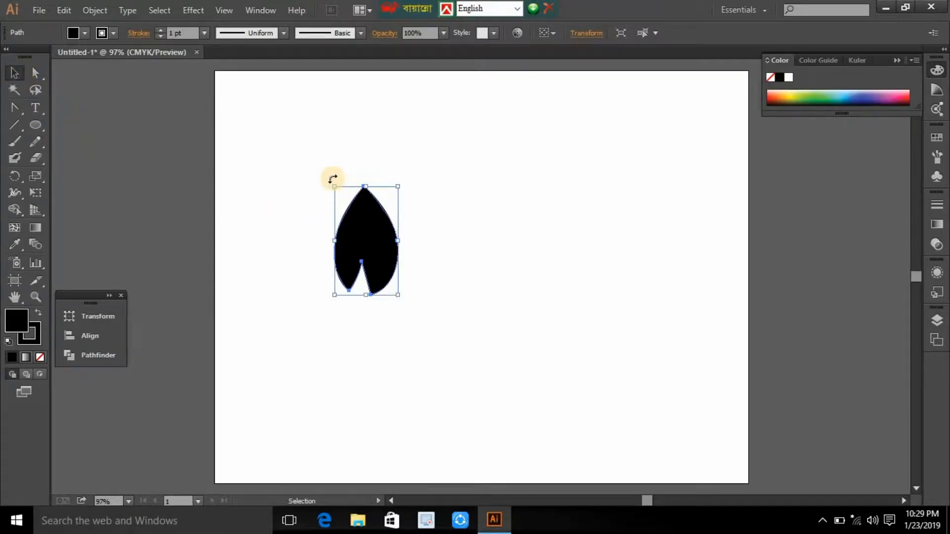
pyautogui.moveTo(332, 179); pyautogui.dragTo(412, 255)
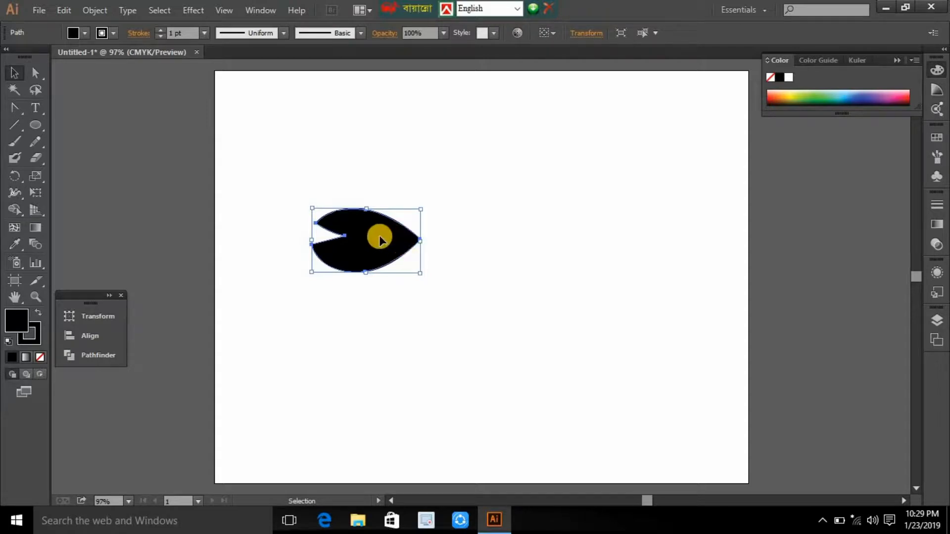
pyautogui.moveTo(378, 238); pyautogui.dragTo(381, 287)
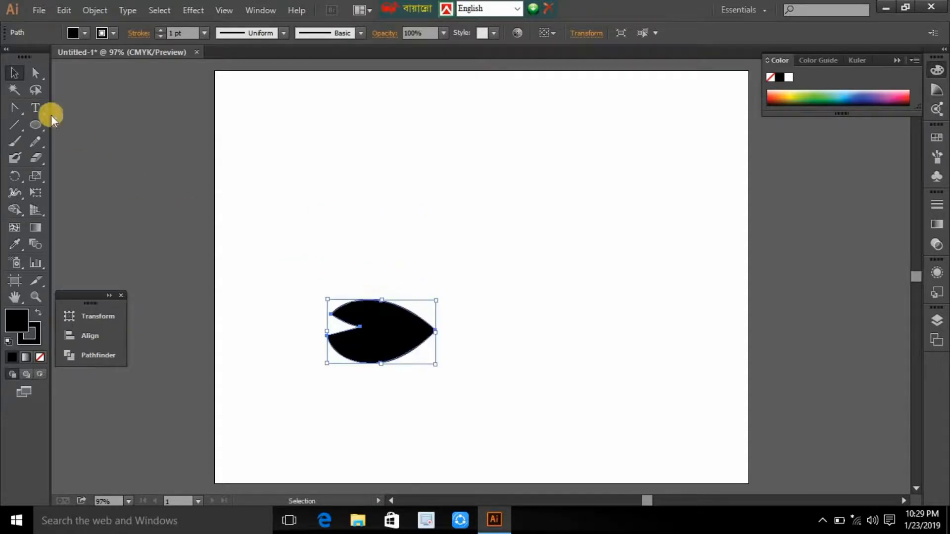
# - Draw a long horizontal line above the leaf with the Line Segment tool and give it the width profile tapering to a point on the right
pyautogui.click(19, 119)
pyautogui.moveTo(274, 189); pyautogui.dragTo(581, 188)
pyautogui.click(284, 34)
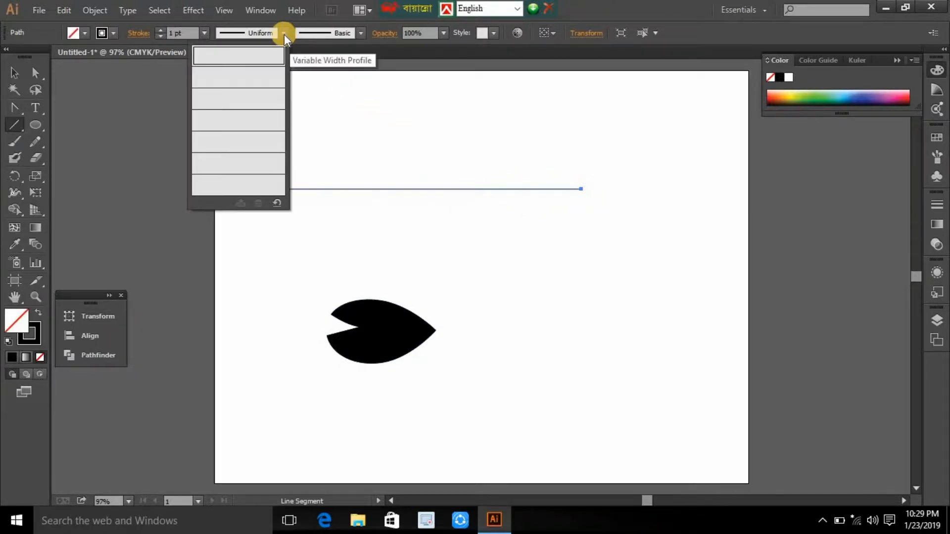
pyautogui.click(251, 144)
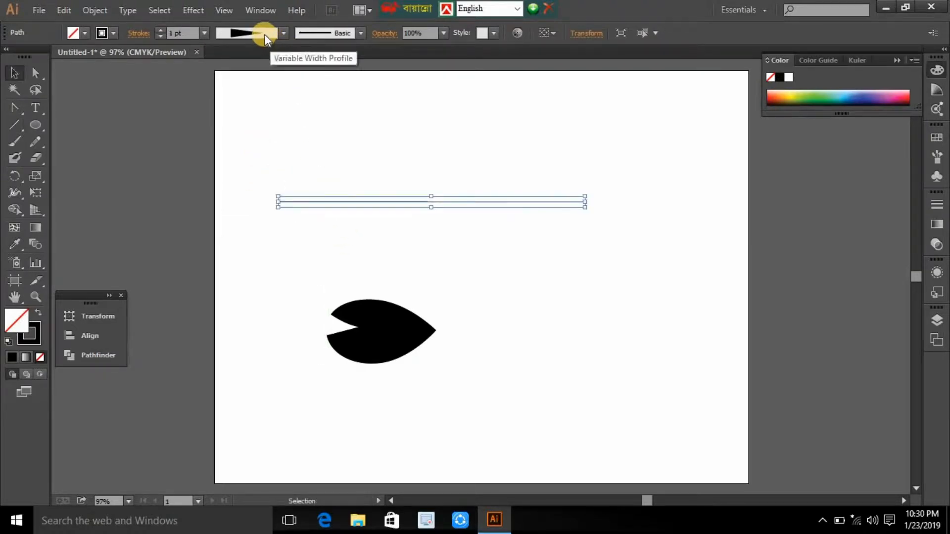
# - Increase the tapered line's stroke weight to 13 pt
pyautogui.click(266, 34)
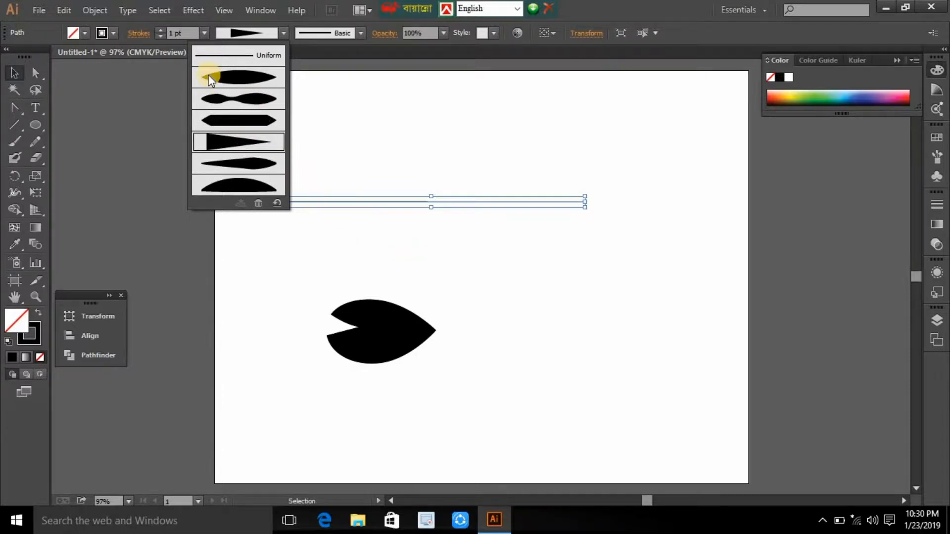
pyautogui.click(158, 28)
pyautogui.click(158, 29)
pyautogui.click(159, 29)
pyautogui.click(158, 29)
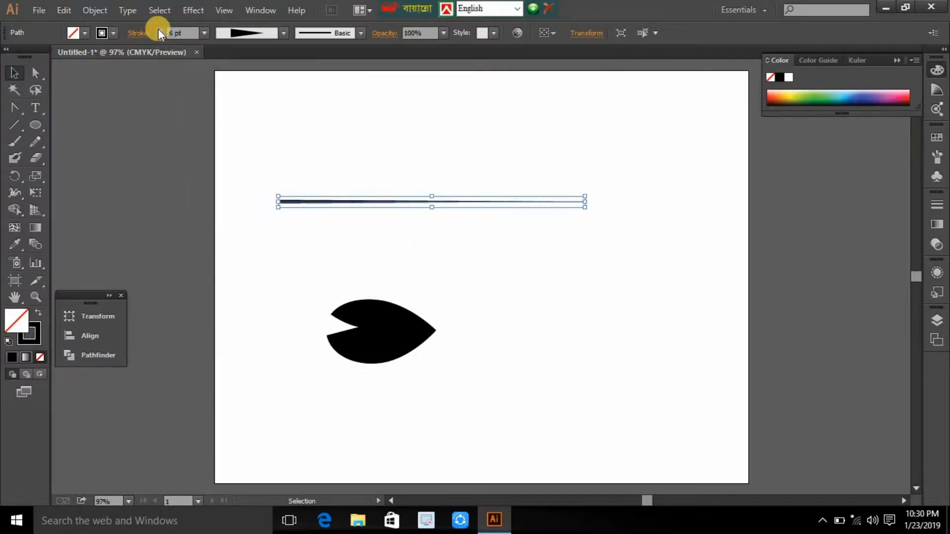
pyautogui.click(158, 29)
pyautogui.click(158, 28)
pyautogui.click(158, 29)
pyautogui.click(159, 29)
pyautogui.click(158, 29)
pyautogui.click(158, 28)
pyautogui.click(158, 28)
pyautogui.click(158, 29)
pyautogui.click(158, 28)
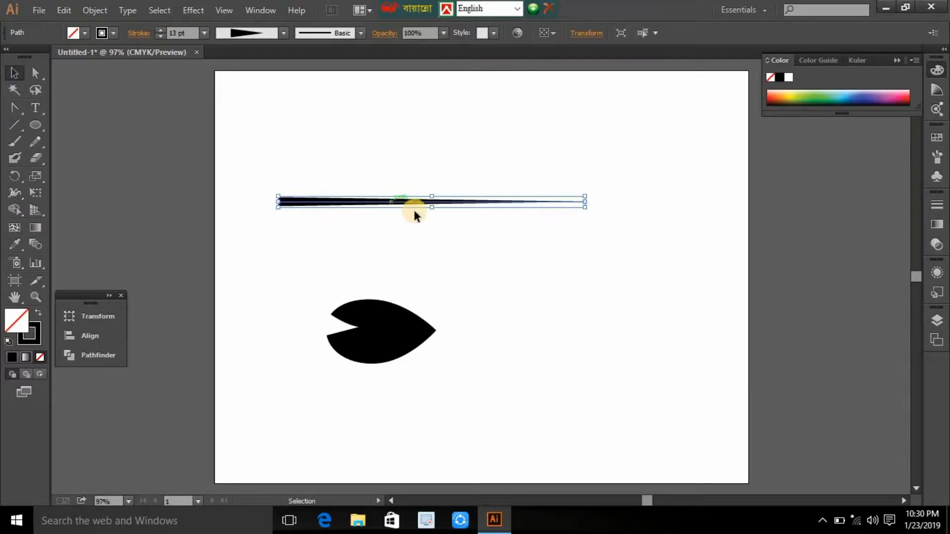
# - Lengthen the tapered line by stretching its thin end farther to the right, keeping it horizontal
pyautogui.moveTo(589, 201); pyautogui.dragTo(650, 201)
pyautogui.hotkey('ctrl', '=')
pyautogui.hotkey('ctrl', '=')
pyautogui.hotkey('ctrl', '=')
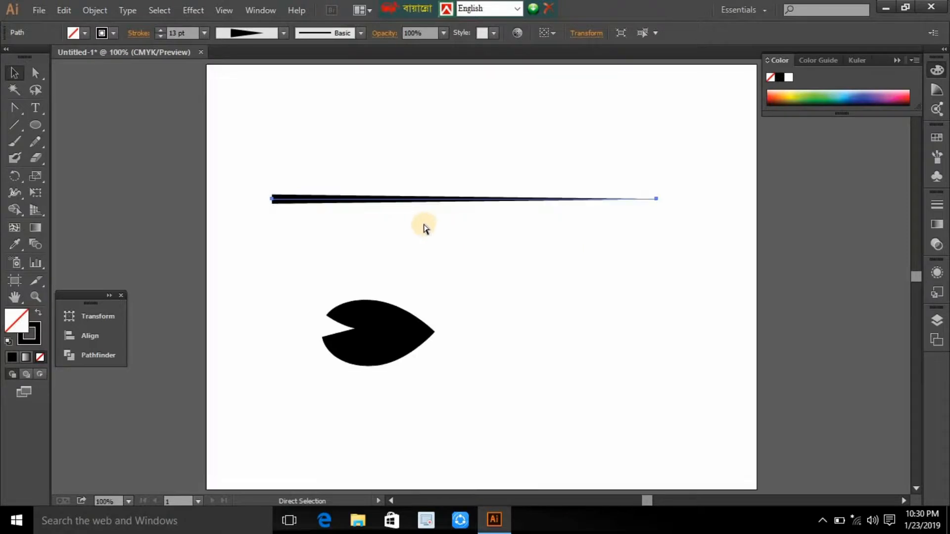
pyautogui.scroll(2, 406, 252)
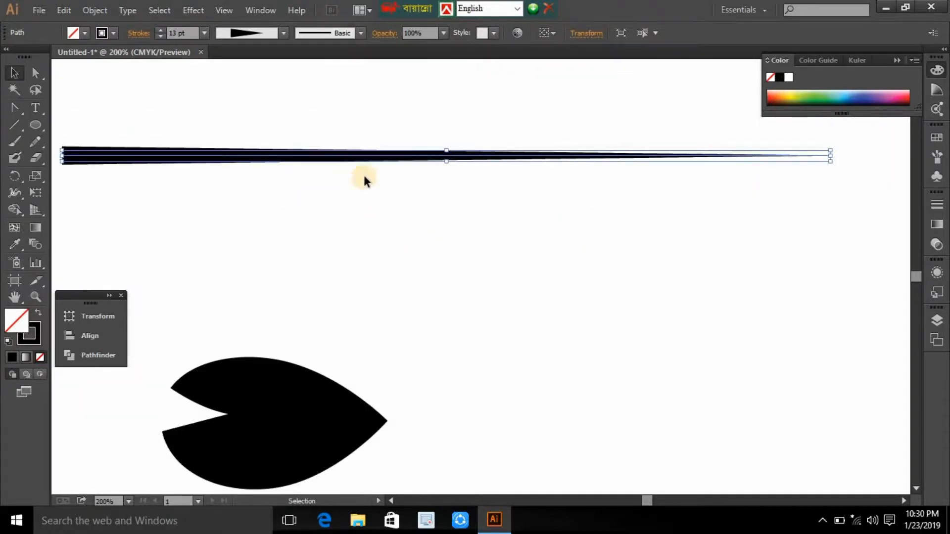
pyautogui.click(414, 186)
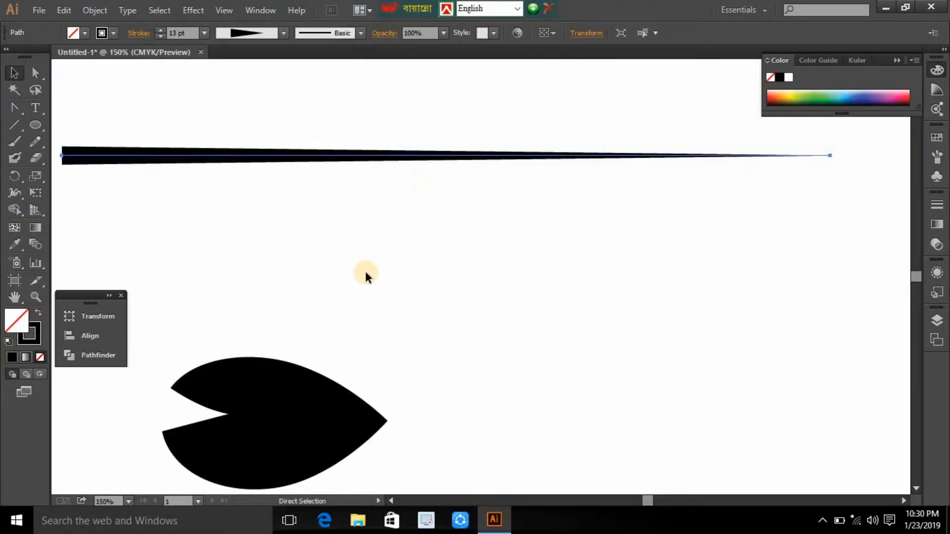
# - Scale the notched leaf down to about half its size and place it just below the tapered line's thick end
pyautogui.hotkey('ctrl', '-')
pyautogui.click(329, 368)
pyautogui.moveTo(331, 377); pyautogui.dragTo(296, 270)
pyautogui.moveTo(254, 240); pyautogui.dragTo(228, 205)
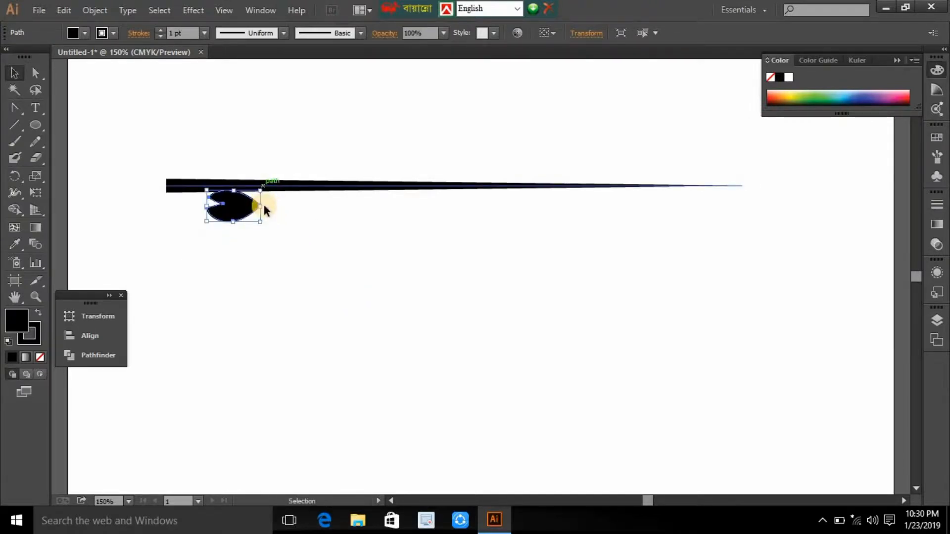
# - Rotate the small leaf slightly clockwise so its tip points down to the right, and nudge it down and left against the line's underside
pyautogui.moveTo(263, 233); pyautogui.dragTo(266, 236)
pyautogui.press('Down')
pyautogui.press('Left')
pyautogui.press('Down')
pyautogui.press('Down')
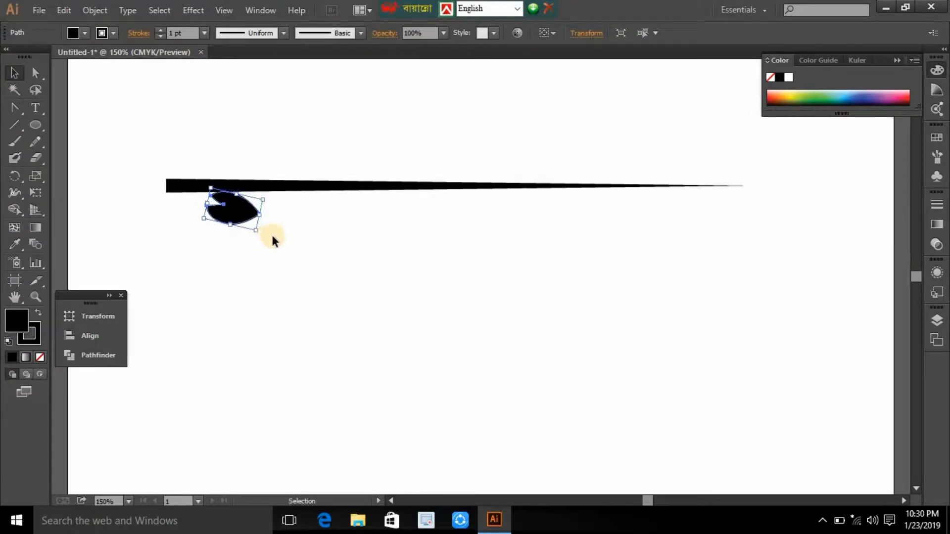
pyautogui.hotkey('ctrl', '+')
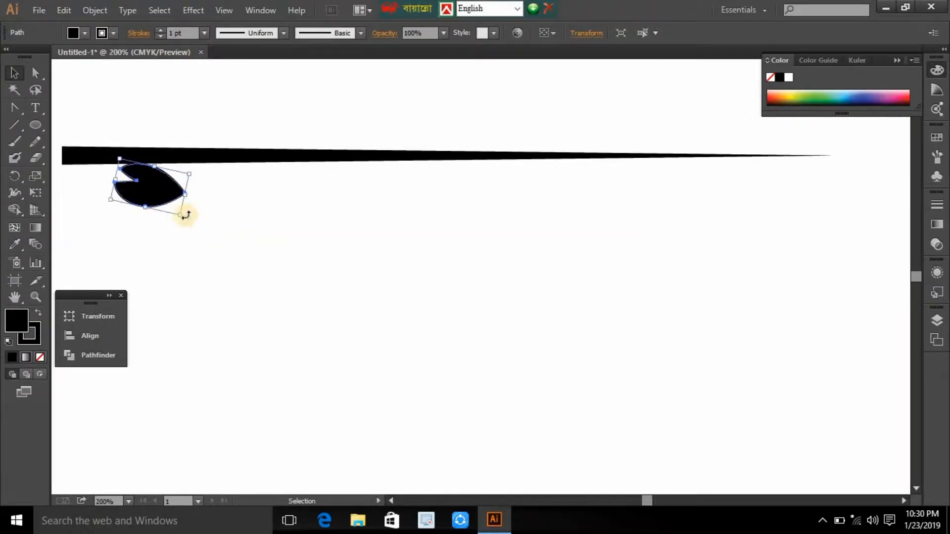
pyautogui.press('Left')
pyautogui.press('Left')
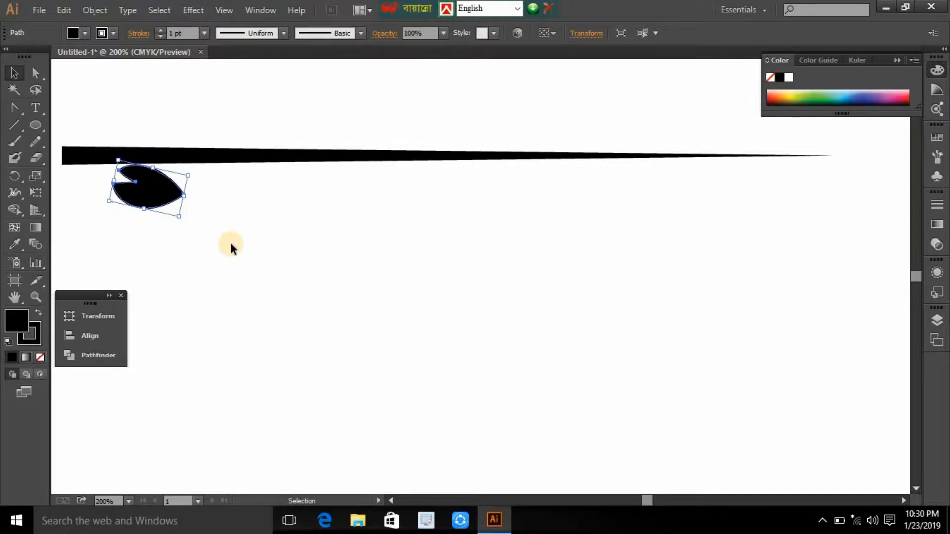
# - Nudge the leaf left along the line's underside until it sits just inside the line's thick end, then deselect it
pyautogui.press('Down')
pyautogui.press('Left')
pyautogui.press('Left')
pyautogui.press('Left')
pyautogui.press('Left')
pyautogui.press('Left')
pyautogui.press('Left')
pyautogui.press('Left')
pyautogui.press('Left')
pyautogui.press('Left')
pyautogui.press('Left')
pyautogui.press('Left')
pyautogui.press('Left')
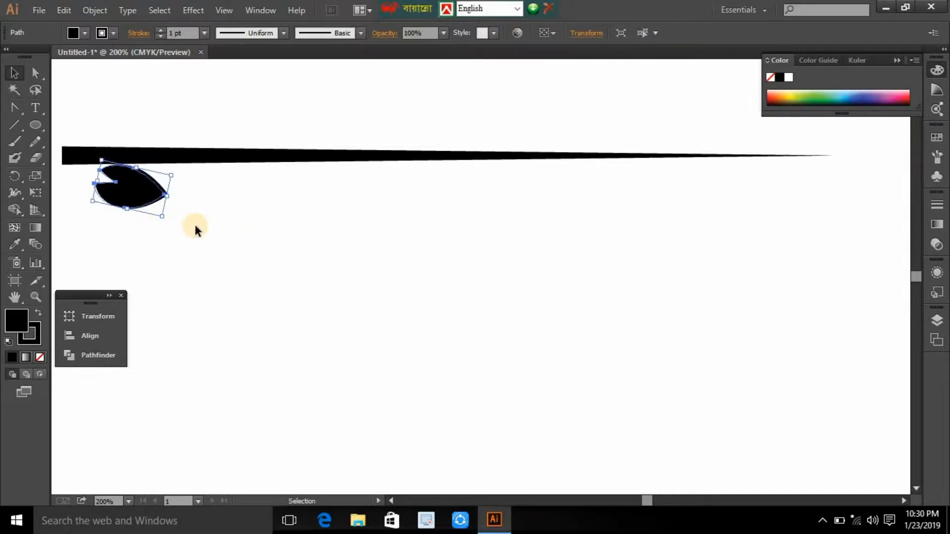
pyautogui.press('Left')
pyautogui.press('Left')
pyautogui.press('Left')
pyautogui.press('Left')
pyautogui.press('Left')
pyautogui.press('Left')
pyautogui.press('Left')
pyautogui.press('Left')
pyautogui.press('Left')
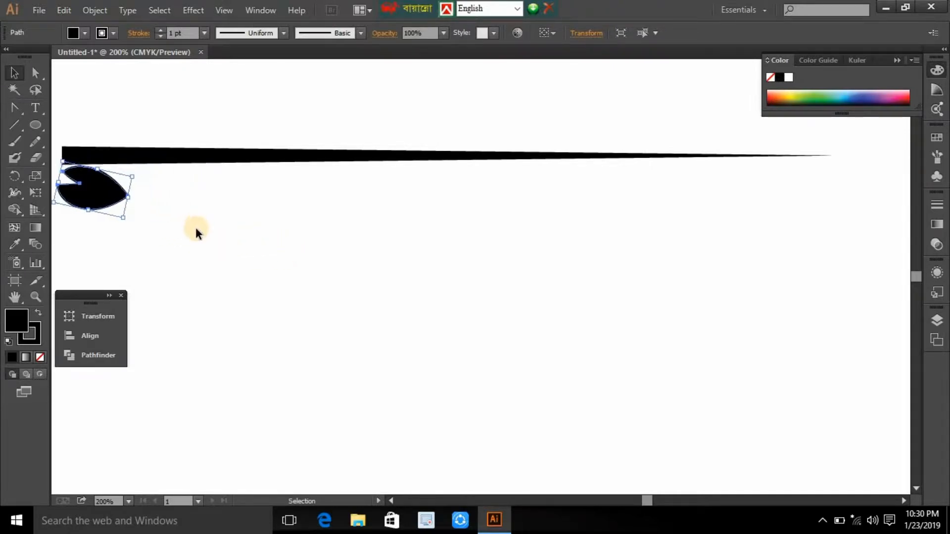
pyautogui.press('Down')
pyautogui.press('Right')
pyautogui.press('Right')
pyautogui.press('Right')
pyautogui.press('Right')
pyautogui.press('Right')
pyautogui.press('Right')
pyautogui.press('Right')
pyautogui.press('Up')
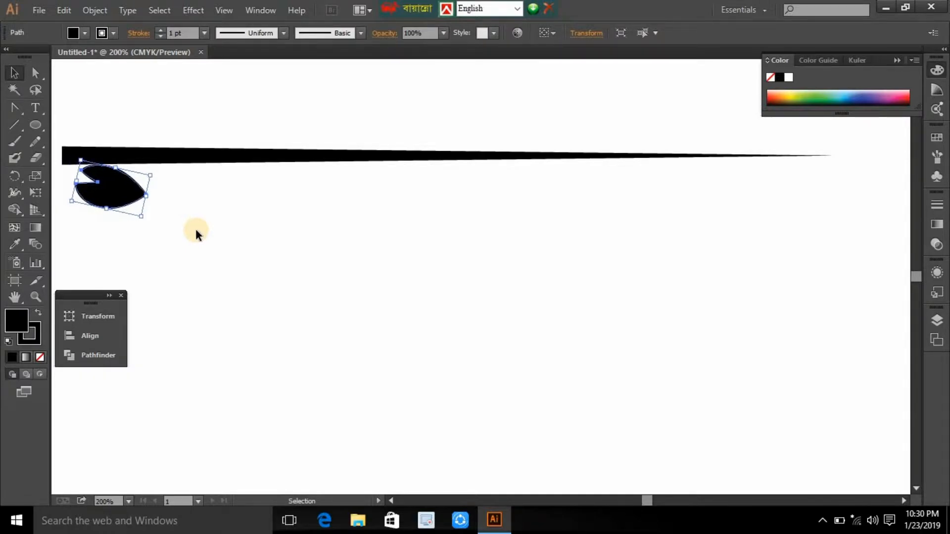
pyautogui.press('Right')
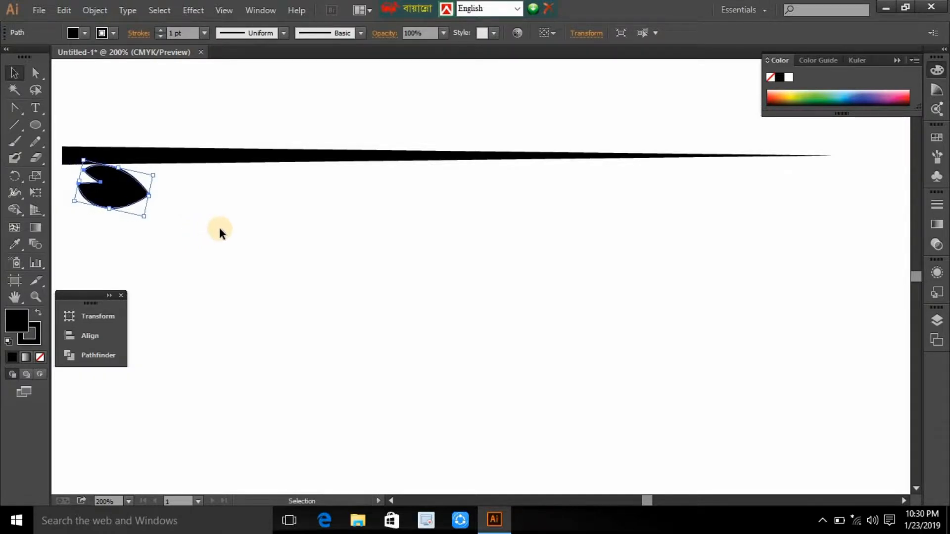
pyautogui.click(219, 232)
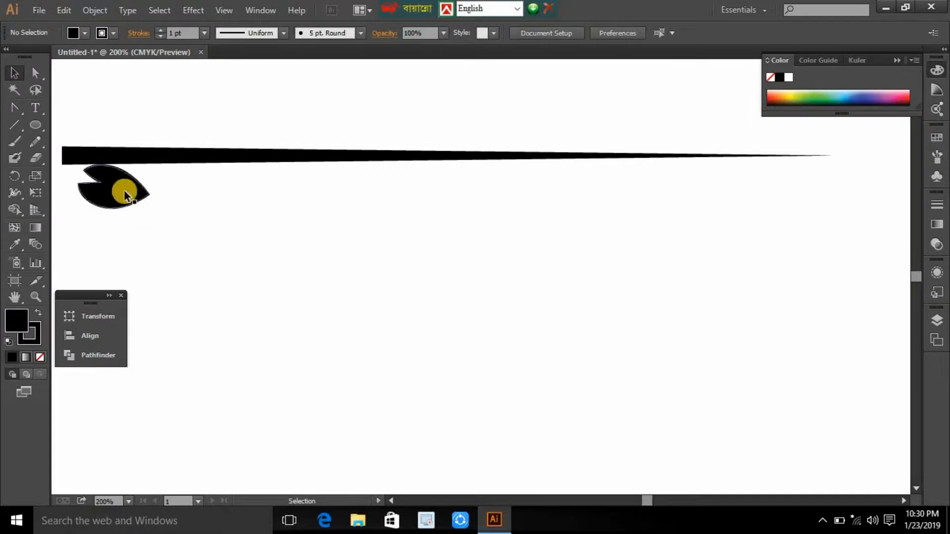
# - Start a Distort & Transform > Transform effect on the leaf with Preview and Scale Strokes & Effects enabled
pyautogui.click(124, 191)
pyautogui.click(192, 10)
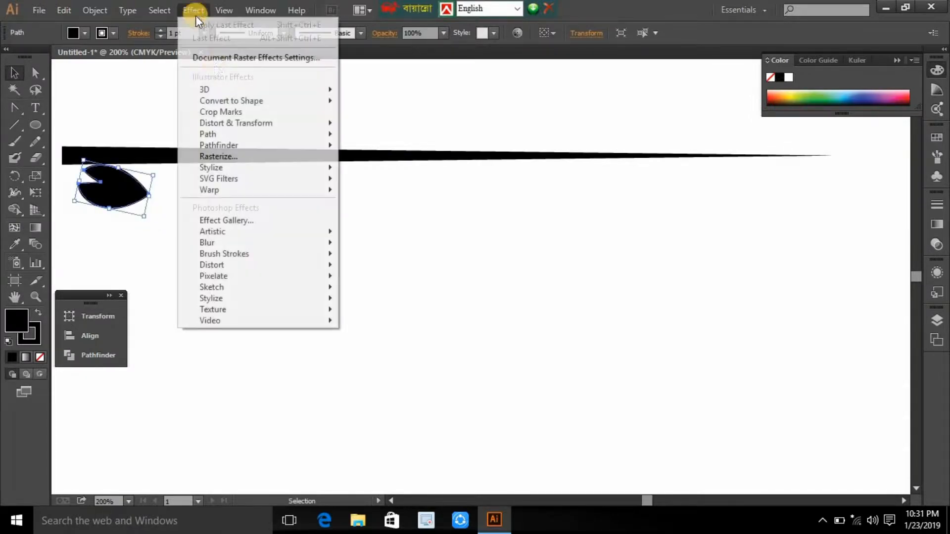
pyautogui.moveTo(272, 122)
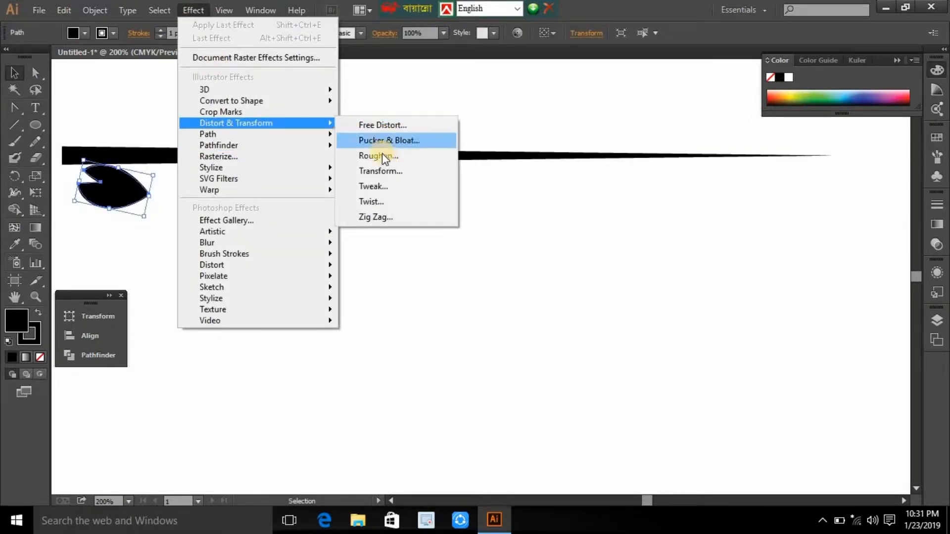
pyautogui.click(389, 173)
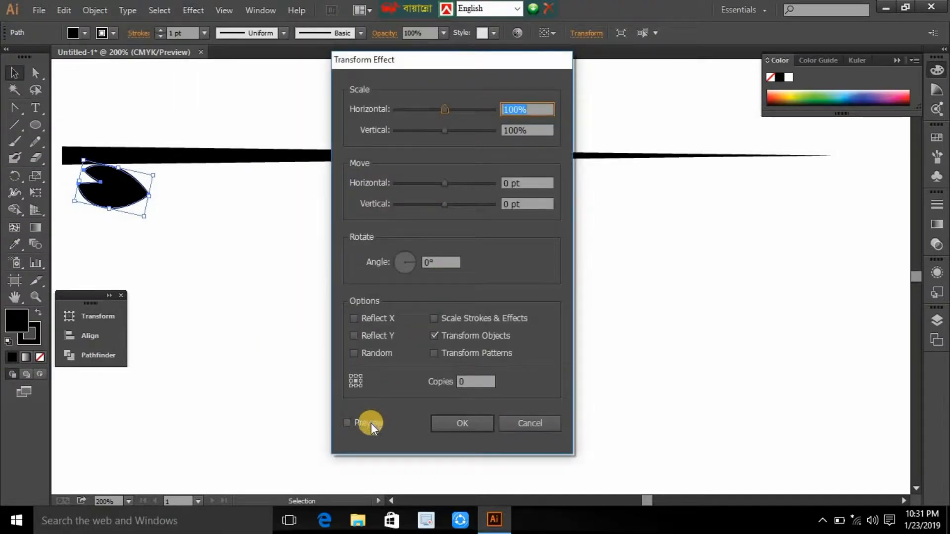
pyautogui.click(370, 423)
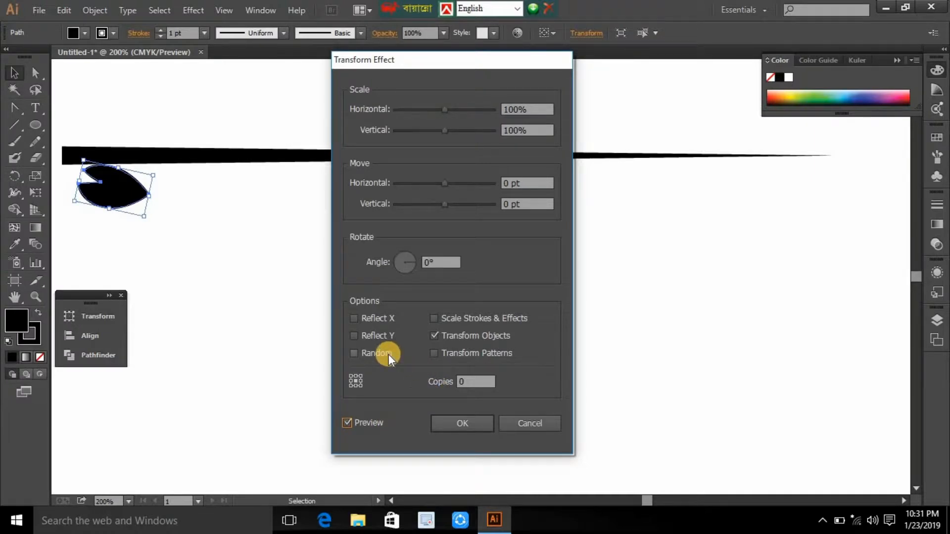
pyautogui.click(463, 317)
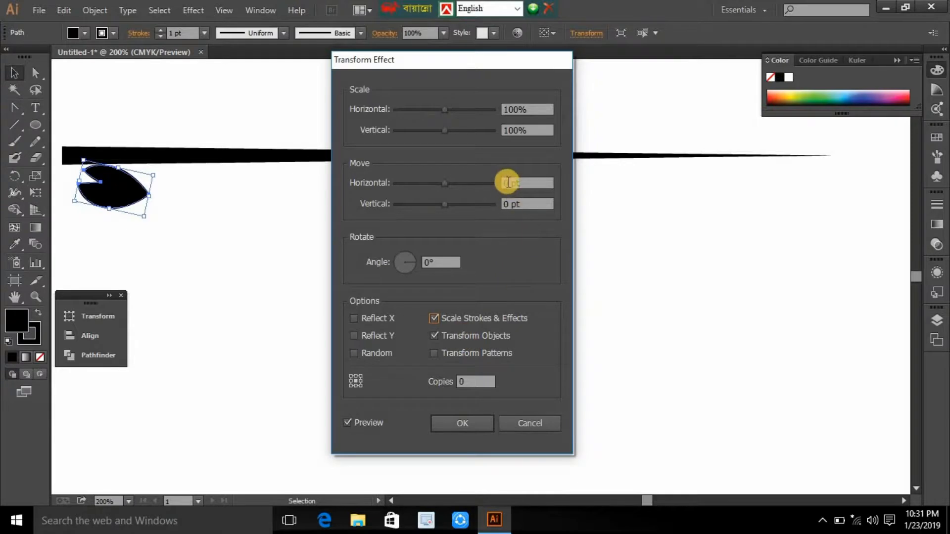
# - Set the Transform effect's horizontal move to 160 pt and its number of copies to 10
pyautogui.write('16')
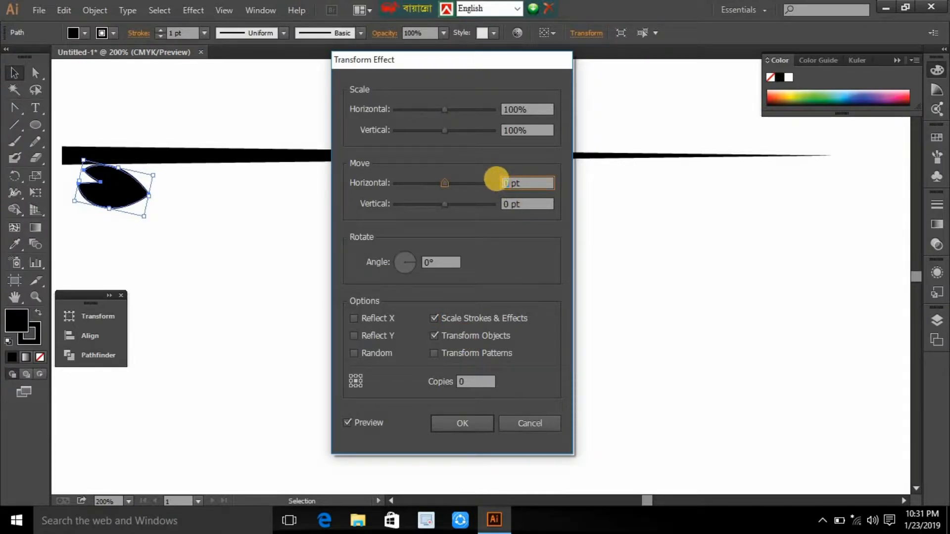
pyautogui.click(522, 205)
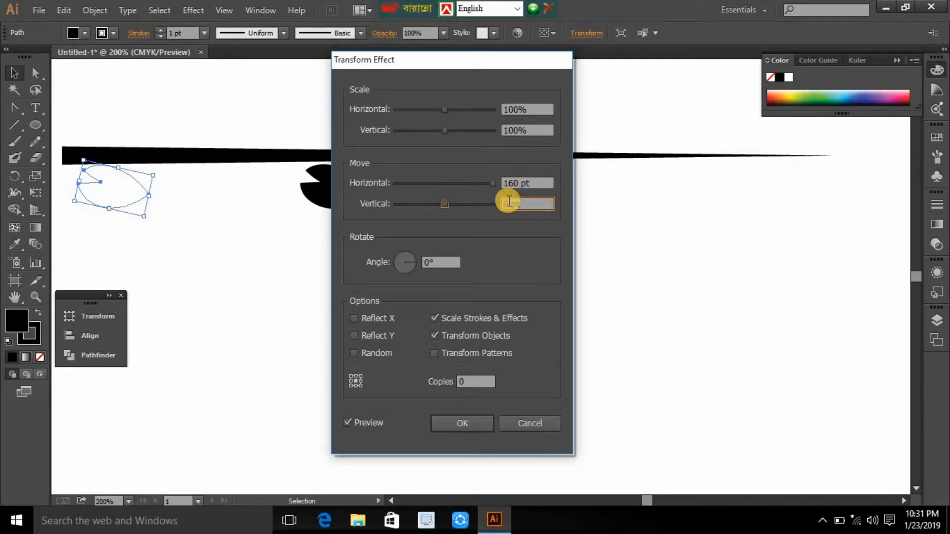
pyautogui.moveTo(509, 202); pyautogui.dragTo(491, 204)
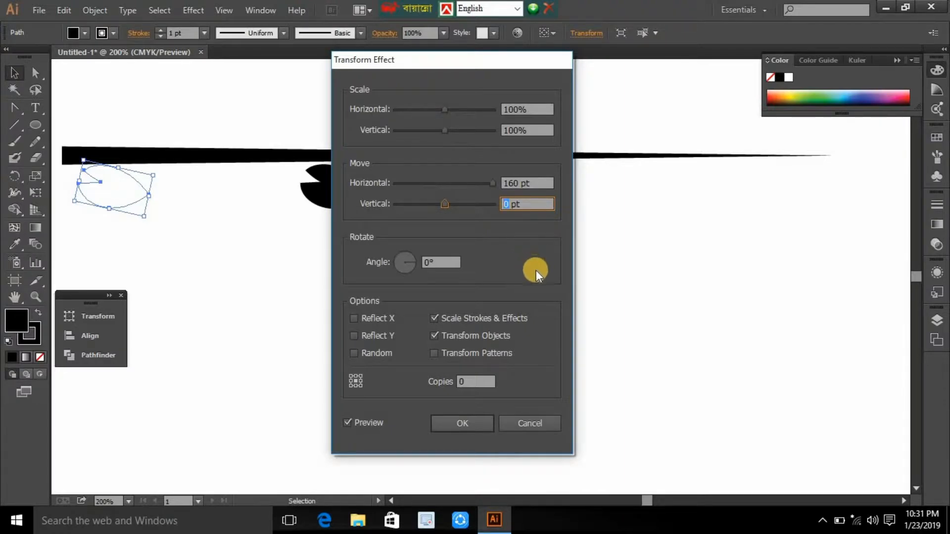
pyautogui.click(480, 387)
pyautogui.write('10')
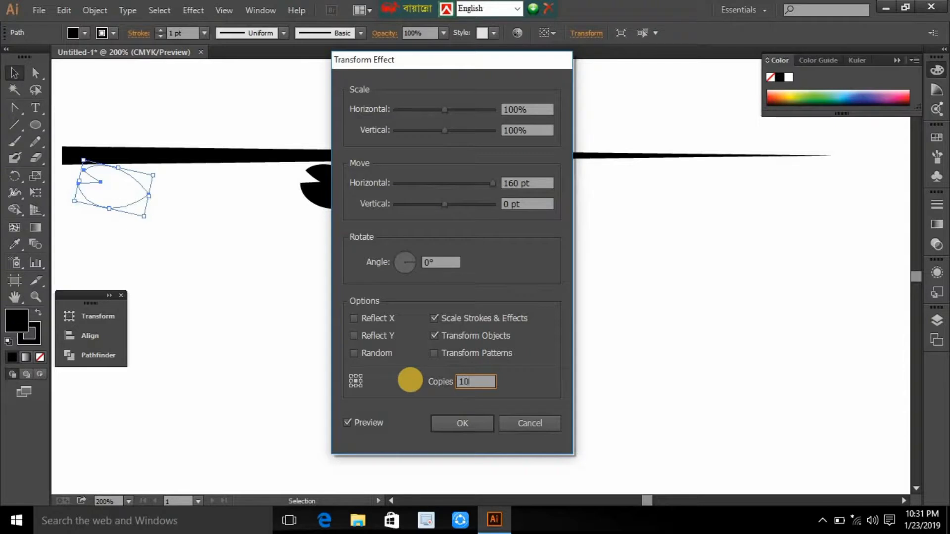
pyautogui.click(524, 204)
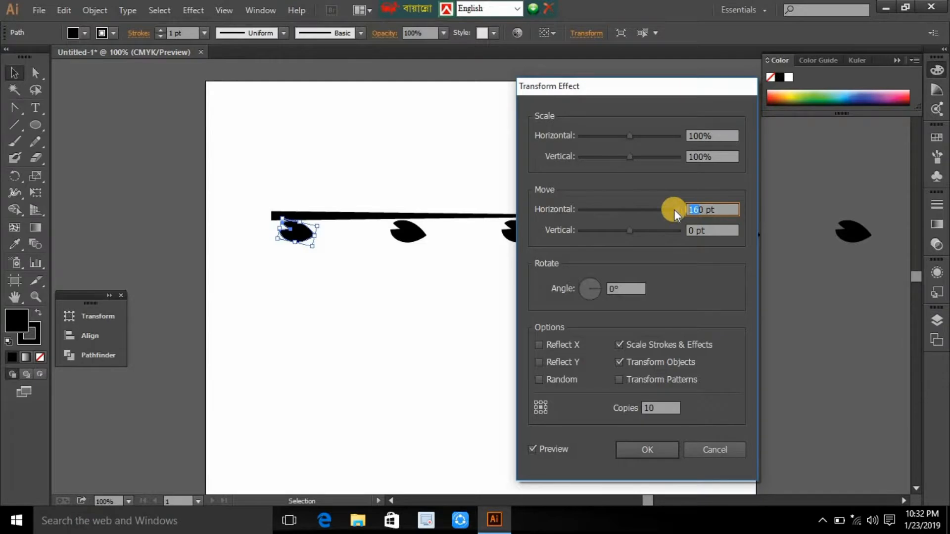
# - Try horizontal move distances of 2600, 100 and 80 pt for the leaf copies, returning to 100 pt
pyautogui.write('2060')
pyautogui.click(708, 231)
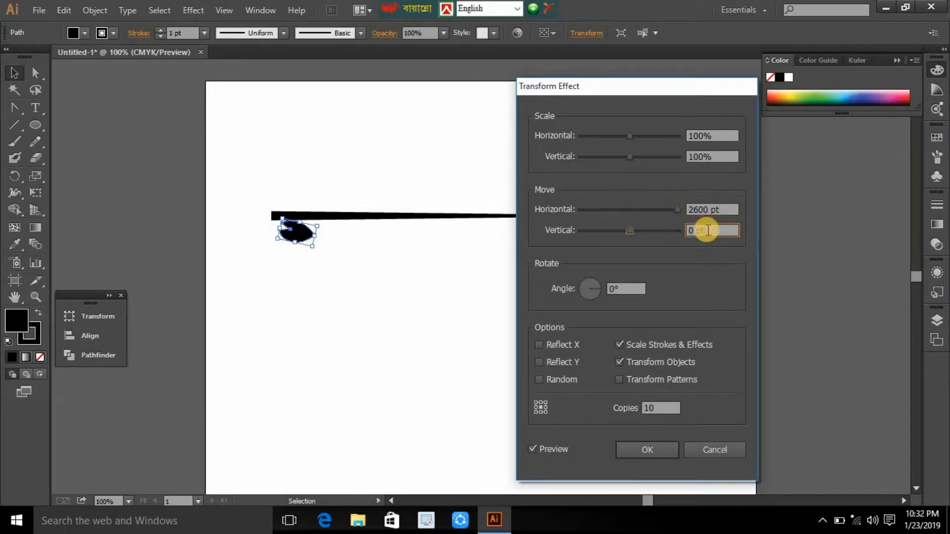
pyautogui.moveTo(709, 211); pyautogui.dragTo(666, 212)
pyautogui.write('100')
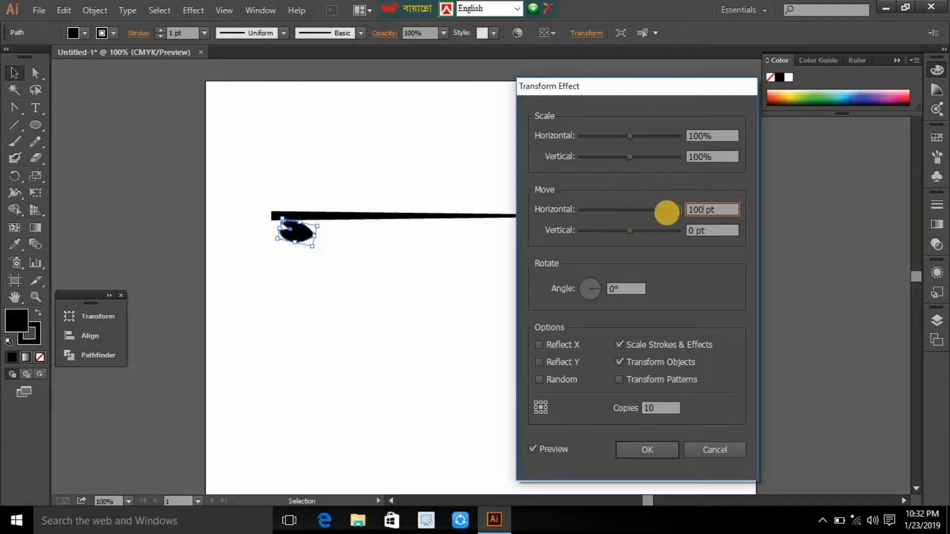
pyautogui.click(701, 231)
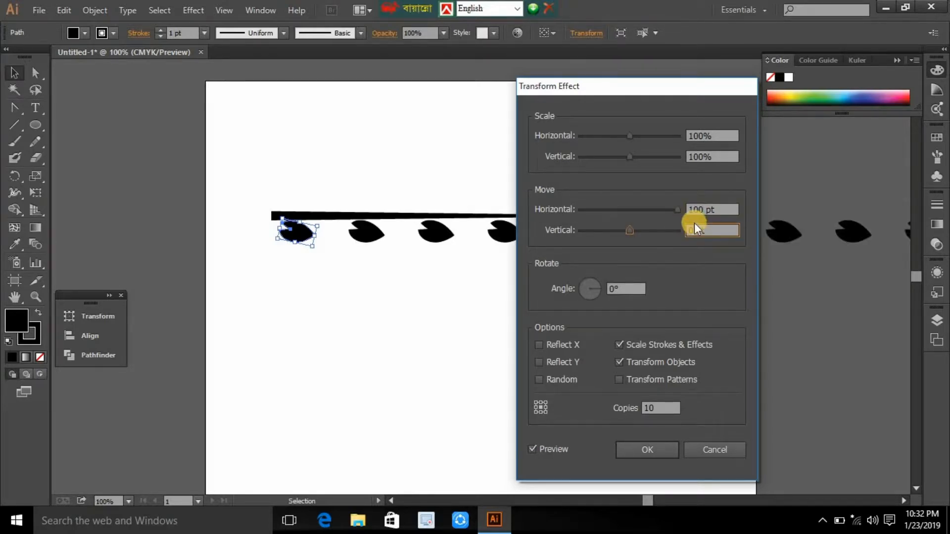
pyautogui.moveTo(699, 211); pyautogui.dragTo(661, 221)
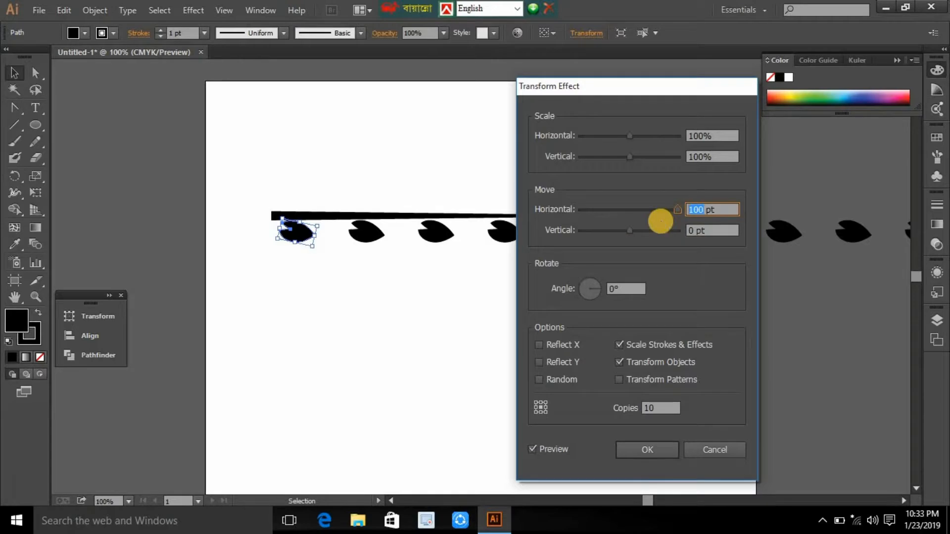
pyautogui.write('80')
pyautogui.click(695, 229)
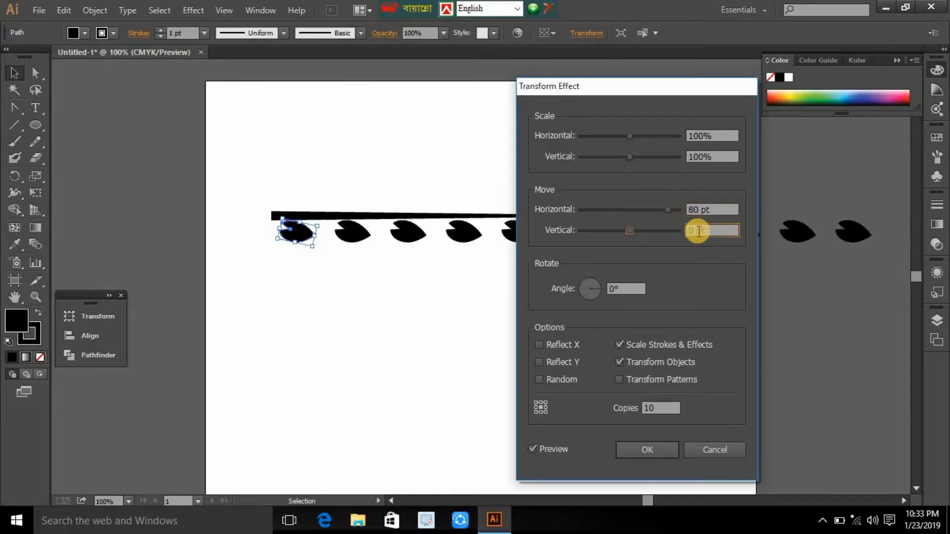
pyautogui.doubleClick(692, 209)
pyautogui.write('100')
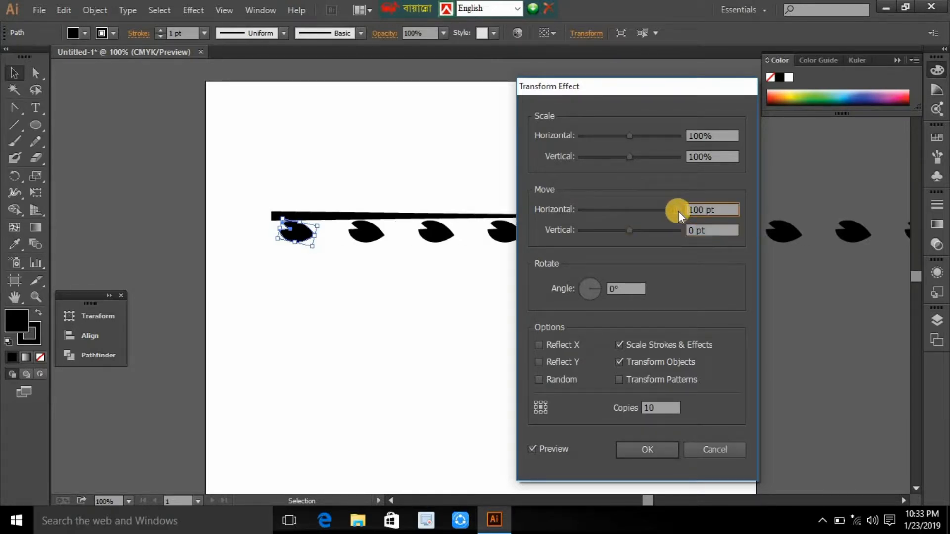
# - Set the leaf copies' horizontal move distance to 61 pt in the Transform effect
pyautogui.doubleClick(689, 210)
pyautogui.write('600')
pyautogui.write('1')
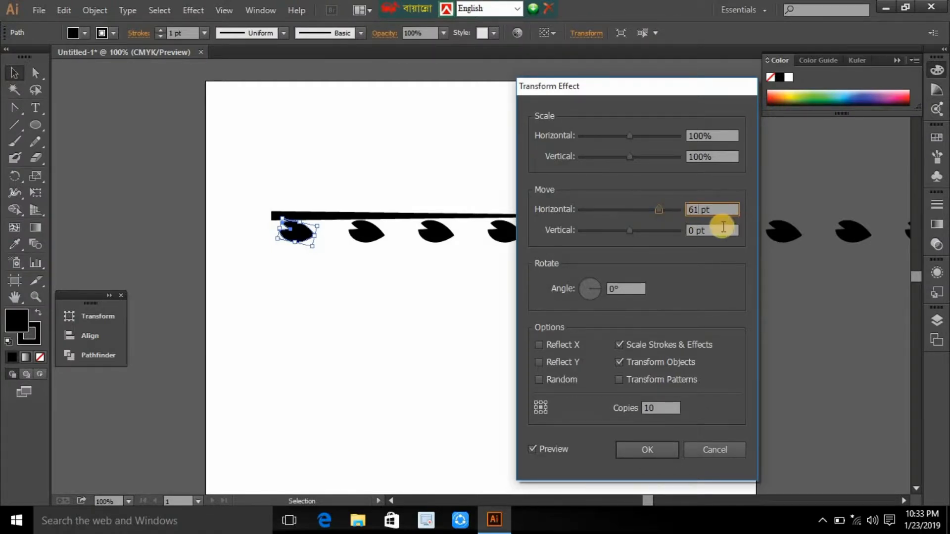
pyautogui.click(721, 228)
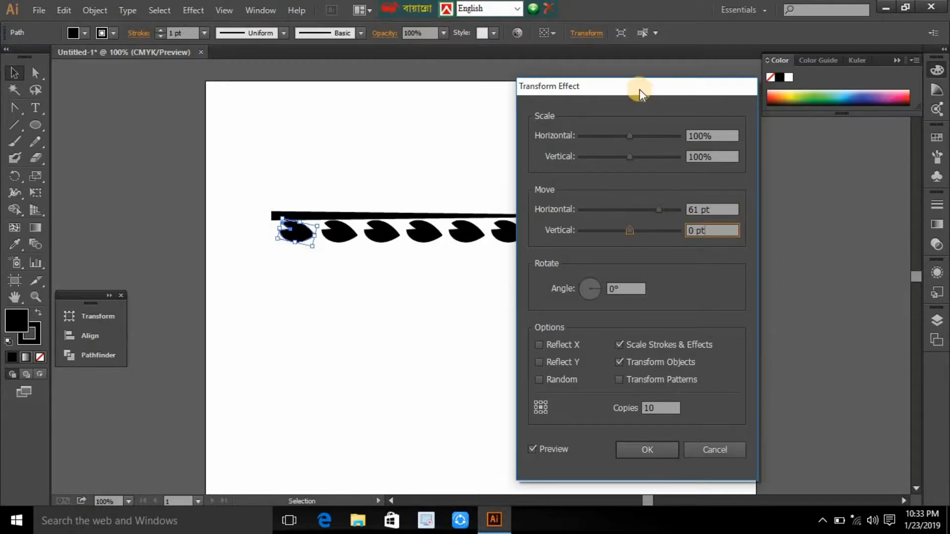
# - Reduce the leaf copies' horizontal move distance in the Transform effect, trying 41 pt and settling on 50 pt
pyautogui.moveTo(639, 89); pyautogui.dragTo(647, 267)
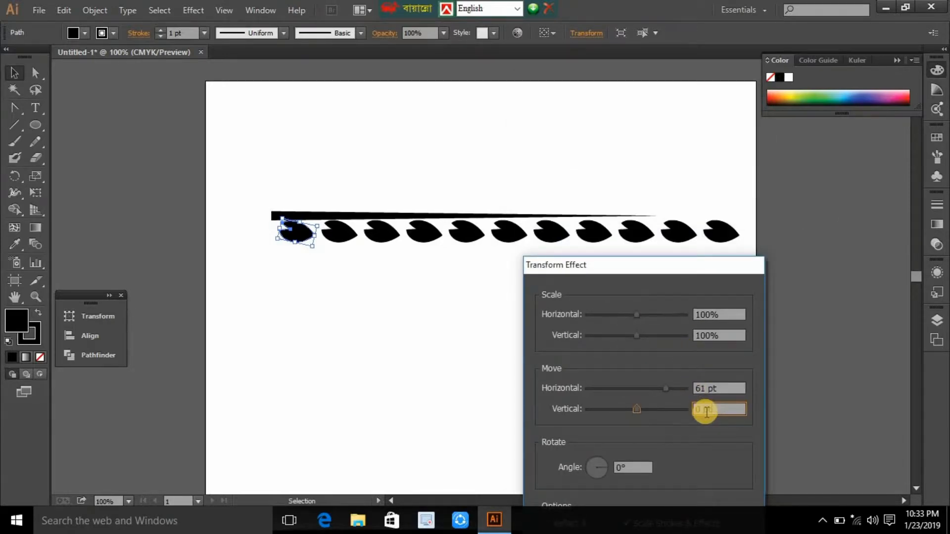
pyautogui.moveTo(699, 388); pyautogui.dragTo(663, 387)
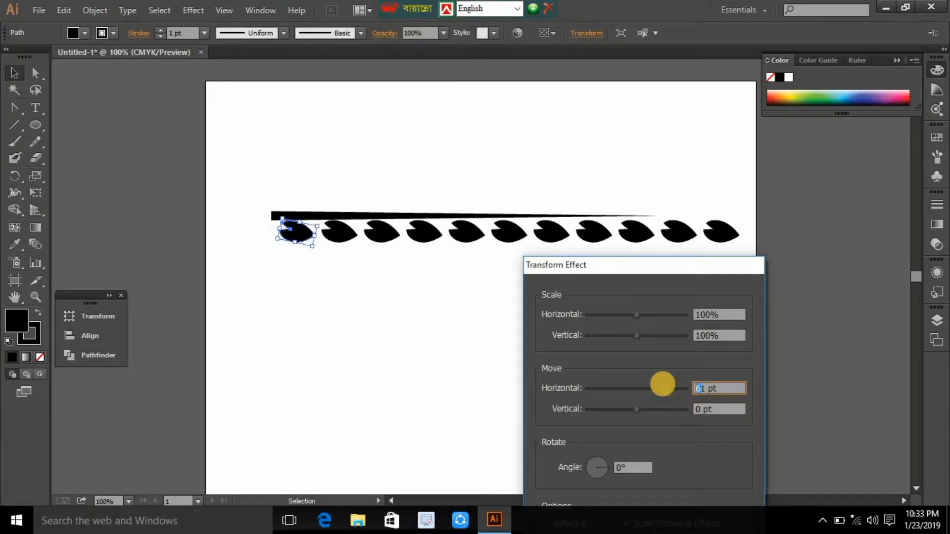
pyautogui.write('4')
pyautogui.click(711, 408)
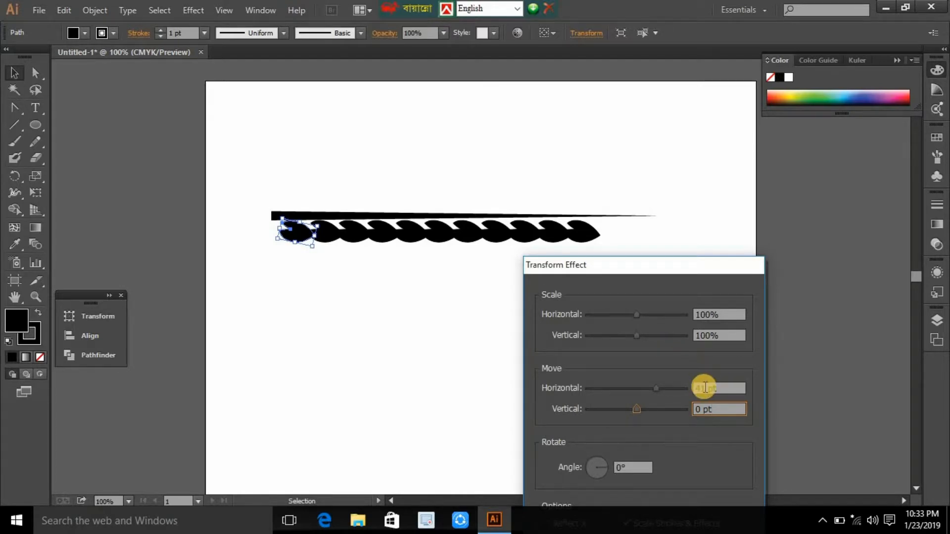
pyautogui.moveTo(705, 388); pyautogui.dragTo(691, 389)
pyautogui.write('5')
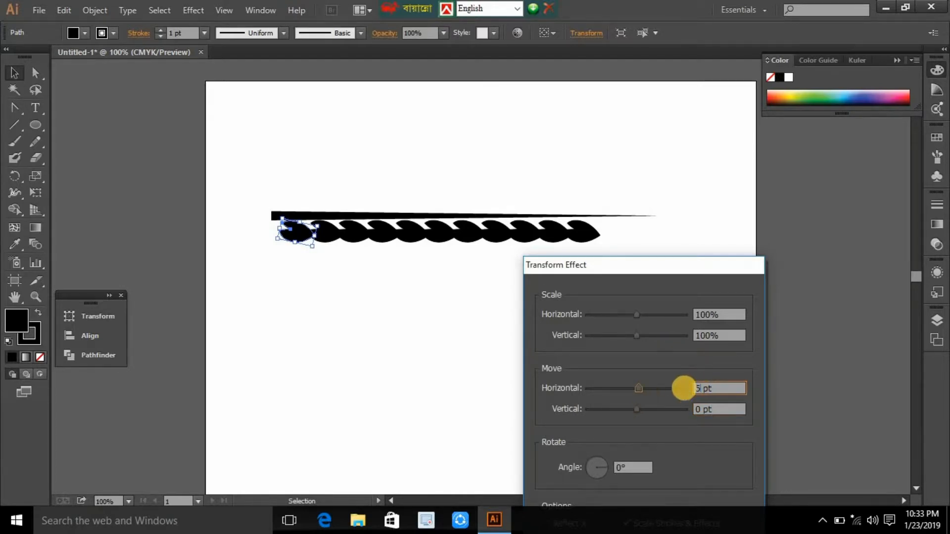
pyautogui.write('0')
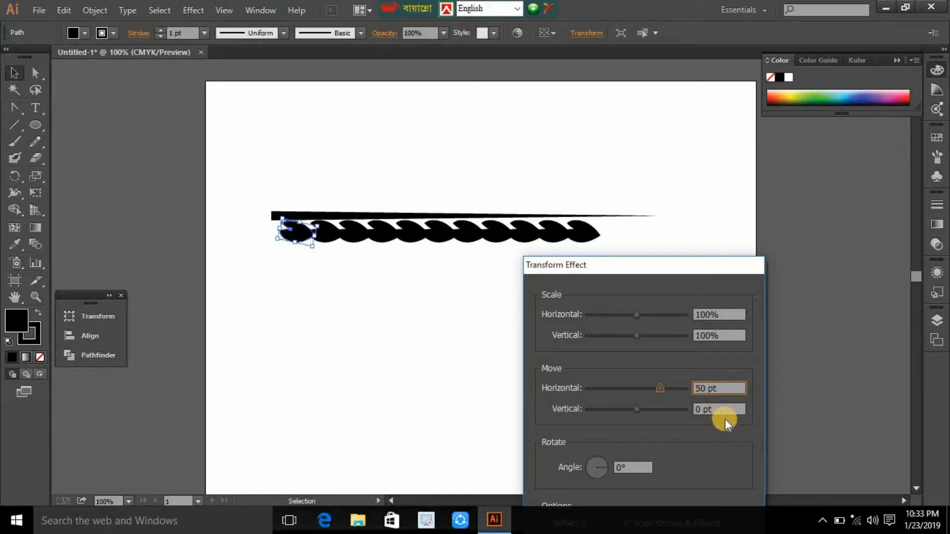
pyautogui.click(712, 410)
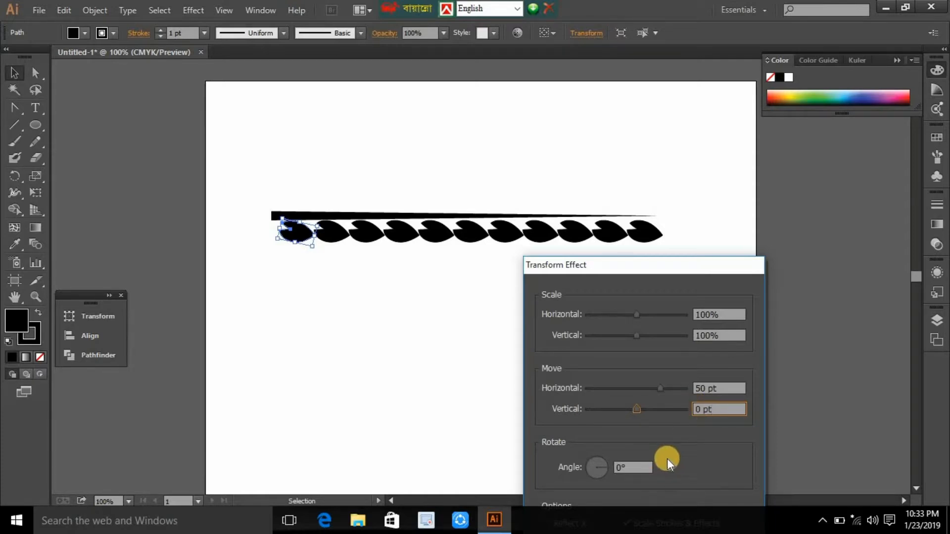
# - Try vertical move distances of -4, -2 and -1 pt for the leaf copies
pyautogui.doubleClick(697, 412)
pyautogui.write('-4')
pyautogui.click(717, 388)
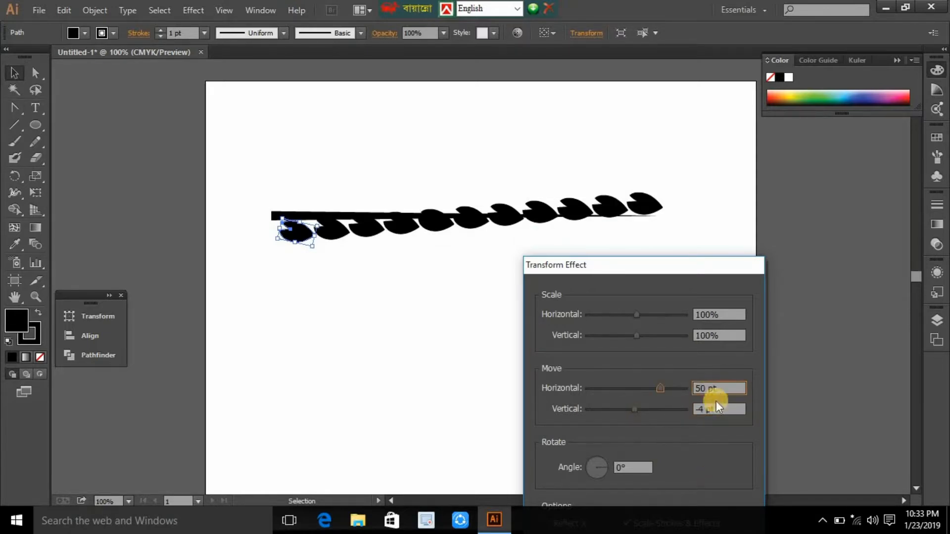
pyautogui.click(700, 408)
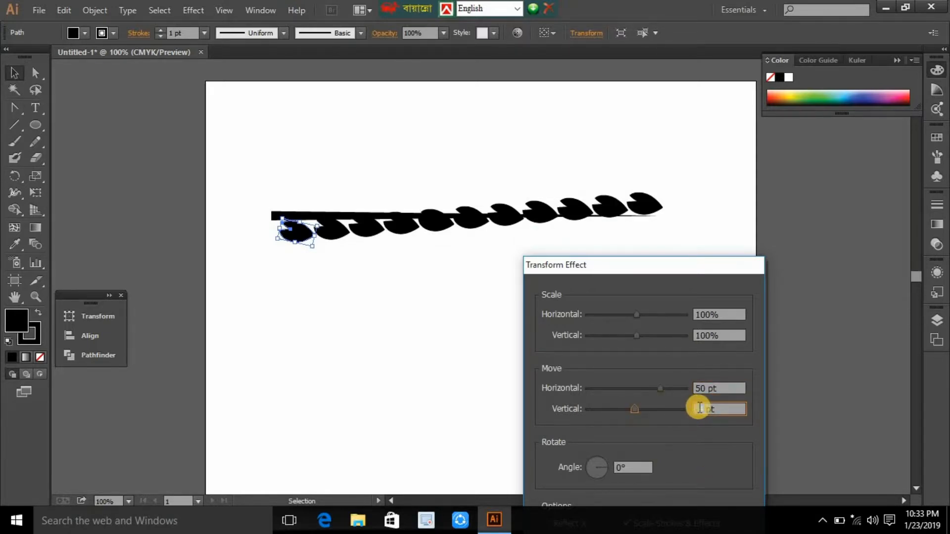
pyautogui.write('-2')
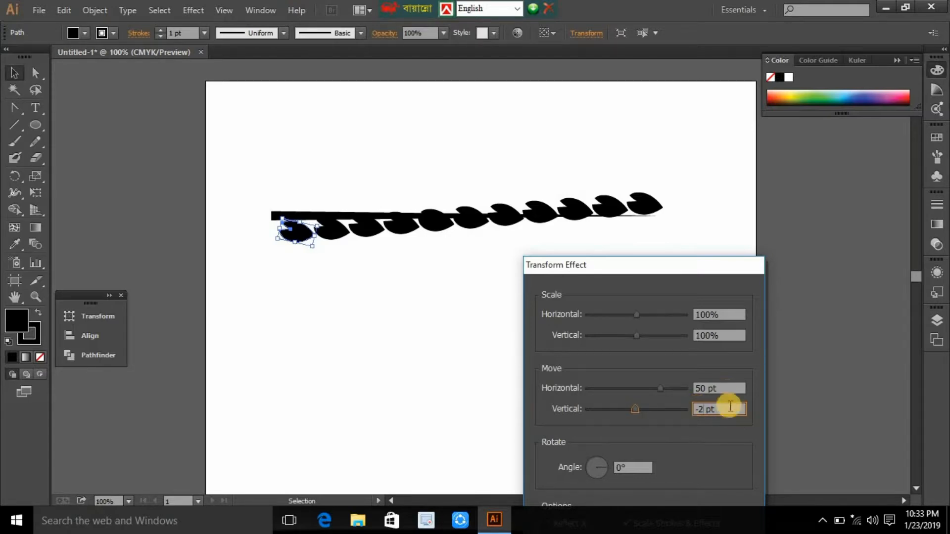
pyautogui.click(725, 388)
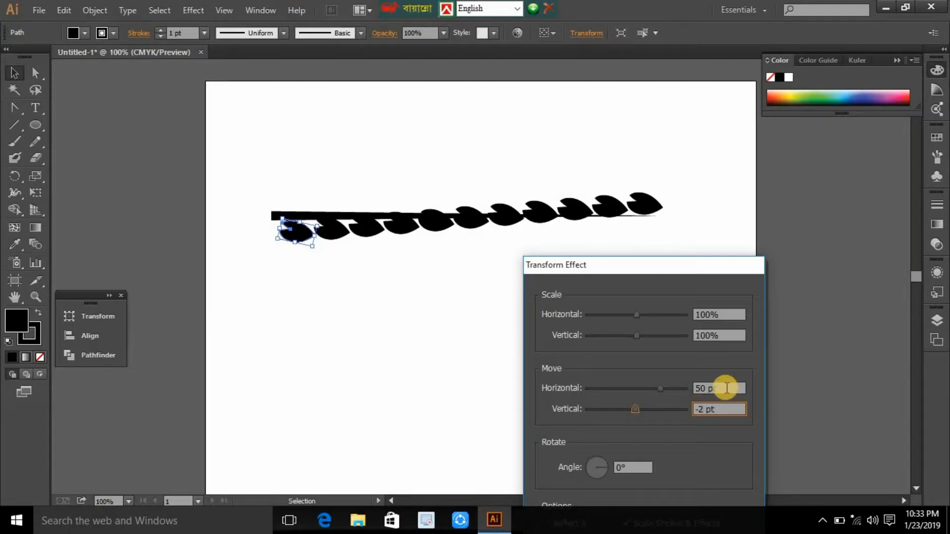
pyautogui.click(697, 409)
pyautogui.press('BackSpace')
pyautogui.write('1')
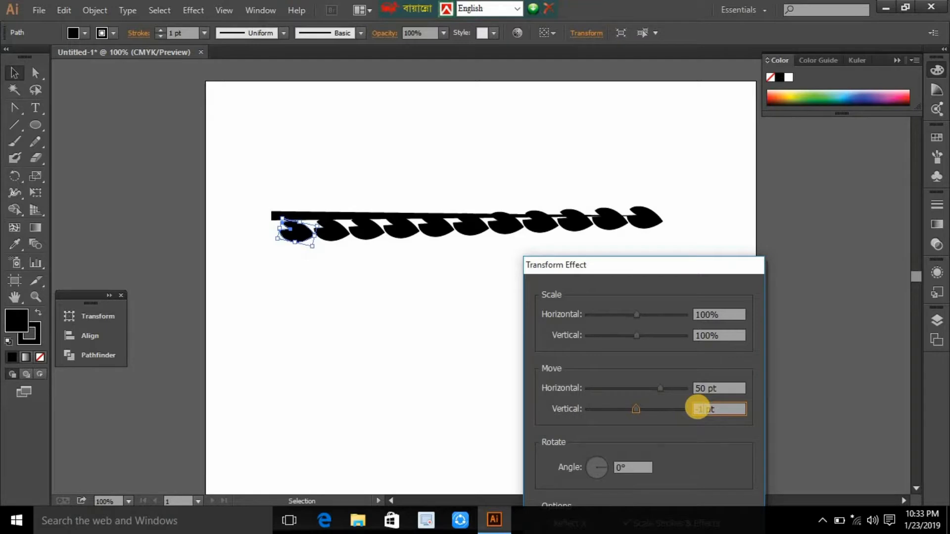
pyautogui.click(725, 387)
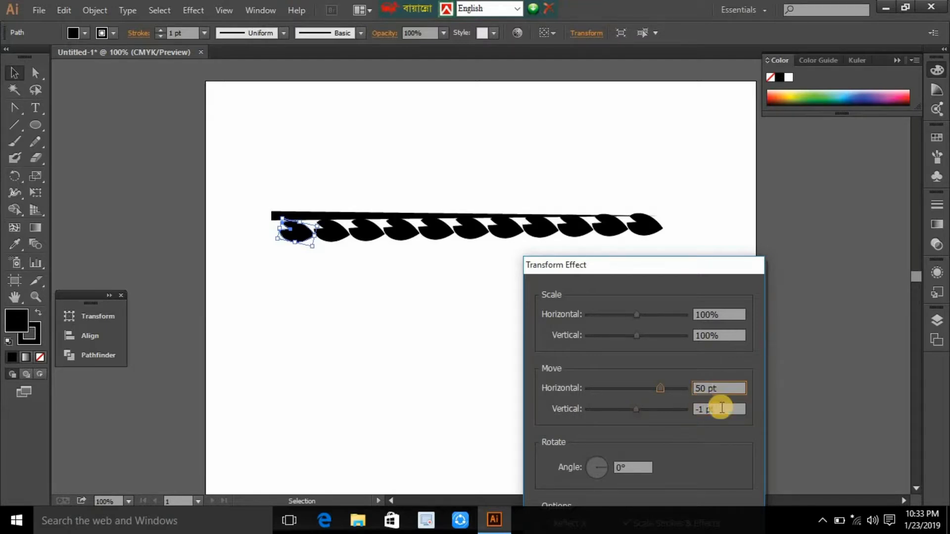
# - Set the leaf copies' vertical move distance to -0.5 pt
pyautogui.click(701, 409)
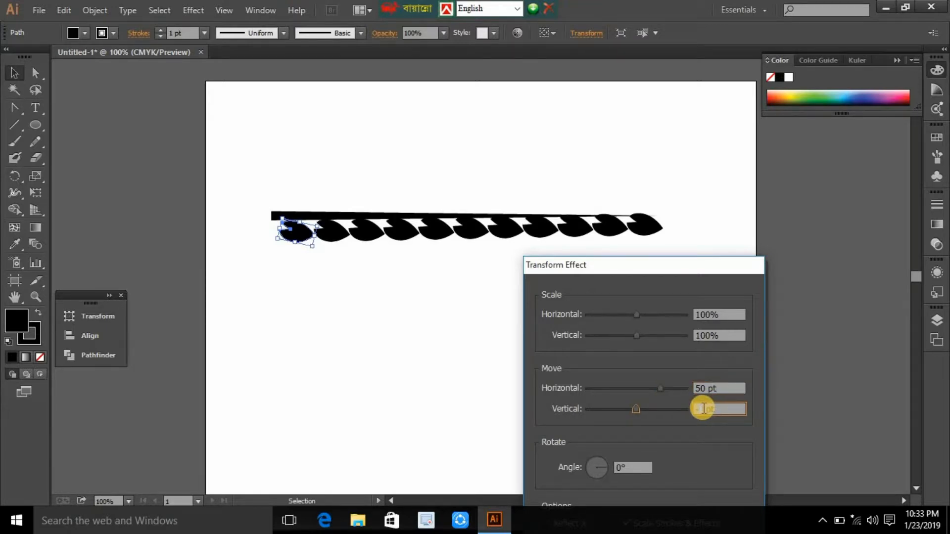
pyautogui.write('-.5')
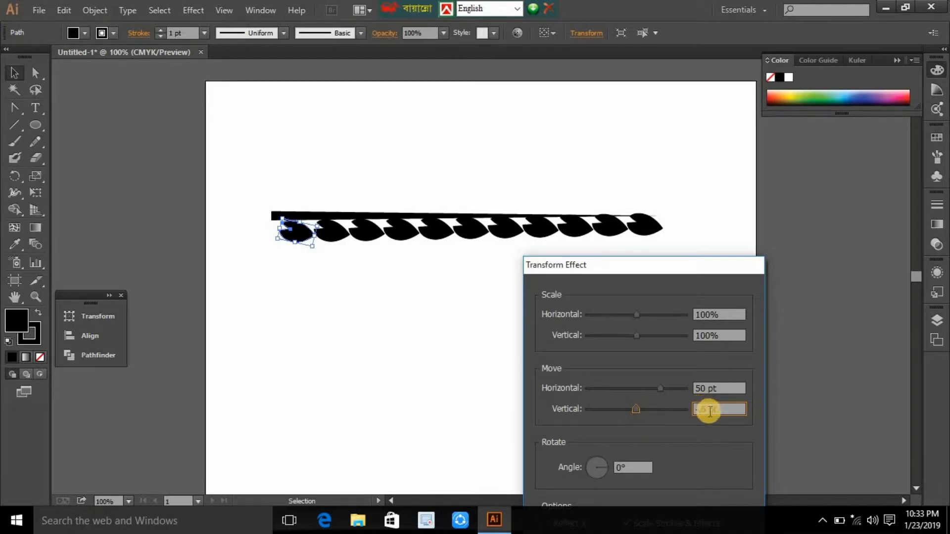
pyautogui.click(711, 388)
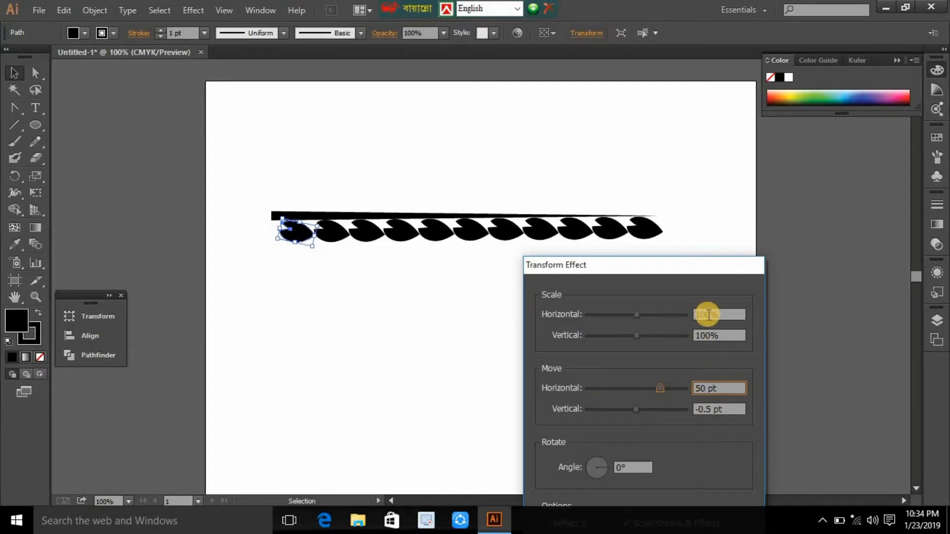
# - Try a horizontal scale of 95% for the leaf copies, return it to 100%, and apply the Transform effect
pyautogui.doubleClick(688, 315)
pyautogui.write('95')
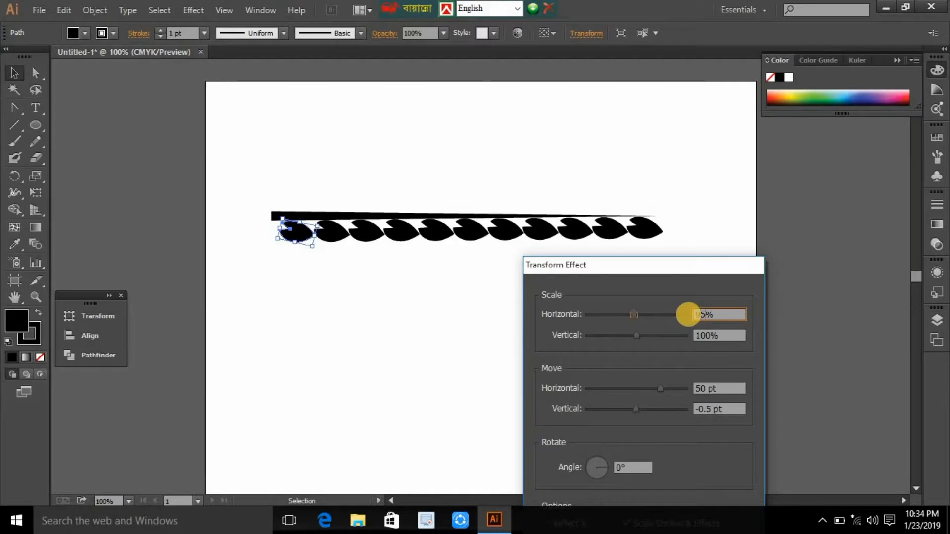
pyautogui.click(716, 338)
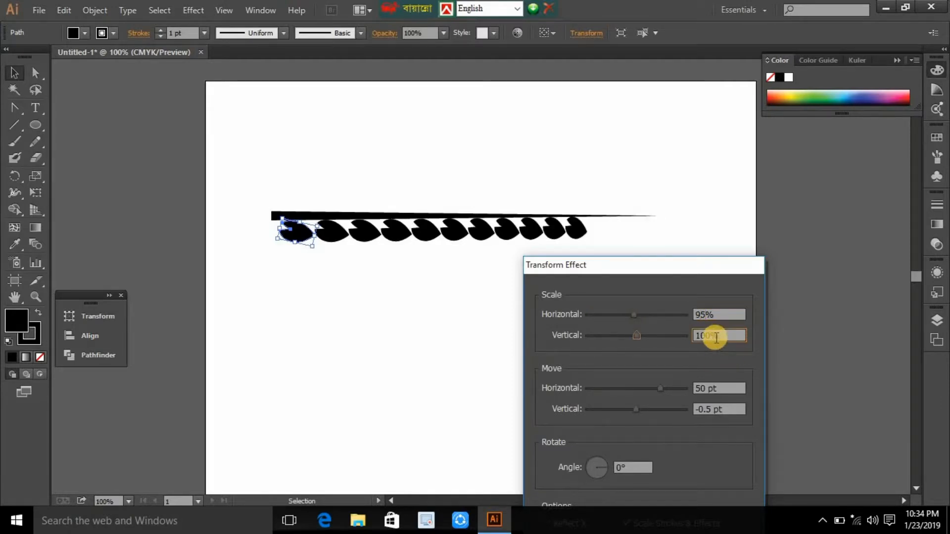
pyautogui.doubleClick(701, 314)
pyautogui.write('100')
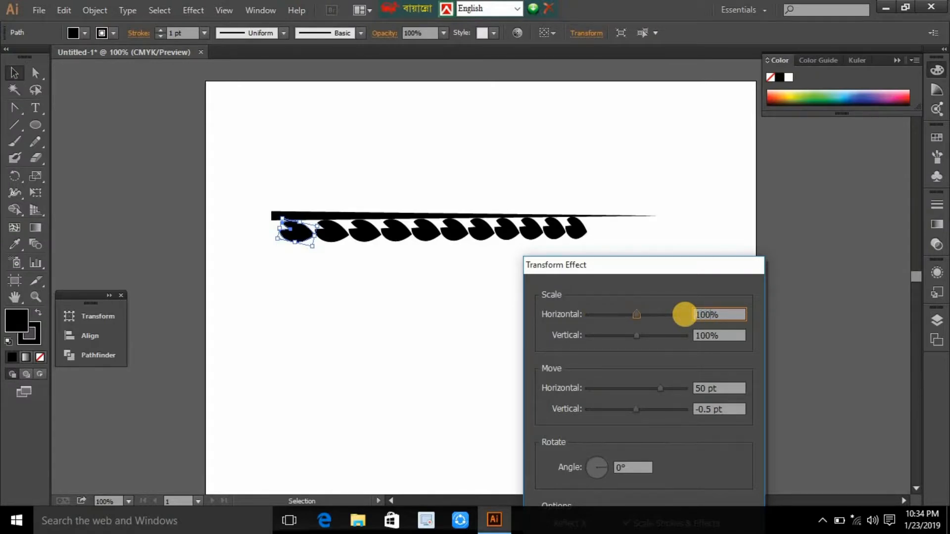
pyautogui.moveTo(711, 260); pyautogui.dragTo(672, 130)
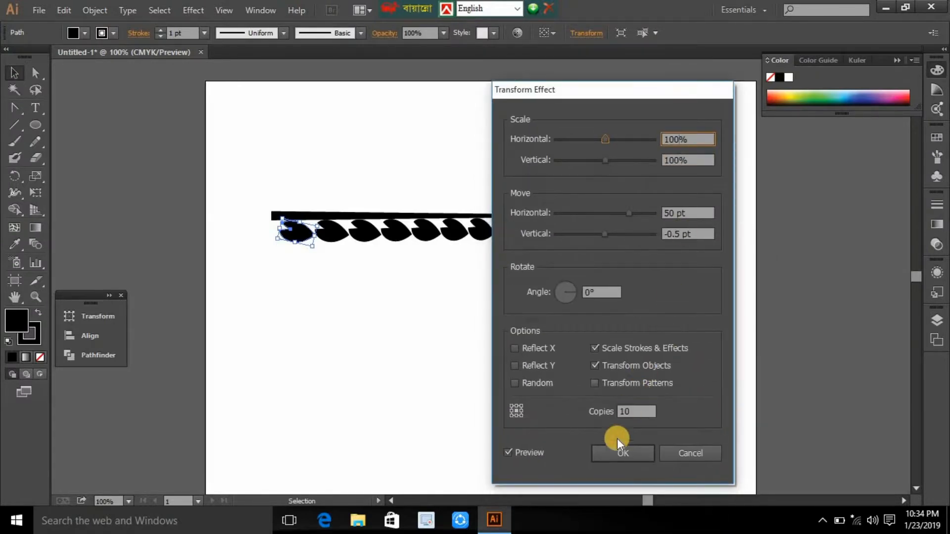
pyautogui.click(613, 451)
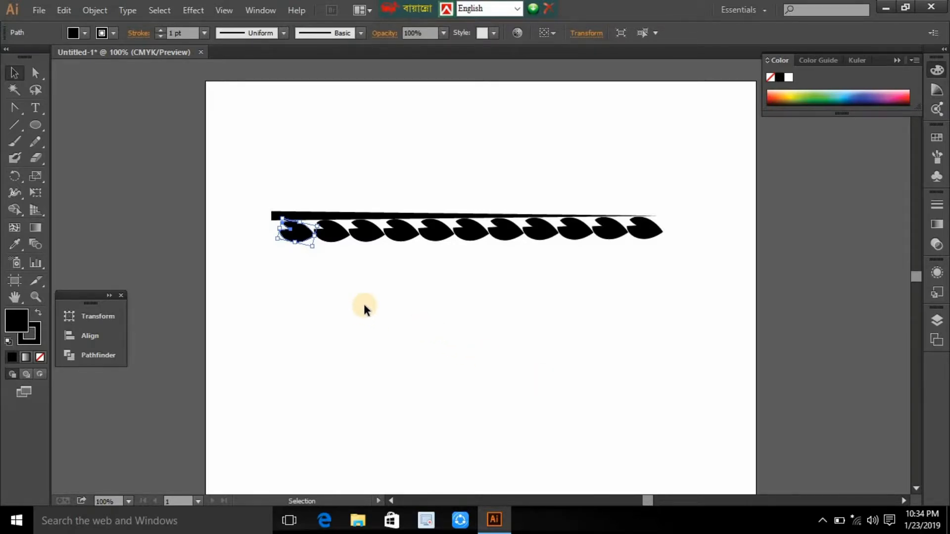
# - Reflect the leaf row across the horizontal axis as a copy, with Preview enabled
pyautogui.rightClick(306, 235)
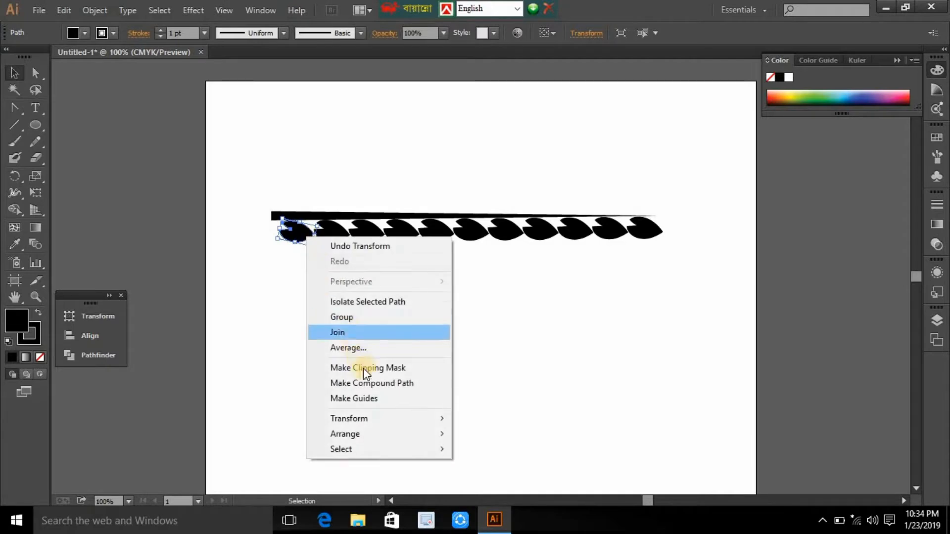
pyautogui.moveTo(429, 423)
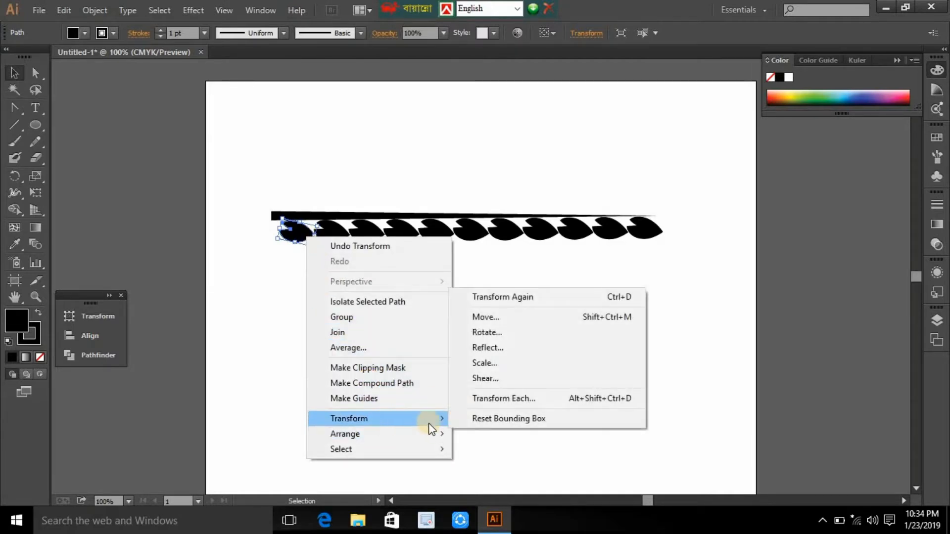
pyautogui.click(494, 348)
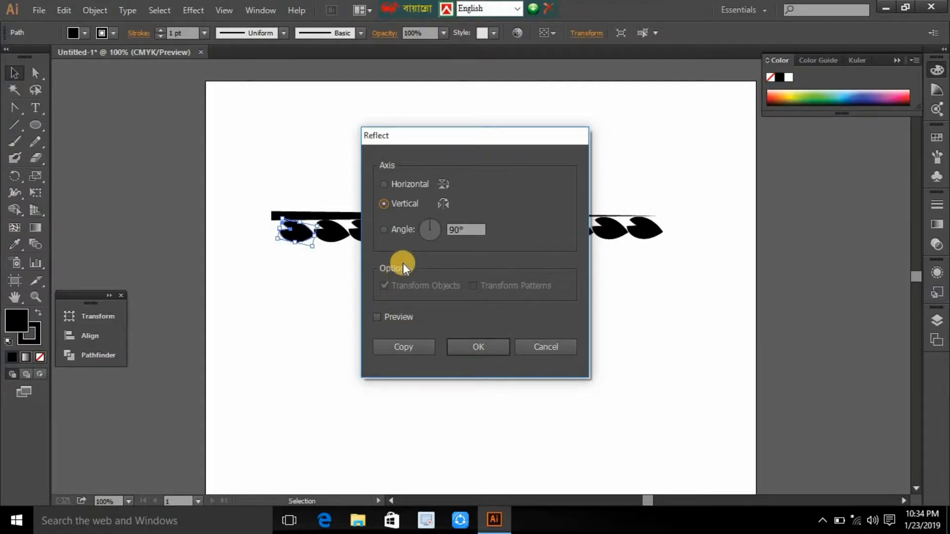
pyautogui.click(408, 183)
pyautogui.click(397, 322)
pyautogui.click(405, 349)
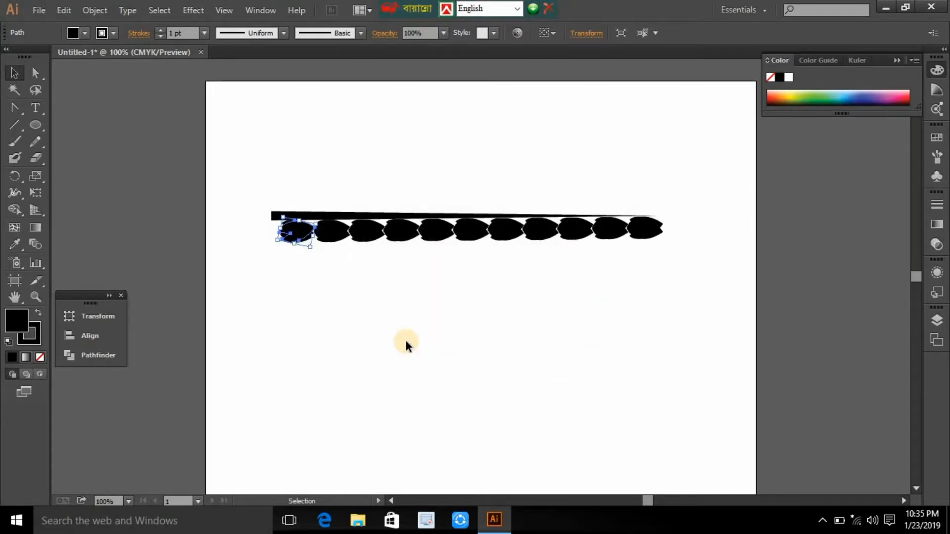
# - Nudge the reflected leaf row straight up until it sits just above the tapered stem
pyautogui.press('Up')
pyautogui.press('Up')
pyautogui.press('Up')
pyautogui.press('Up')
pyautogui.press('Up')
pyautogui.press('Up')
pyautogui.press('Up')
pyautogui.press('Up')
pyautogui.press('Up')
pyautogui.press('Up')
pyautogui.press('Up')
pyautogui.press('Up')
pyautogui.press('Up')
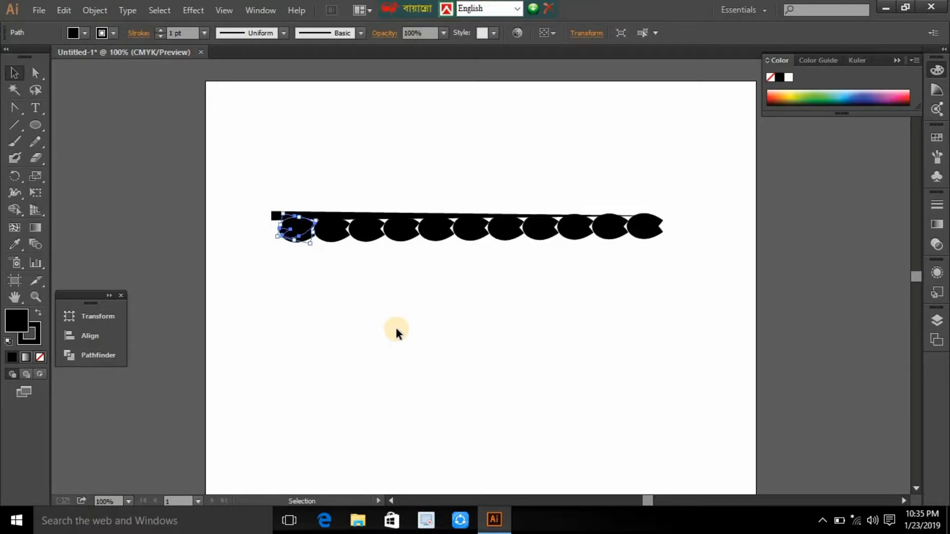
pyautogui.press('Up')
pyautogui.press('Up')
pyautogui.press('Up')
pyautogui.press('Up')
pyautogui.press('Up')
pyautogui.press('Up')
pyautogui.press('Up')
pyautogui.press('Up')
pyautogui.press('Up')
pyautogui.press('Up')
pyautogui.press('Up')
pyautogui.press('Up')
pyautogui.press('Up')
pyautogui.press('Up')
pyautogui.press('Up')
pyautogui.press('Up')
pyautogui.press('Up')
pyautogui.press('Up')
pyautogui.press('Up')
pyautogui.press('Up')
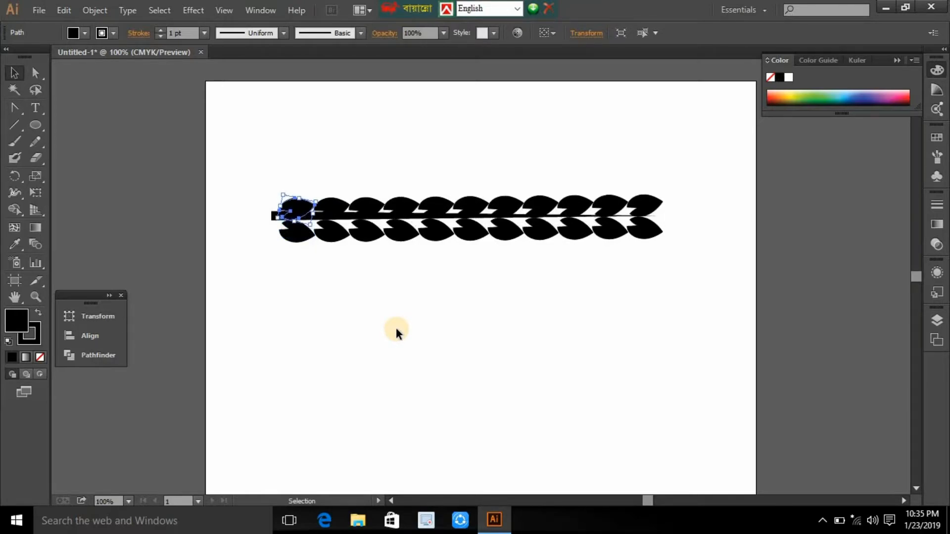
pyautogui.press('Up')
pyautogui.press('Up')
pyautogui.press('Up')
pyautogui.press('Up')
pyautogui.press('Up')
pyautogui.press('Up')
pyautogui.press('Up')
pyautogui.press('Up')
pyautogui.press('Up')
pyautogui.press('Up')
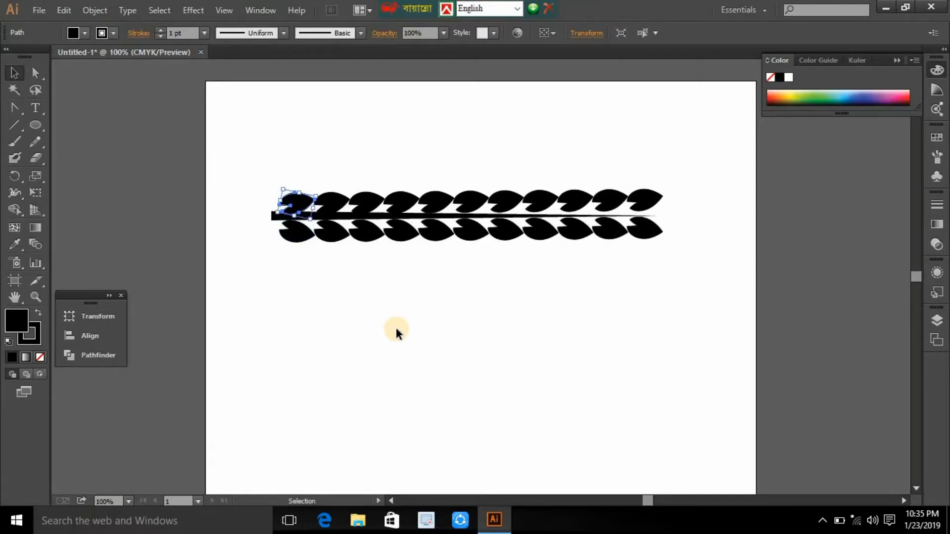
pyautogui.press('Up')
pyautogui.press('Up')
pyautogui.press('Up')
pyautogui.press('Up')
pyautogui.press('Up')
pyautogui.press('Up')
pyautogui.press('Up')
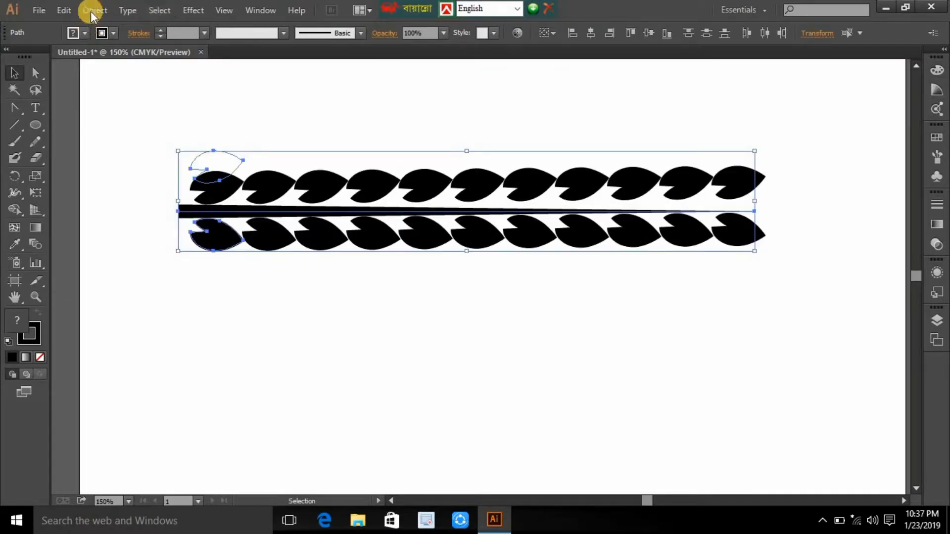
# - Expand the appearance of both leaf rows and the tapered stem, then deselect them
pyautogui.click(93, 11)
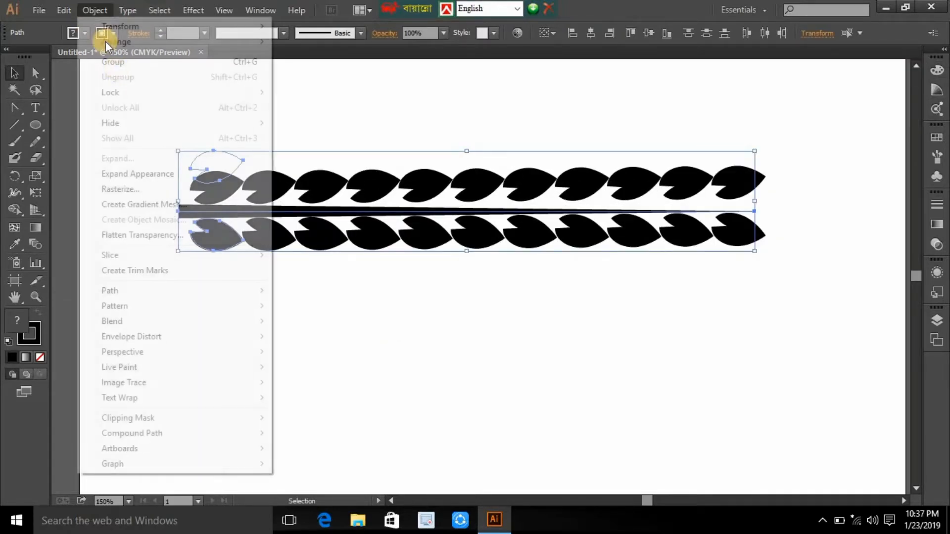
pyautogui.click(132, 173)
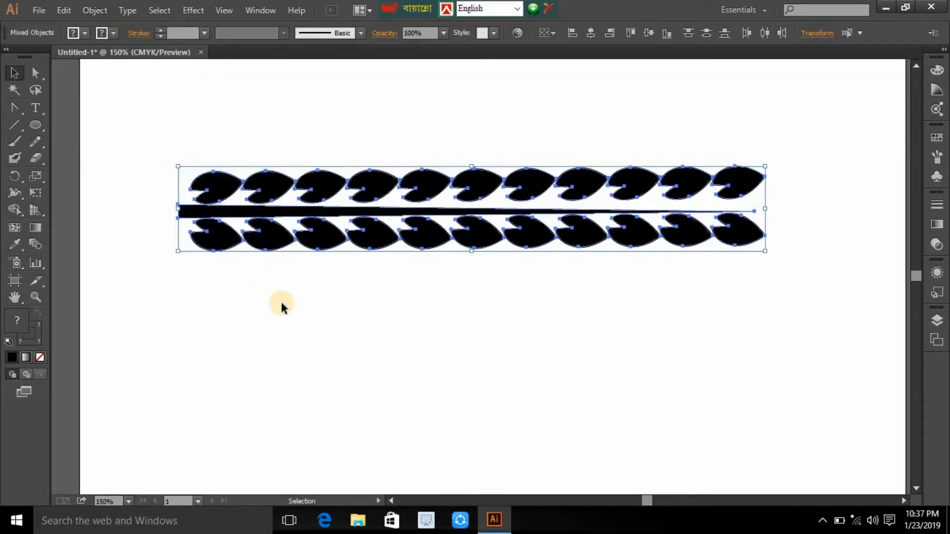
pyautogui.click(281, 302)
# - Select the upper leaf row and rotate it slightly clockwise so that it follows the stem's taper
pyautogui.moveTo(170, 166); pyautogui.dragTo(791, 186)
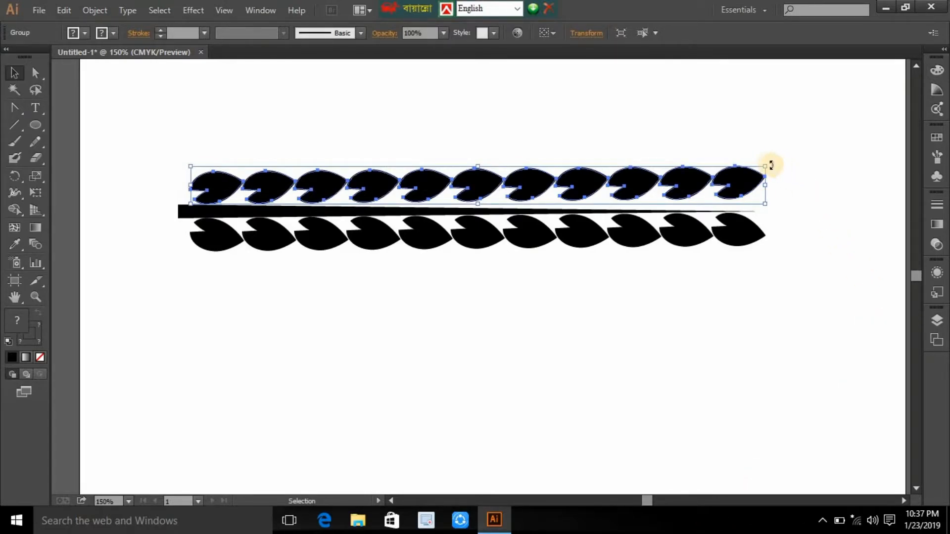
pyautogui.moveTo(790, 168); pyautogui.dragTo(190, 183)
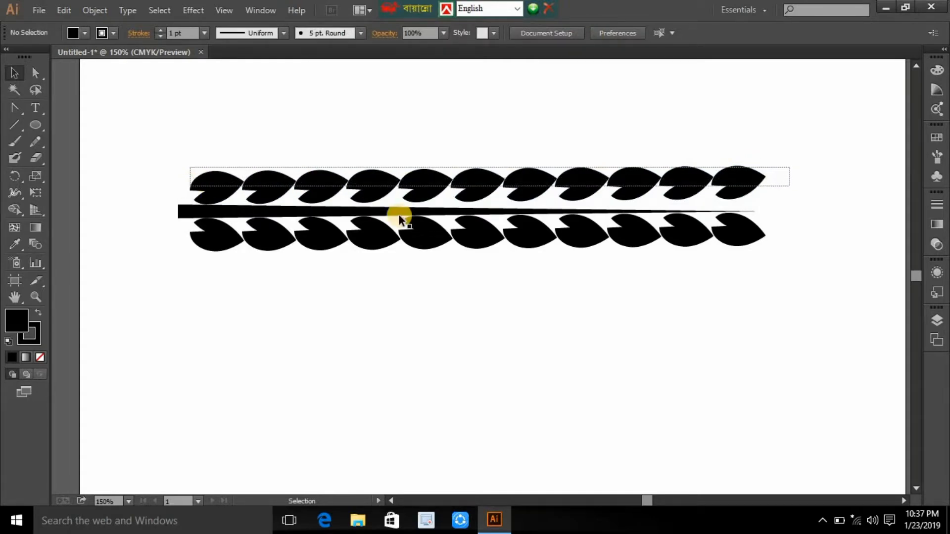
pyautogui.click(775, 166)
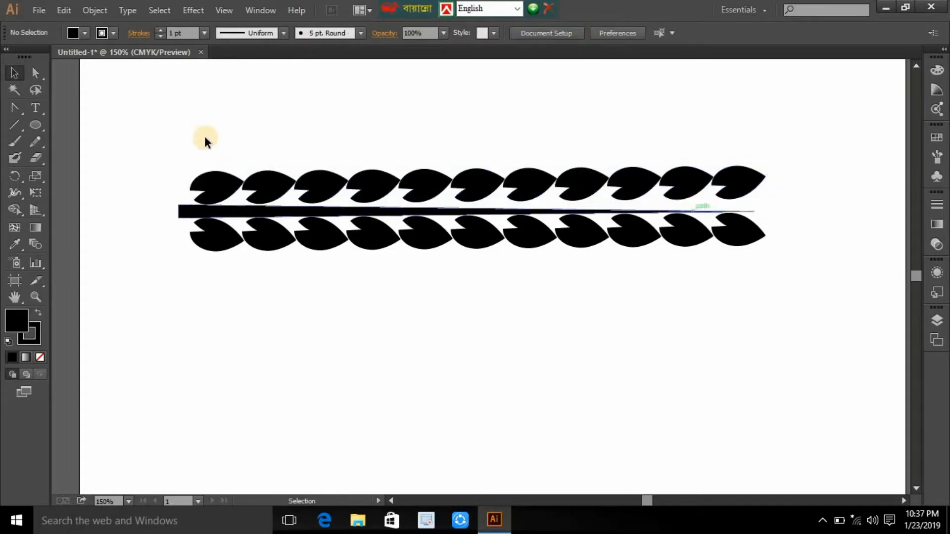
pyautogui.moveTo(176, 168); pyautogui.dragTo(813, 189)
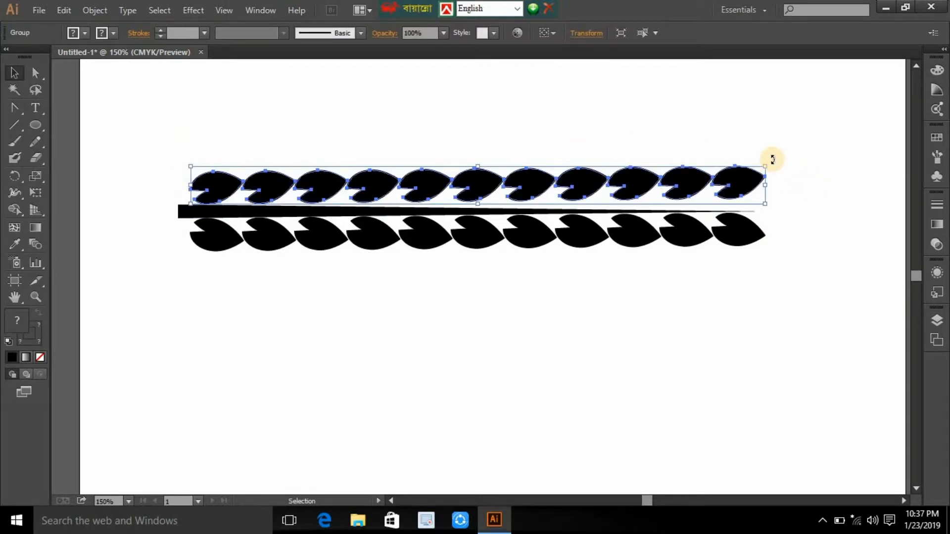
pyautogui.moveTo(772, 160); pyautogui.dragTo(787, 173)
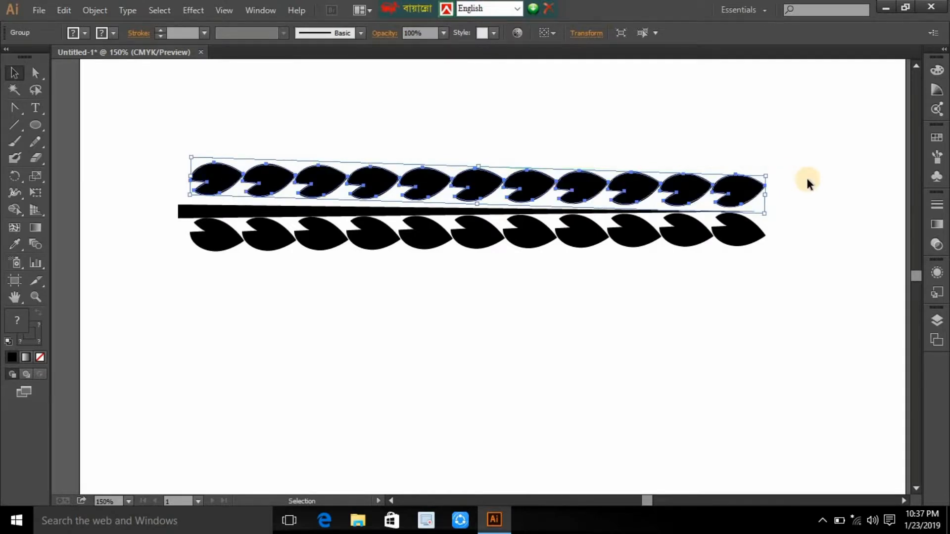
# - Lower the upper leaf row slightly towards the stem and fine-tune its rotation to match the stem's taper
pyautogui.press('Down')
pyautogui.press('Down')
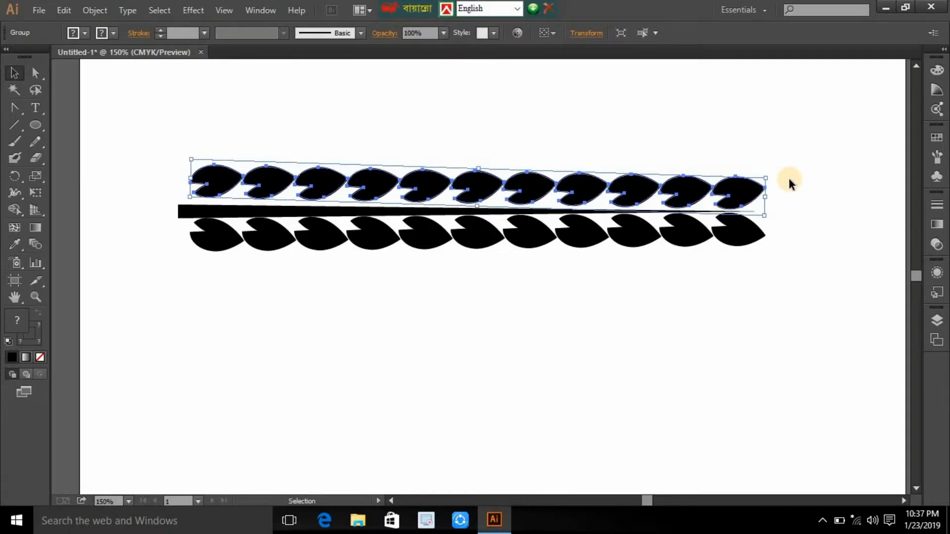
pyautogui.moveTo(770, 172); pyautogui.dragTo(770, 169)
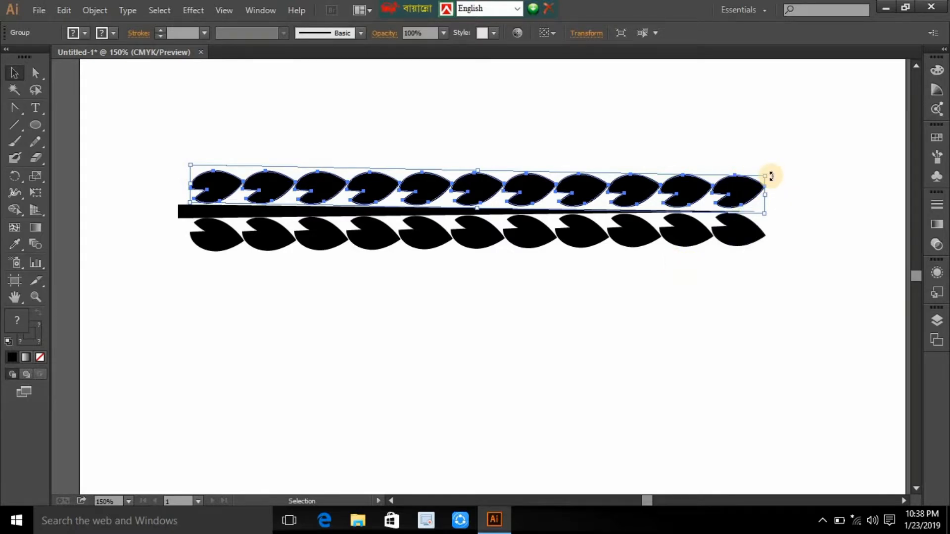
pyautogui.moveTo(773, 178); pyautogui.dragTo(780, 183)
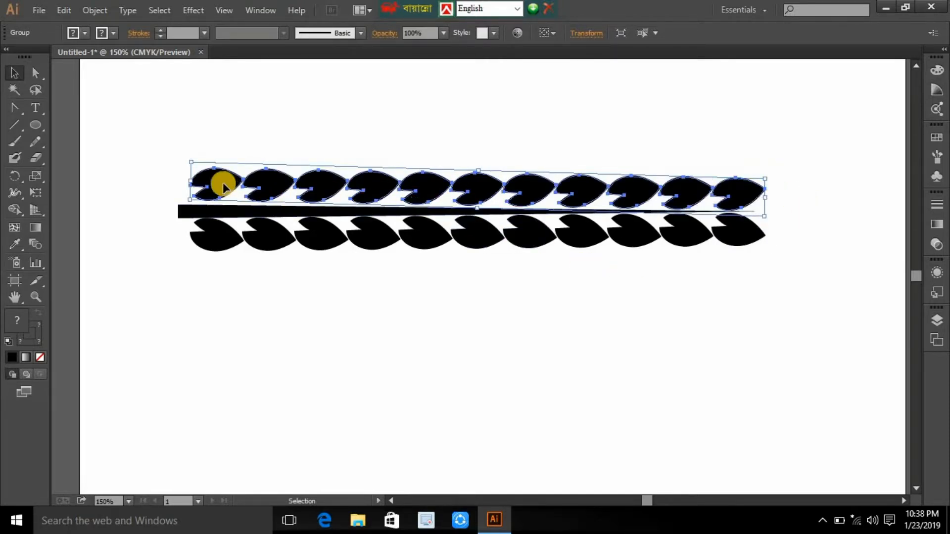
pyautogui.hotkey('ctrl', '+')
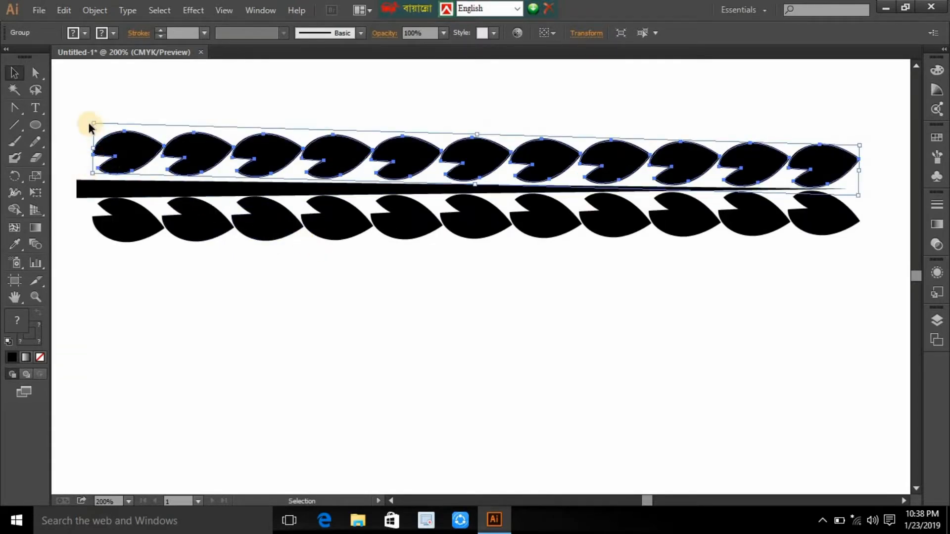
pyautogui.moveTo(88, 121); pyautogui.dragTo(88, 125)
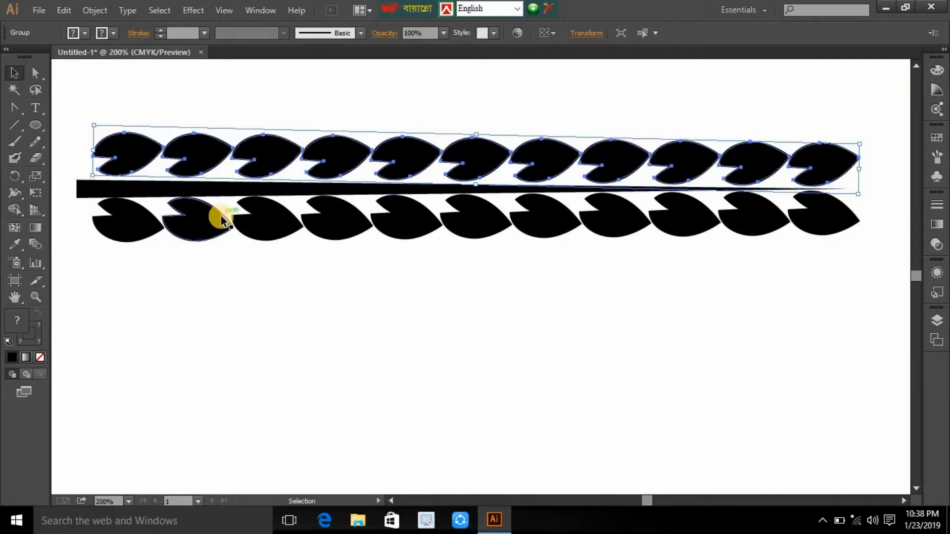
# - Nudge the upper leaf row down and slightly left until its leaves touch the stem, then deselect it
pyautogui.press('Down')
pyautogui.press('Down')
pyautogui.press('Down')
pyautogui.press('Left')
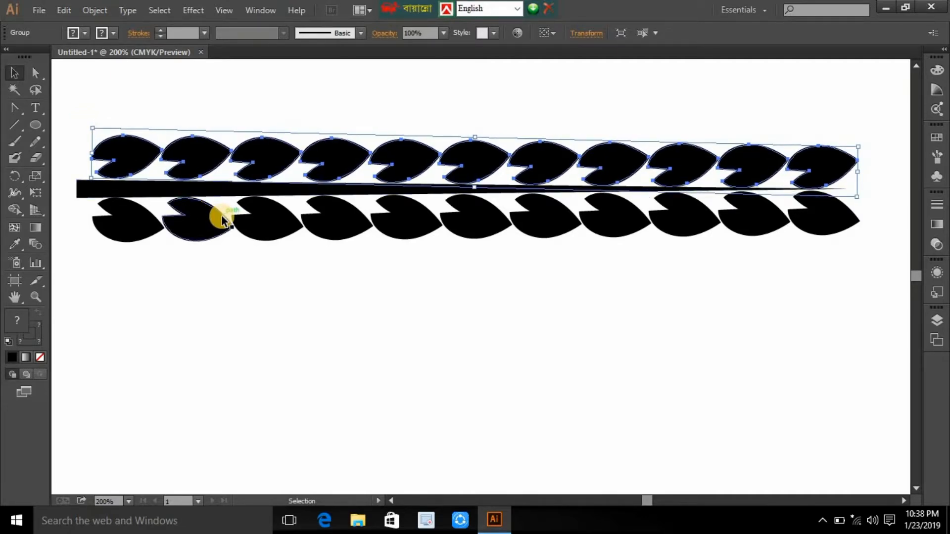
pyautogui.press('Down')
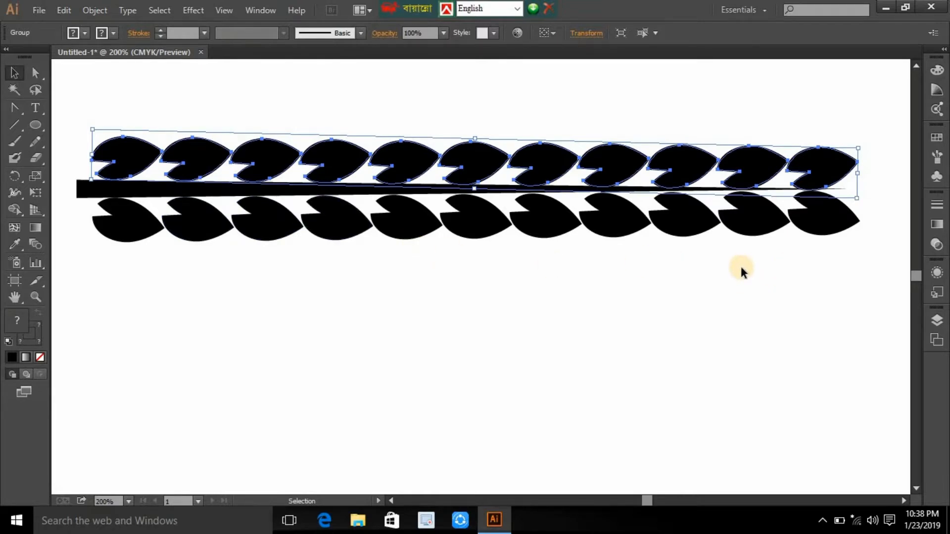
pyautogui.click(714, 264)
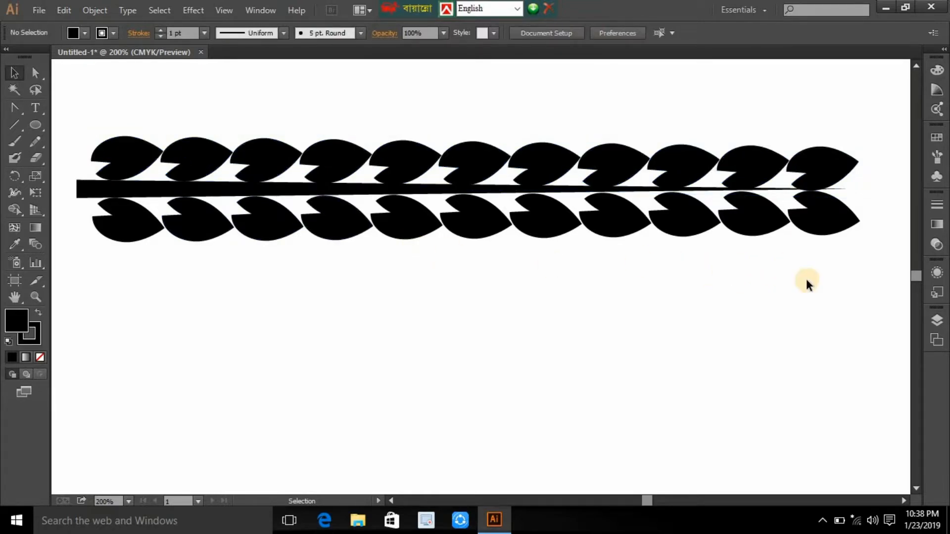
# - Nudge the lower leaf row up one increment against the stem and deselect it
pyautogui.moveTo(853, 250); pyautogui.dragTo(100, 206)
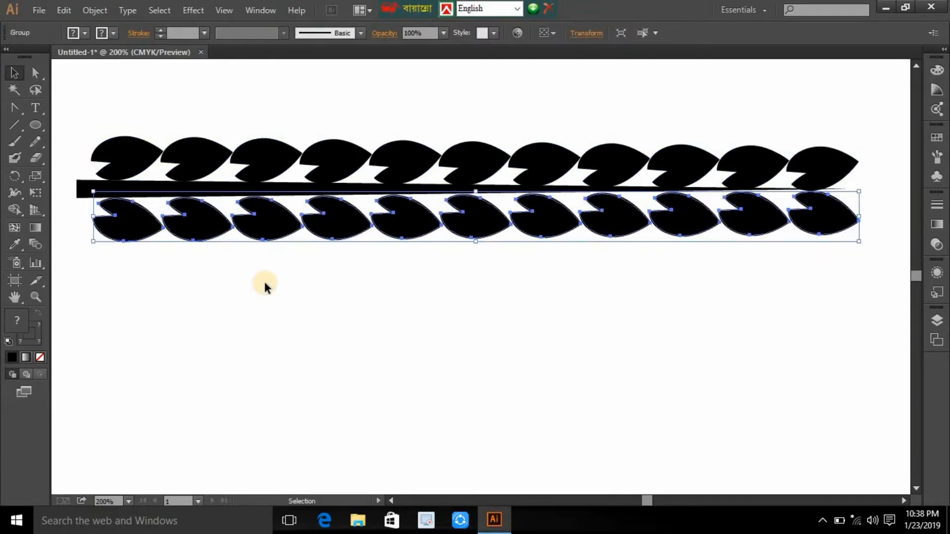
pyautogui.press('Up')
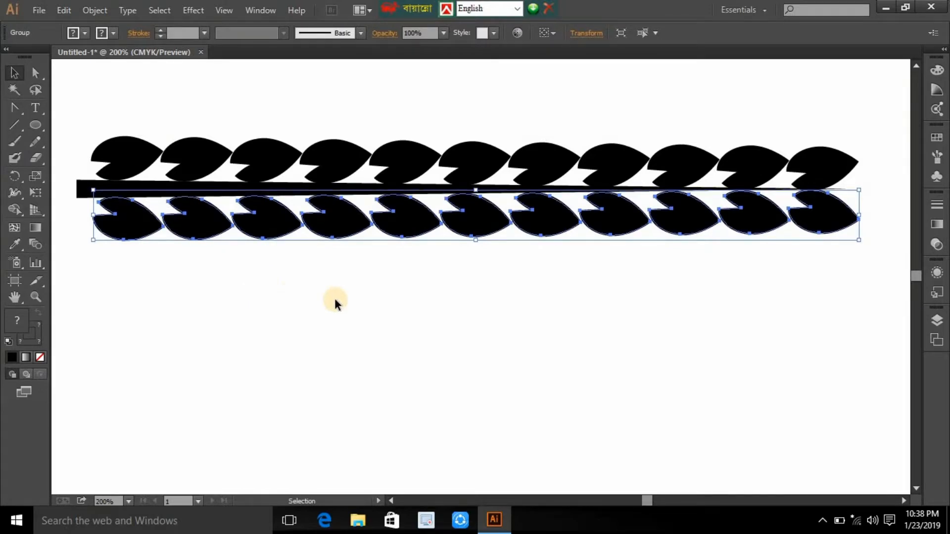
pyautogui.click(376, 312)
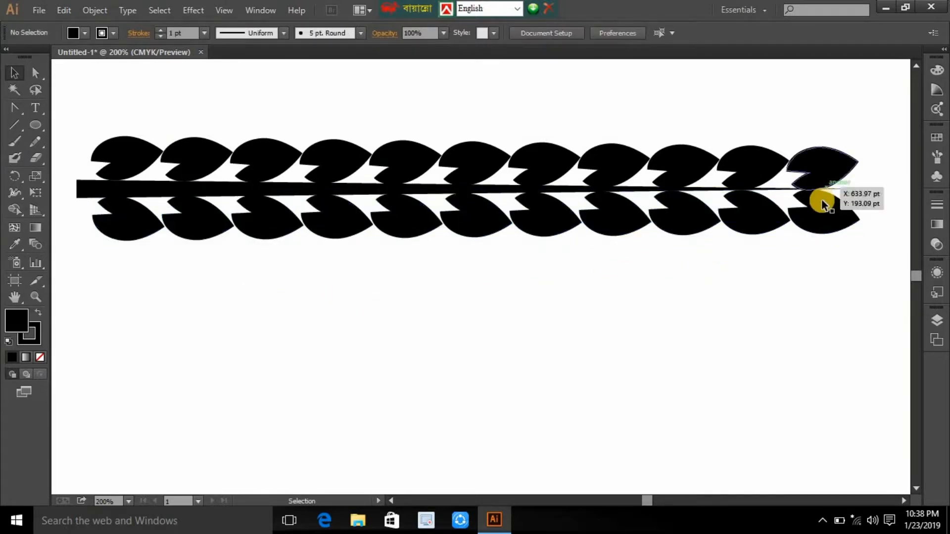
# - Ungroup the upper leaf row completely so that each leaf is an individual path
pyautogui.moveTo(783, 202); pyautogui.dragTo(630, 191)
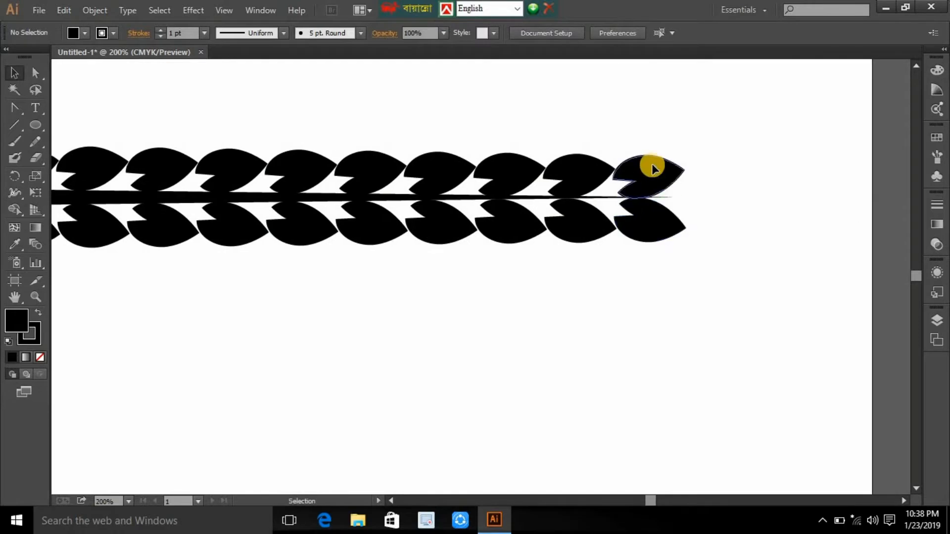
pyautogui.click(651, 166)
pyautogui.rightClick(651, 168)
pyautogui.click(691, 248)
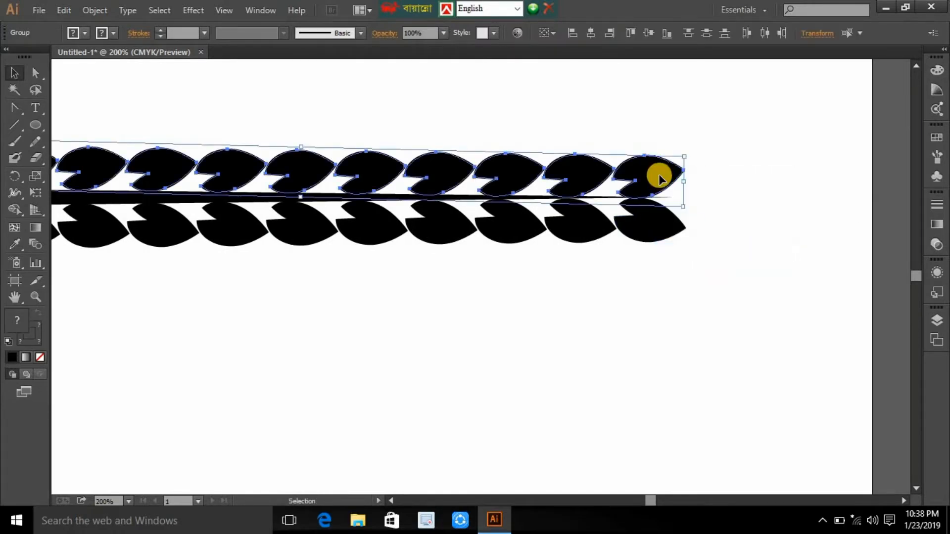
pyautogui.rightClick(654, 168)
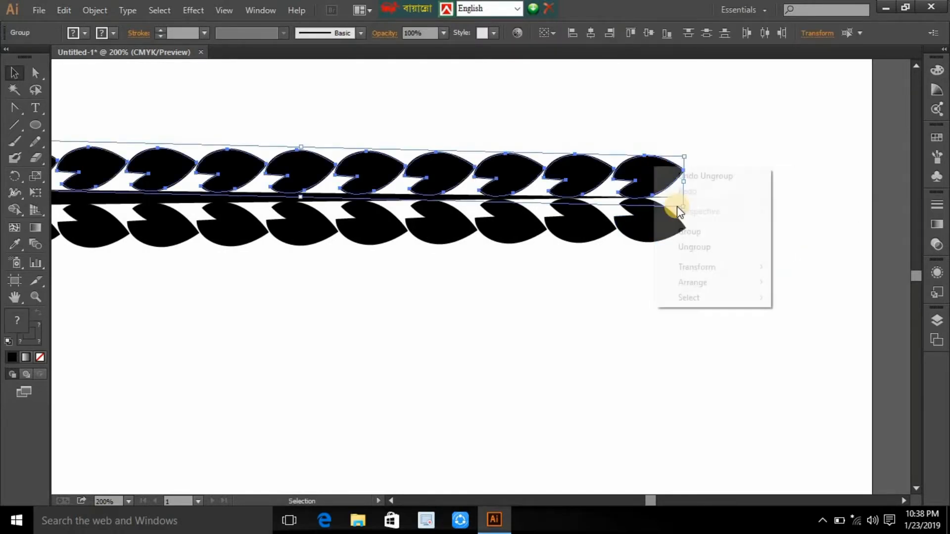
pyautogui.click(685, 247)
pyautogui.click(649, 116)
# - Duplicate the last leaf of the upper row and place the copy just beyond the stem's thin tip
pyautogui.click(648, 178)
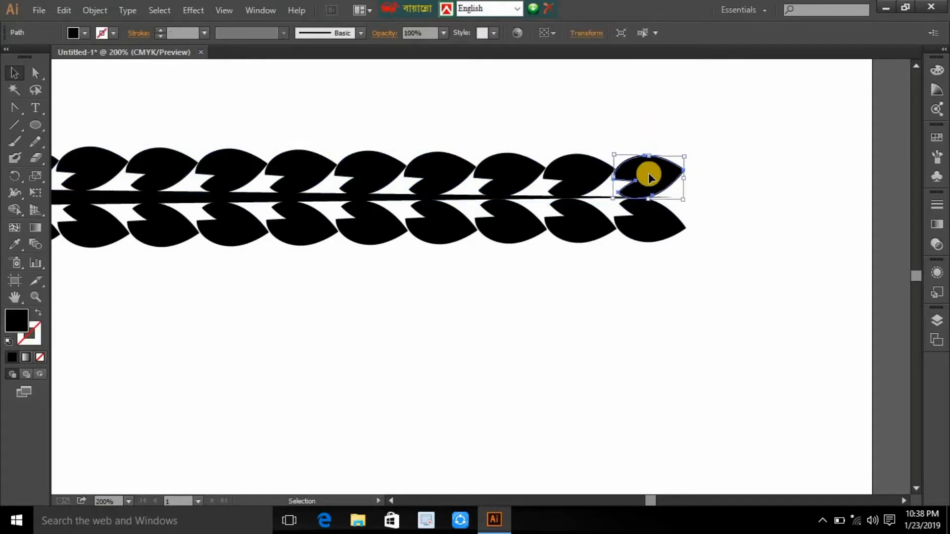
pyautogui.moveTo(649, 178); pyautogui.dragTo(711, 197)
pyautogui.click(719, 237)
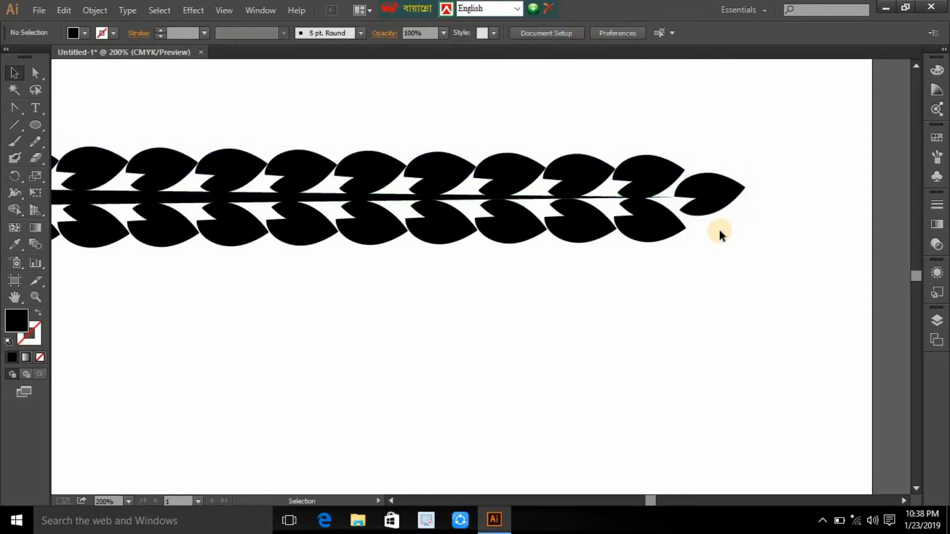
# - Stretch the tapered stem slightly to the right so that its thin tip reaches into the end leaf's notch
pyautogui.hotkey('ctrl', '=')
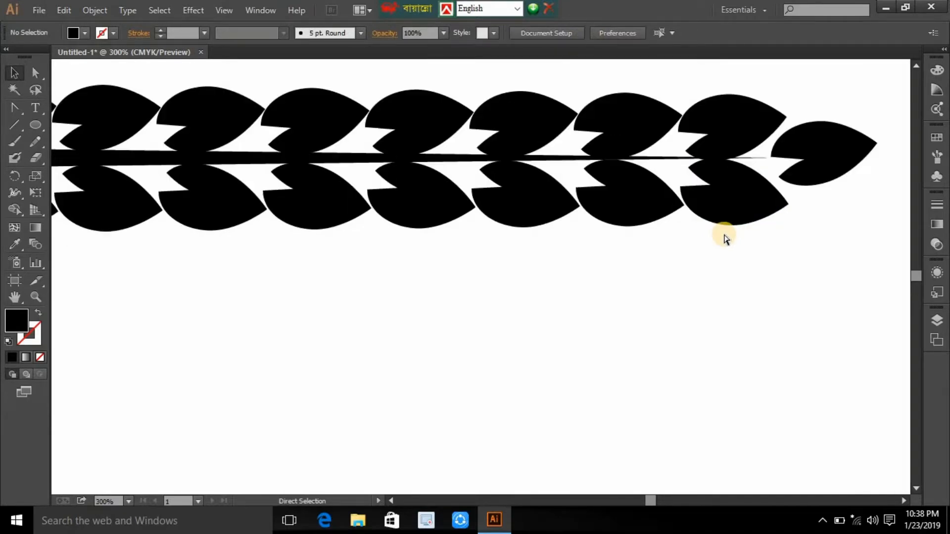
pyautogui.hotkey('ctrl', '=')
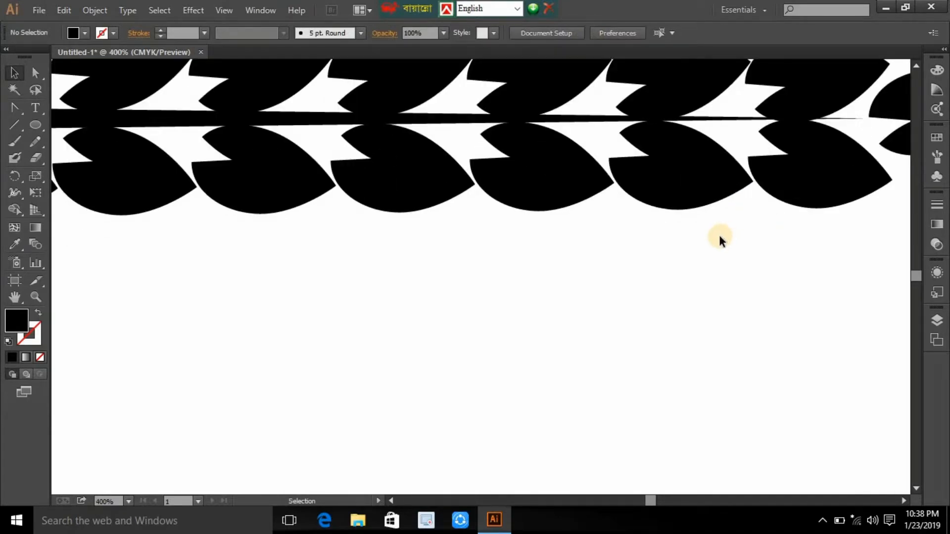
pyautogui.press('space')
pyautogui.moveTo(727, 227); pyautogui.dragTo(603, 274)
pyautogui.moveTo(512, 295); pyautogui.dragTo(397, 316)
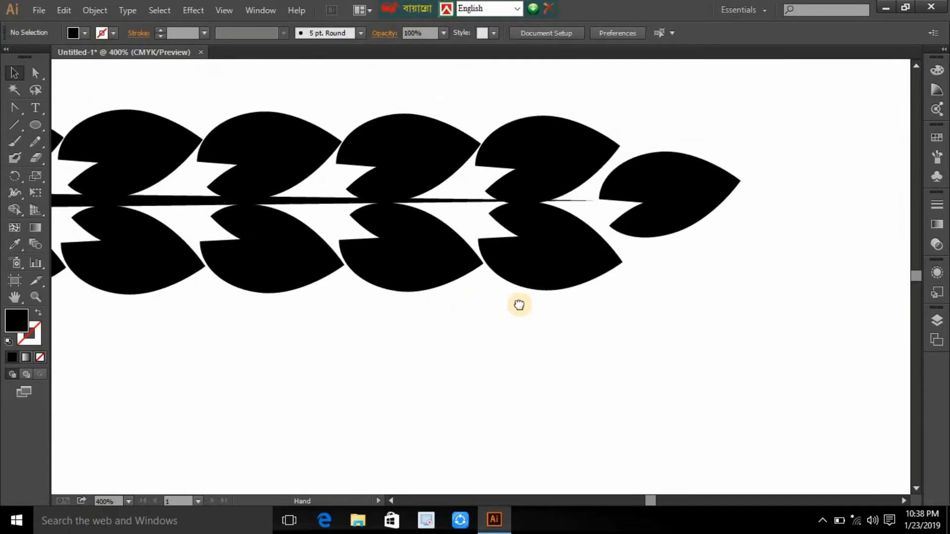
pyautogui.click(563, 204)
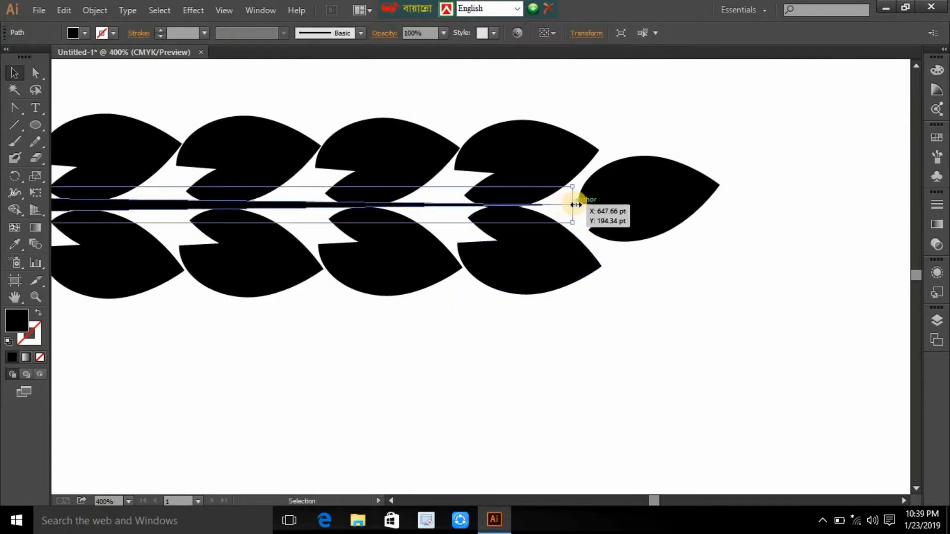
pyautogui.moveTo(577, 204); pyautogui.dragTo(596, 205)
# - Rotate the end leaf slightly clockwise so that it points more along the stem's direction
pyautogui.click(676, 197)
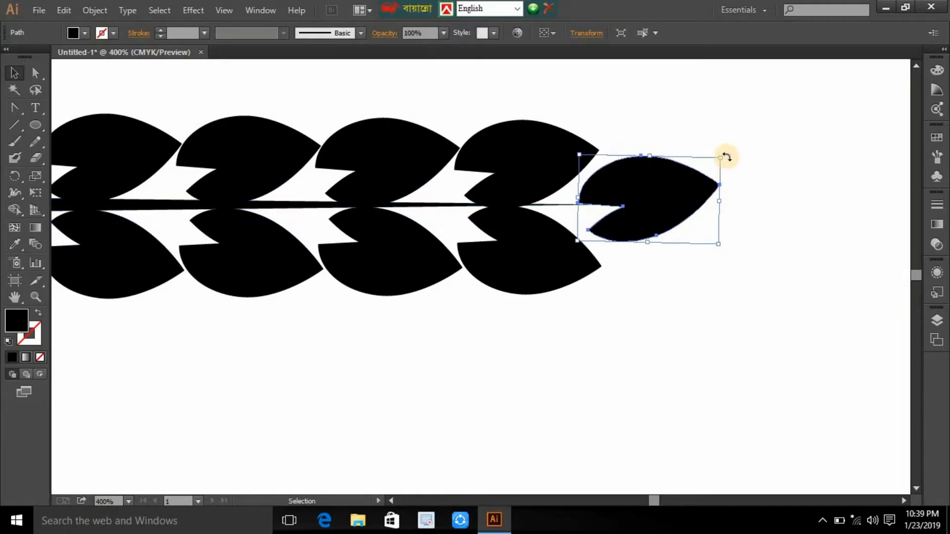
pyautogui.moveTo(726, 157); pyautogui.dragTo(731, 167)
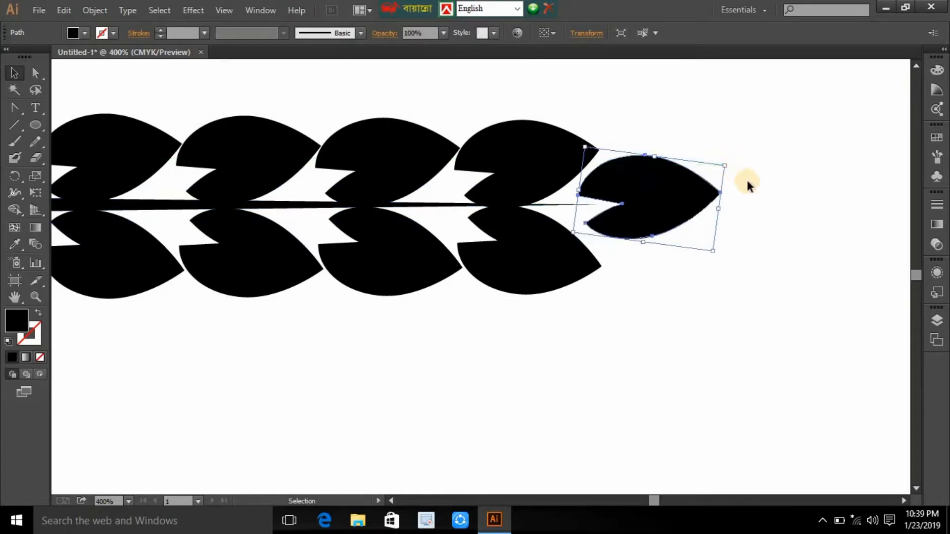
pyautogui.click(748, 215)
# - Nudge the end leaf horizontally until its notch fits the stem's tip close beside the last leaf pair, then deselect it
pyautogui.click(665, 217)
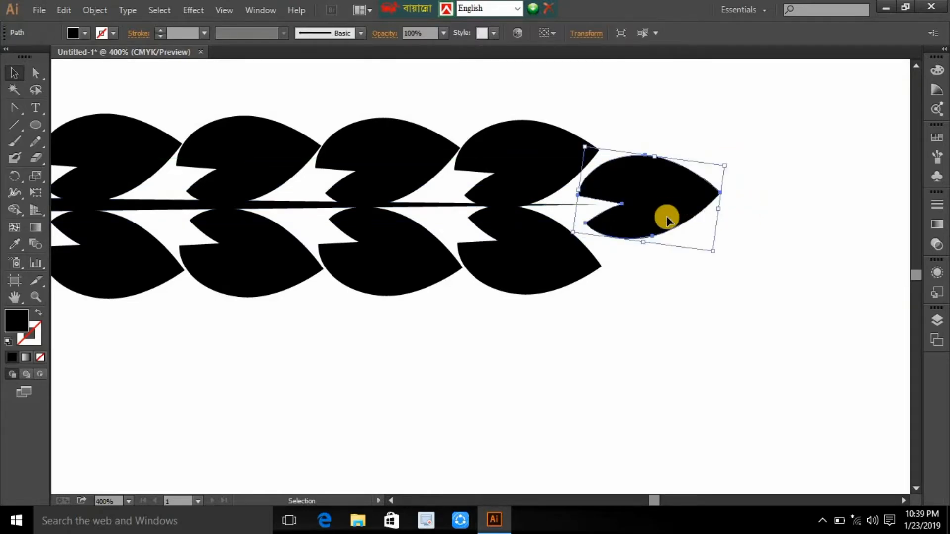
pyautogui.press('Left')
pyautogui.press('Left')
pyautogui.press('Left')
pyautogui.press('Left')
pyautogui.press('Left')
pyautogui.press('Left')
pyautogui.click(682, 218)
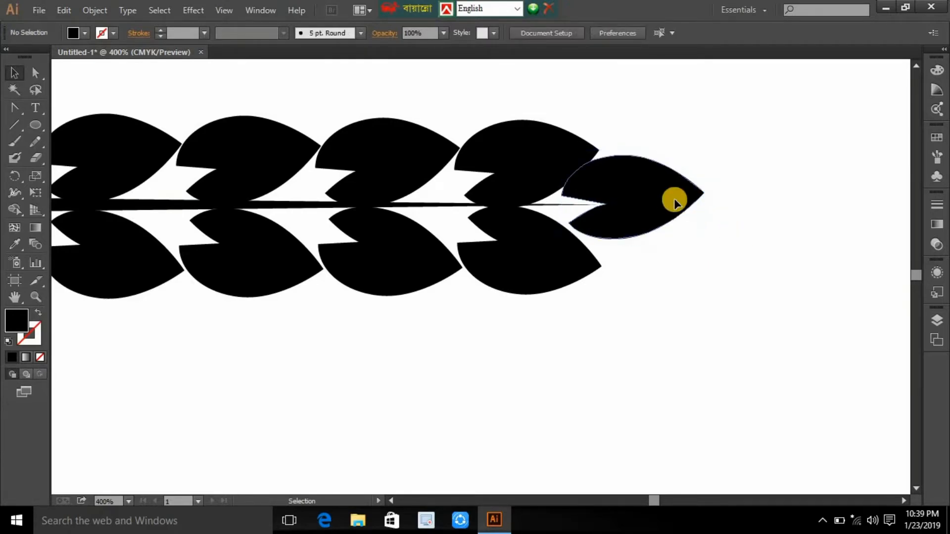
pyautogui.click(675, 200)
pyautogui.press('Right')
pyautogui.press('Right')
pyautogui.press('Right')
pyautogui.press('Right')
pyautogui.click(706, 247)
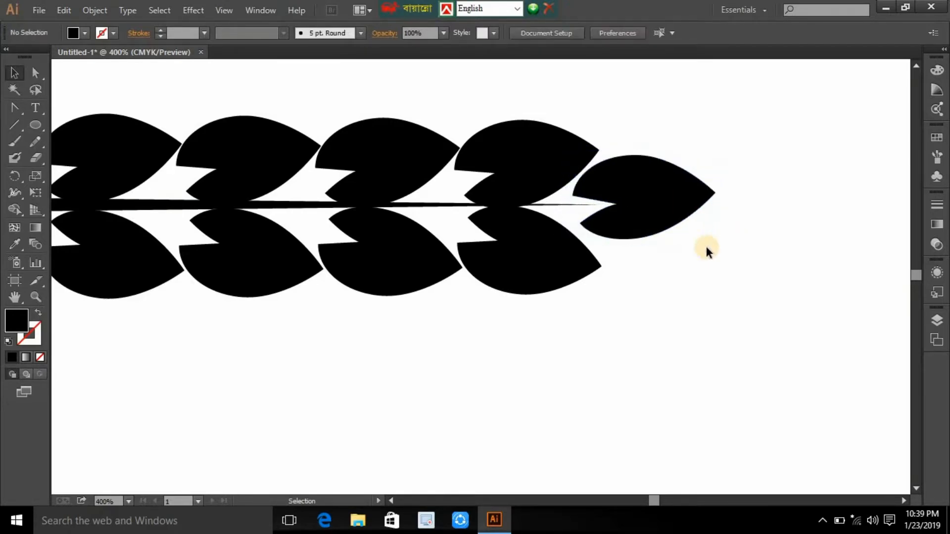
# - Select the whole branch and place a duplicate below it, extending off the artboard's left edge
pyautogui.hotkey('ctrl', '-')
pyautogui.hotkey('ctrl', '-')
pyautogui.hotkey('ctrl', '-')
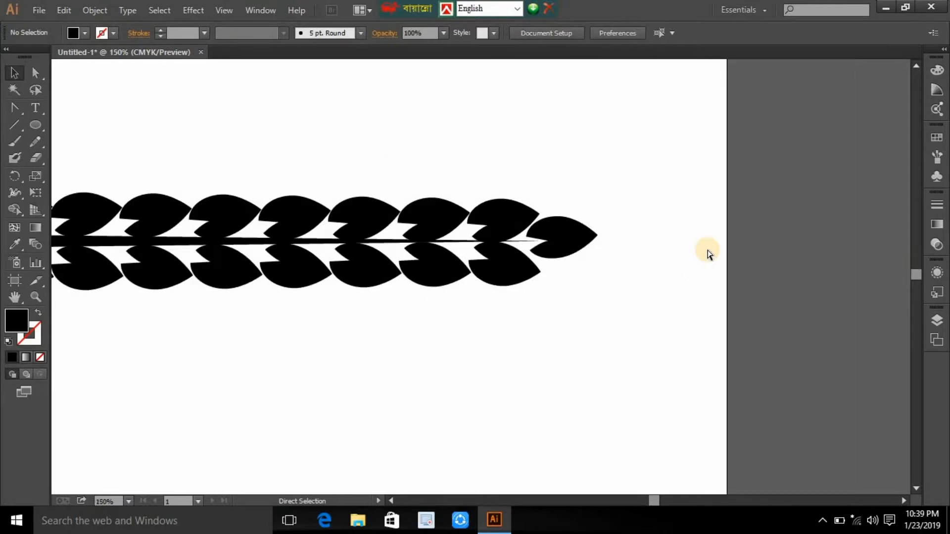
pyautogui.hotkey('ctrl', '-')
pyautogui.moveTo(471, 299); pyautogui.dragTo(614, 266)
pyautogui.moveTo(273, 165); pyautogui.dragTo(230, 360)
pyautogui.moveTo(256, 299); pyautogui.dragTo(278, 337)
pyautogui.moveTo(513, 223); pyautogui.dragTo(509, 254)
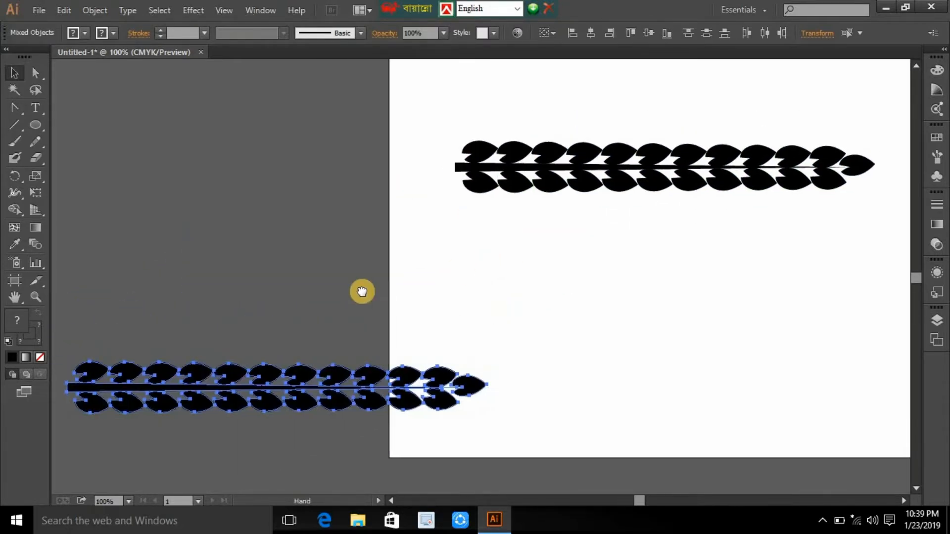
# - Select all leaves and the stem of the upper branch on the artboard and group them
pyautogui.rightClick(424, 224)
pyautogui.click(323, 146)
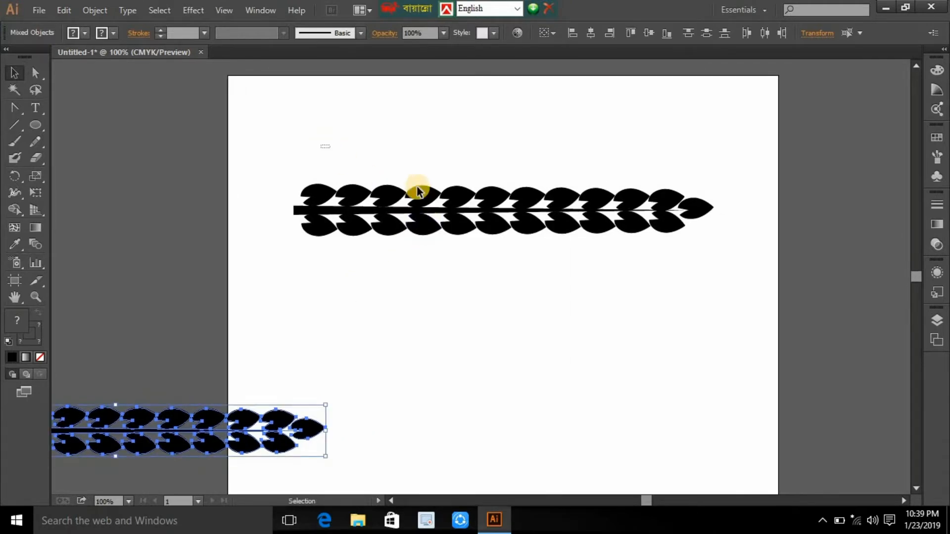
pyautogui.moveTo(324, 146); pyautogui.dragTo(734, 250)
pyautogui.rightClick(478, 236)
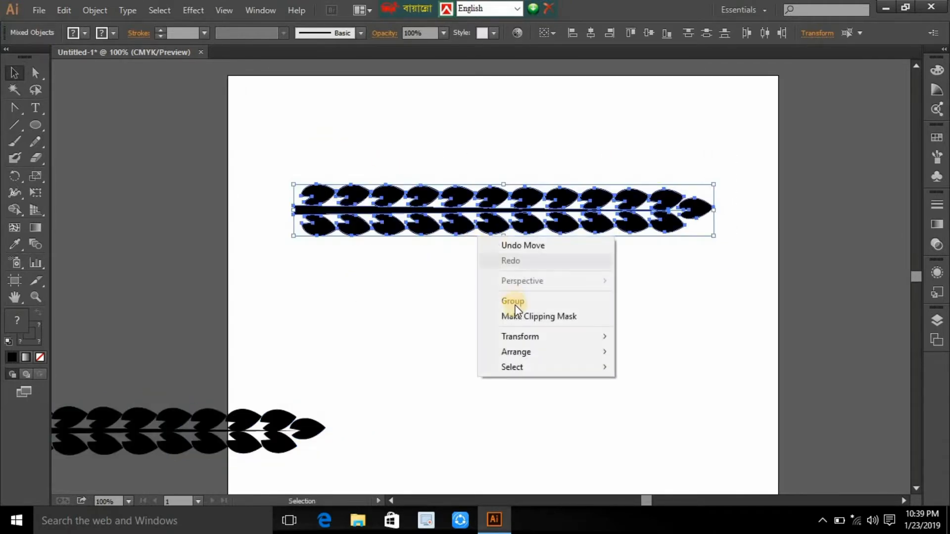
pyautogui.click(513, 300)
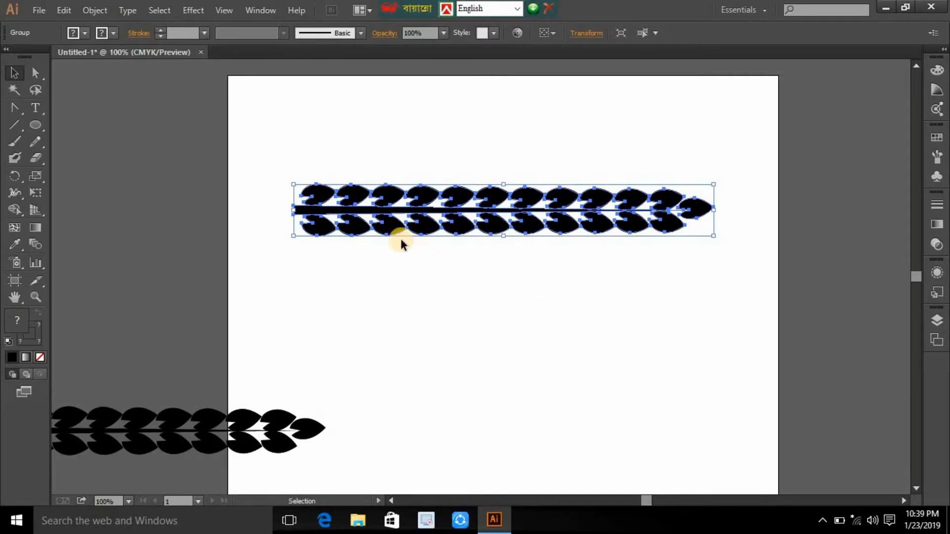
# - Display the document's brushes and enlarge the list so that all of them show with empty space below
pyautogui.click(255, 11)
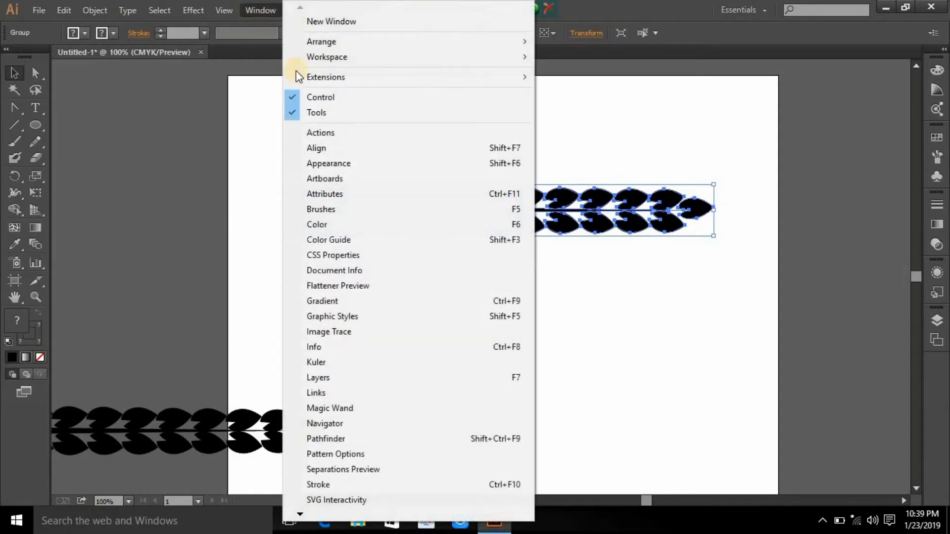
pyautogui.click(344, 210)
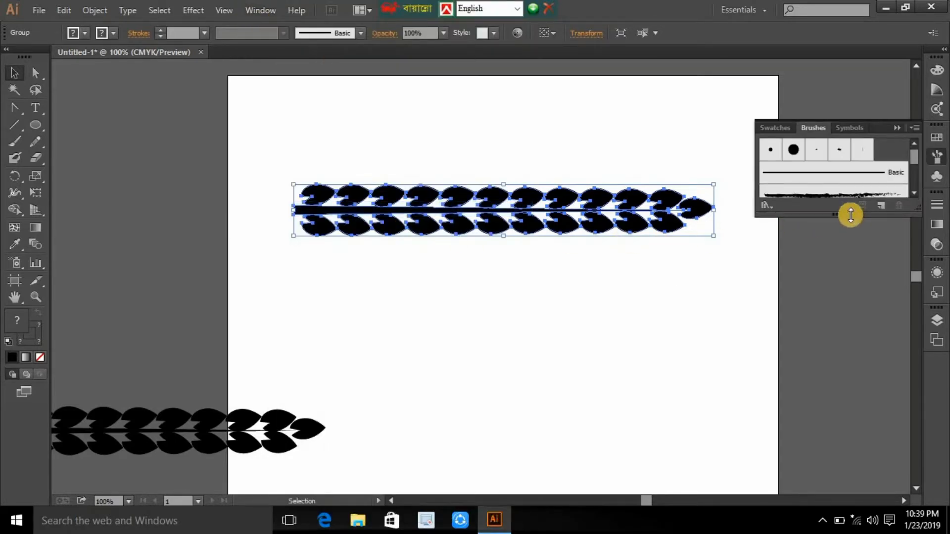
pyautogui.moveTo(848, 214); pyautogui.dragTo(861, 398)
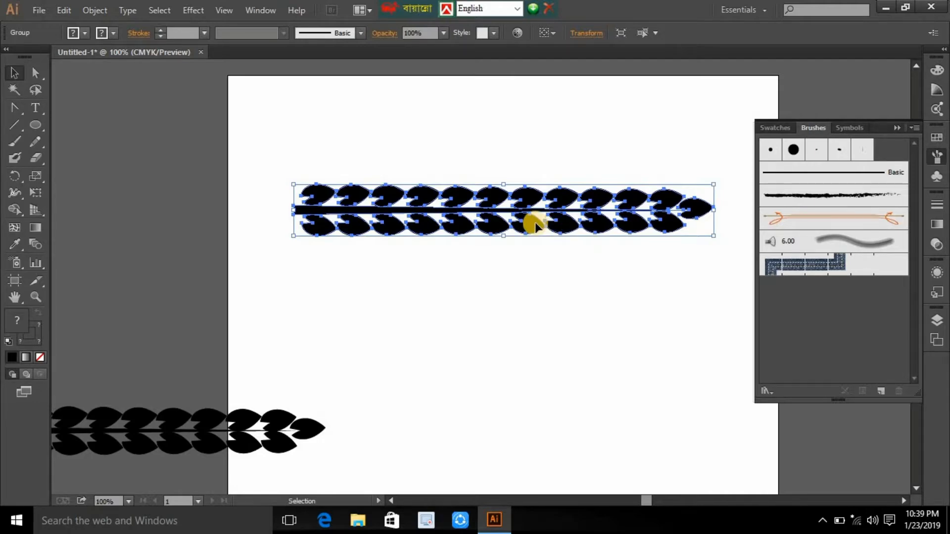
# - Create an Art Brush from the grouped branch, keeping Stretch to Fit Stroke Length and the name Art Brush 1
pyautogui.moveTo(535, 222); pyautogui.dragTo(800, 306)
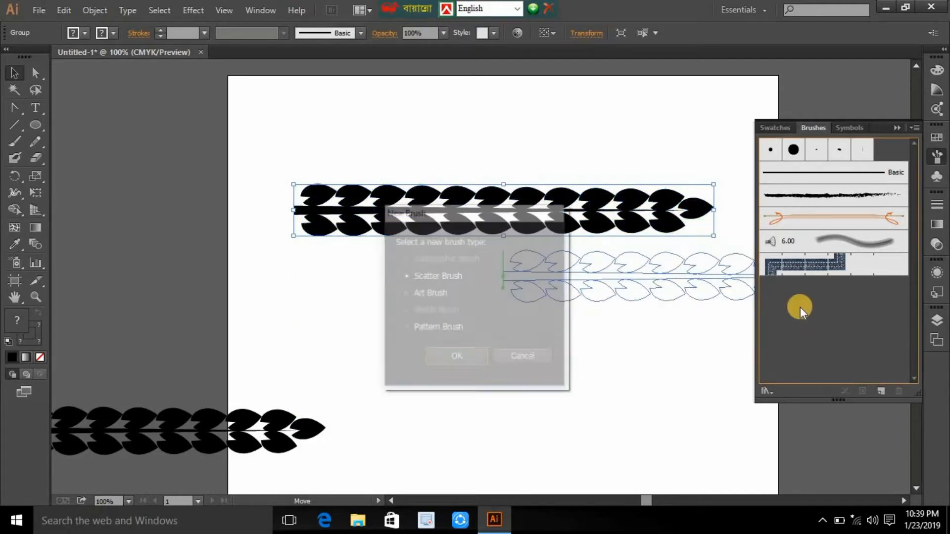
pyautogui.click(431, 293)
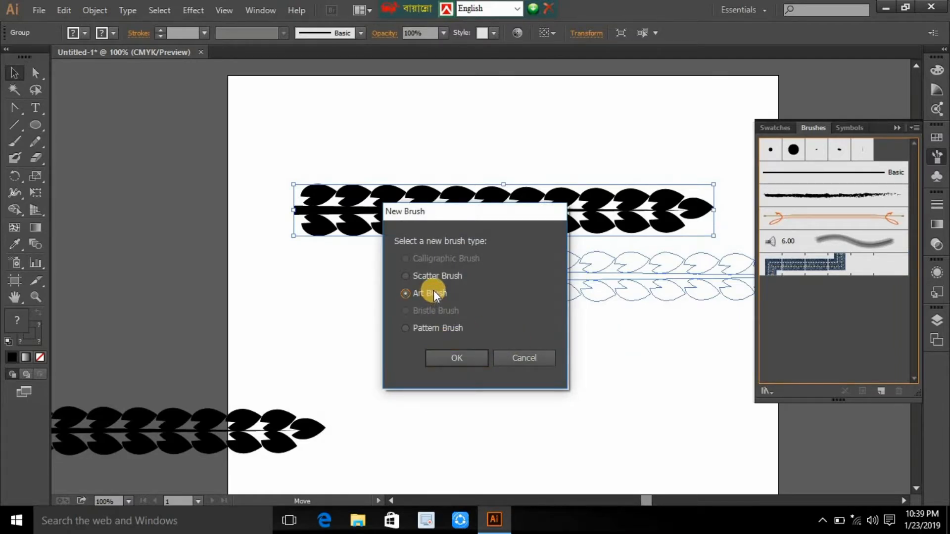
pyautogui.click(452, 353)
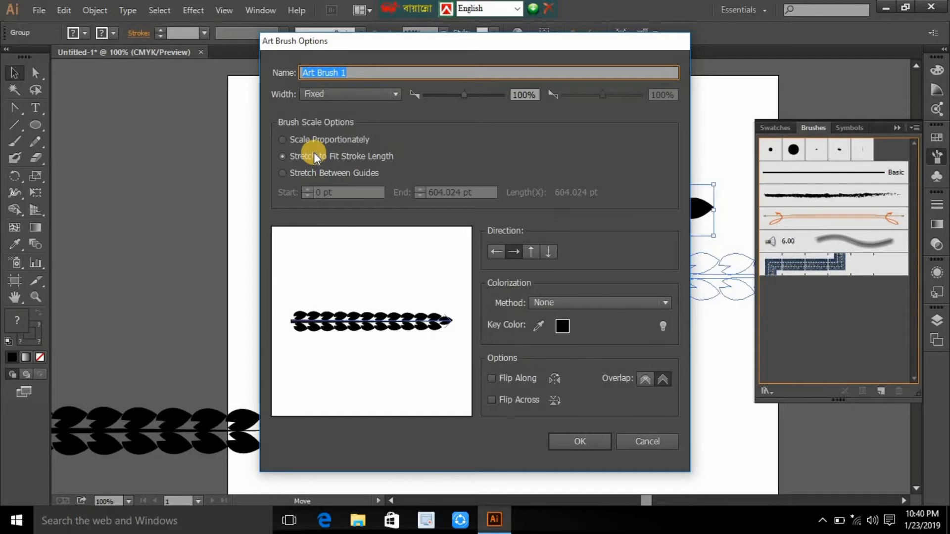
pyautogui.click(574, 447)
pyautogui.click(575, 440)
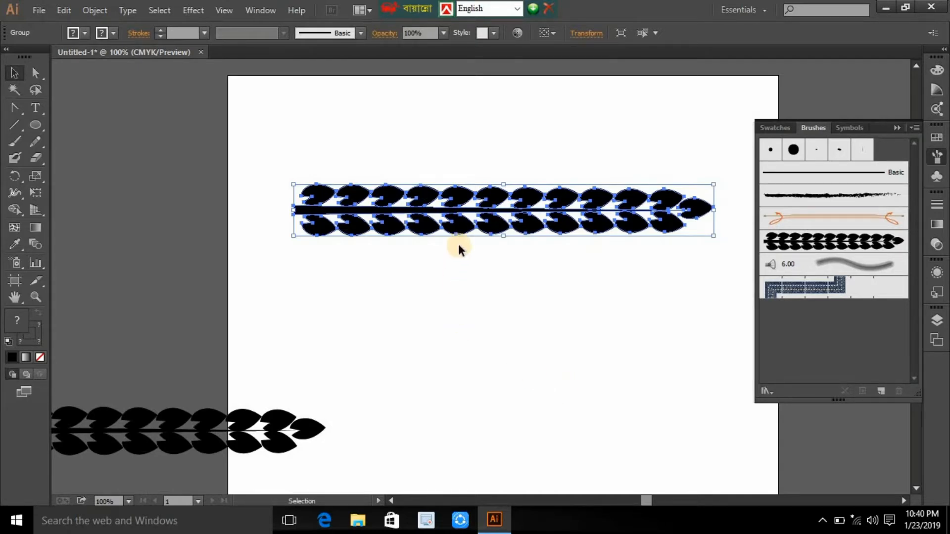
# - Move the original grouped branch off the artboard's left side and deselect it
pyautogui.moveTo(406, 196)
pyautogui.mouseDown()
pyautogui.moveTo(247, 229)
pyautogui.moveTo(155, 265)
pyautogui.moveTo(87, 268)
pyautogui.mouseUp()
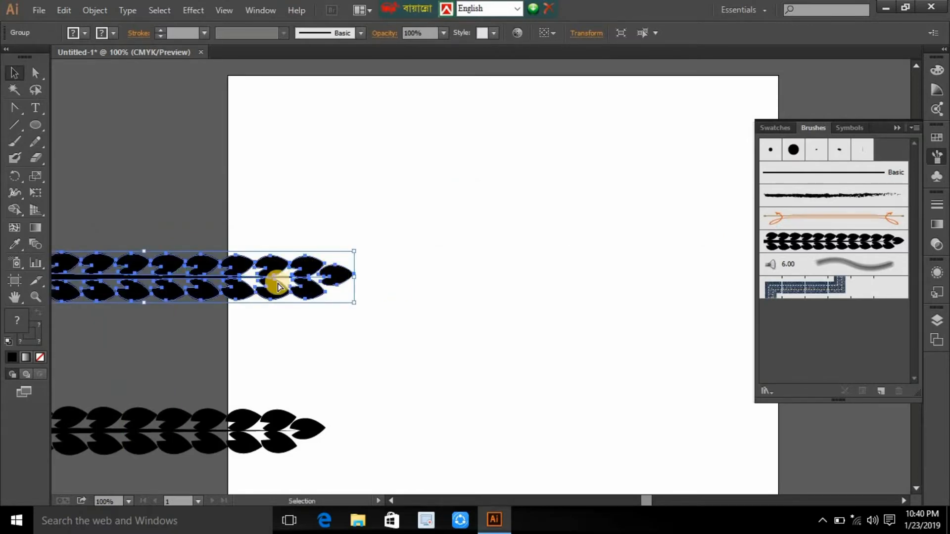
pyautogui.moveTo(270, 277); pyautogui.dragTo(101, 278)
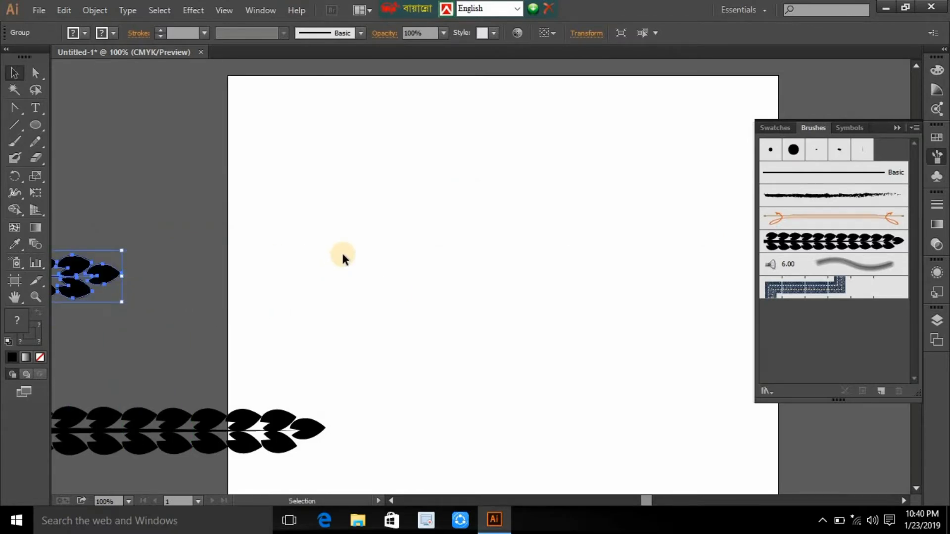
pyautogui.click(343, 256)
# - Draw a large circle with the Ellipse tool, enlarge it proportionally and place it near the middle of the artboard
pyautogui.click(35, 124)
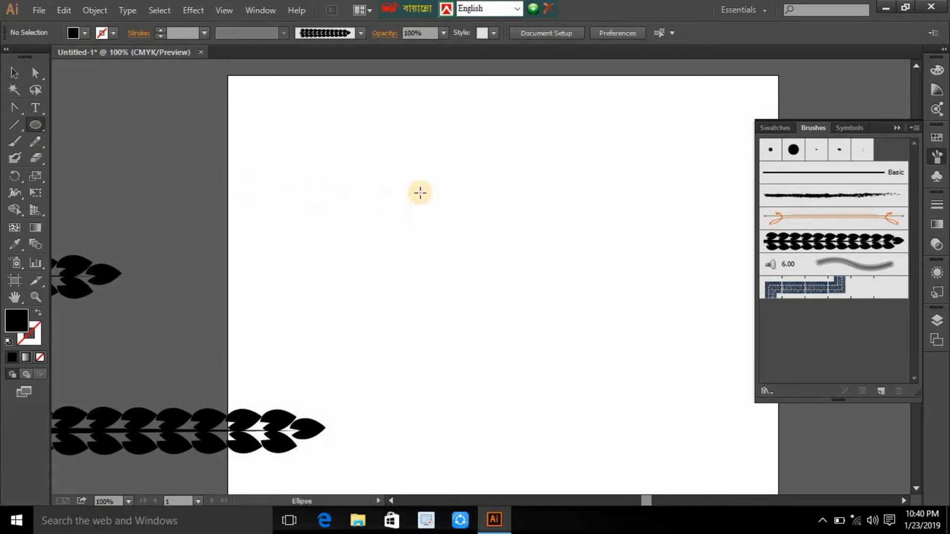
pyautogui.moveTo(420, 192); pyautogui.dragTo(617, 391)
pyautogui.click(14, 73)
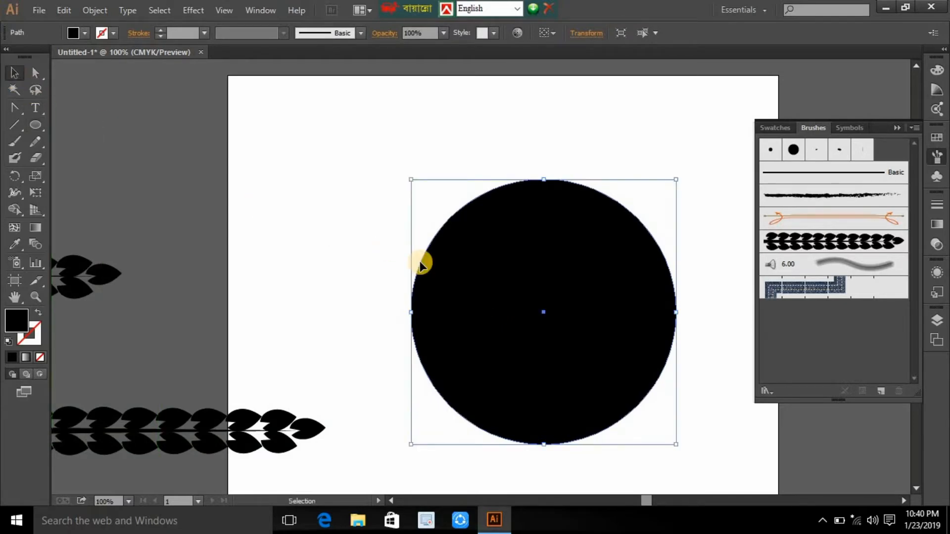
pyautogui.moveTo(439, 261); pyautogui.dragTo(353, 183)
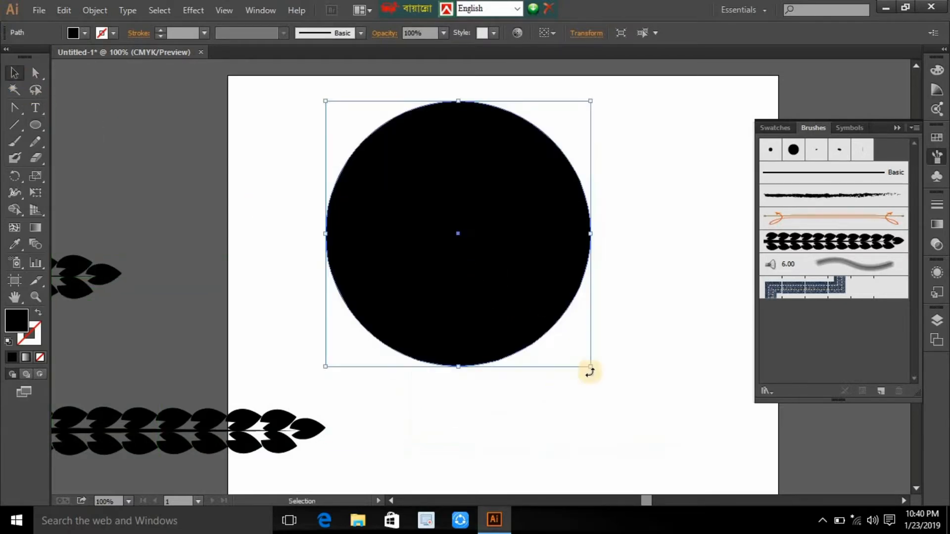
pyautogui.moveTo(591, 367); pyautogui.dragTo(643, 418)
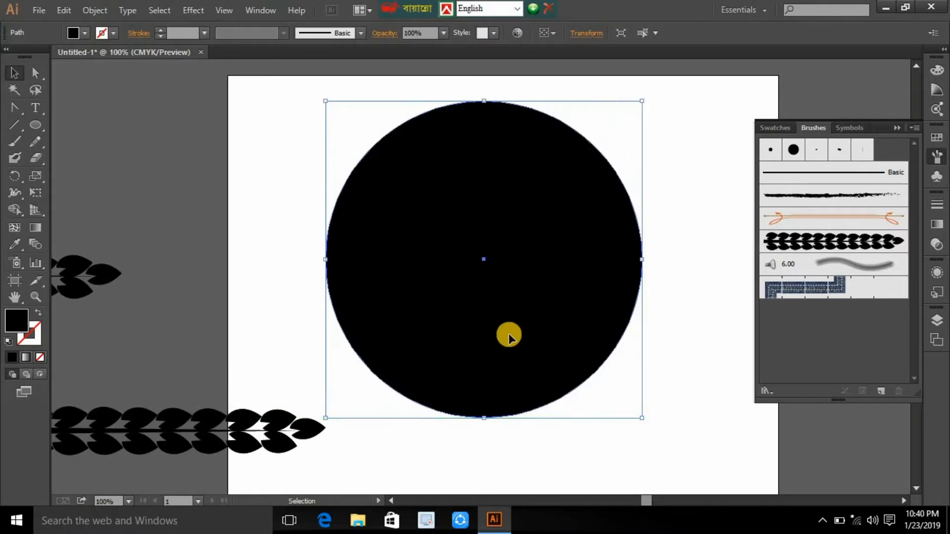
pyautogui.moveTo(508, 337); pyautogui.dragTo(484, 342)
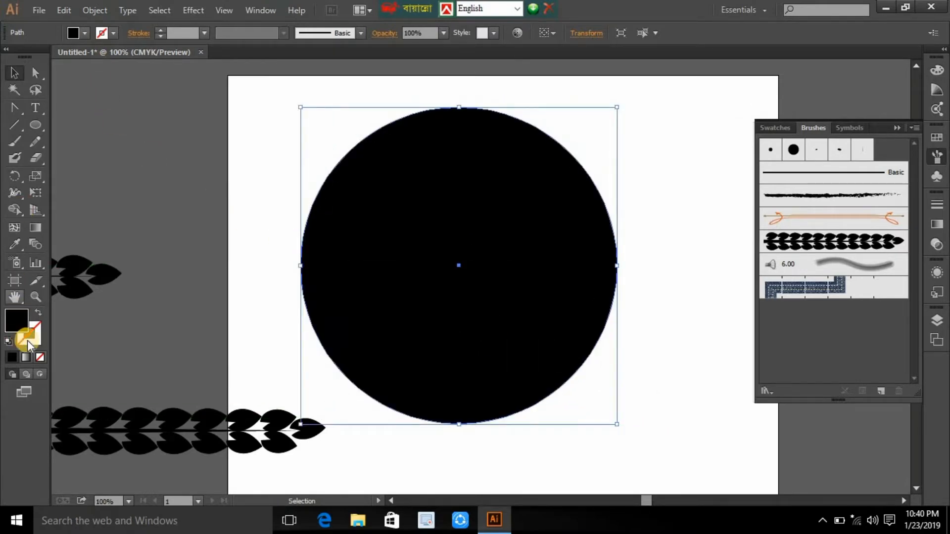
# - Remove the circle's fill, give it a 2 pt black stroke and deselect it
pyautogui.click(39, 357)
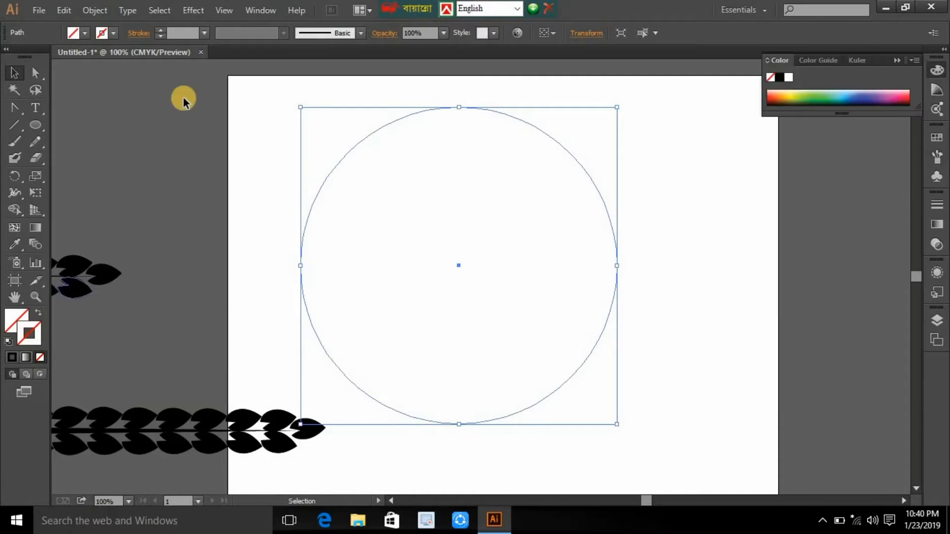
pyautogui.click(160, 31)
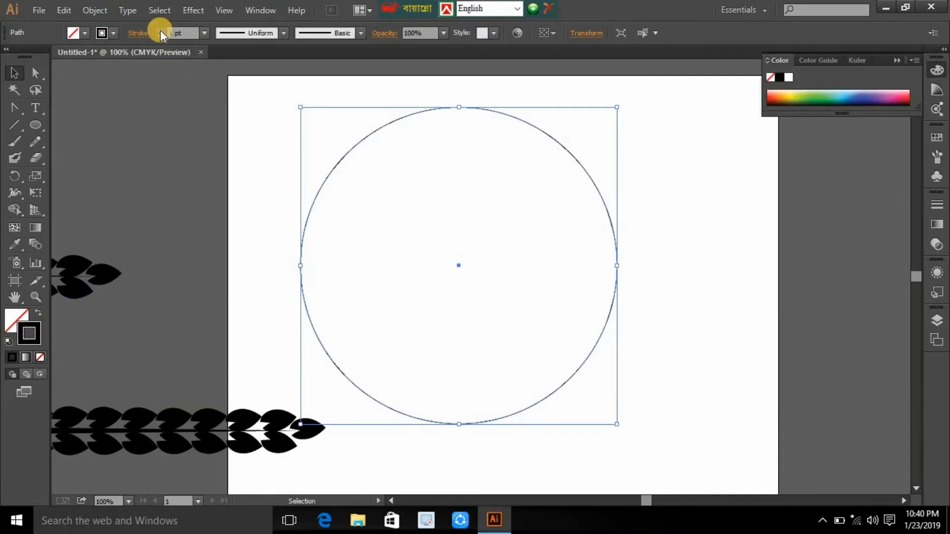
pyautogui.click(161, 30)
pyautogui.click(293, 183)
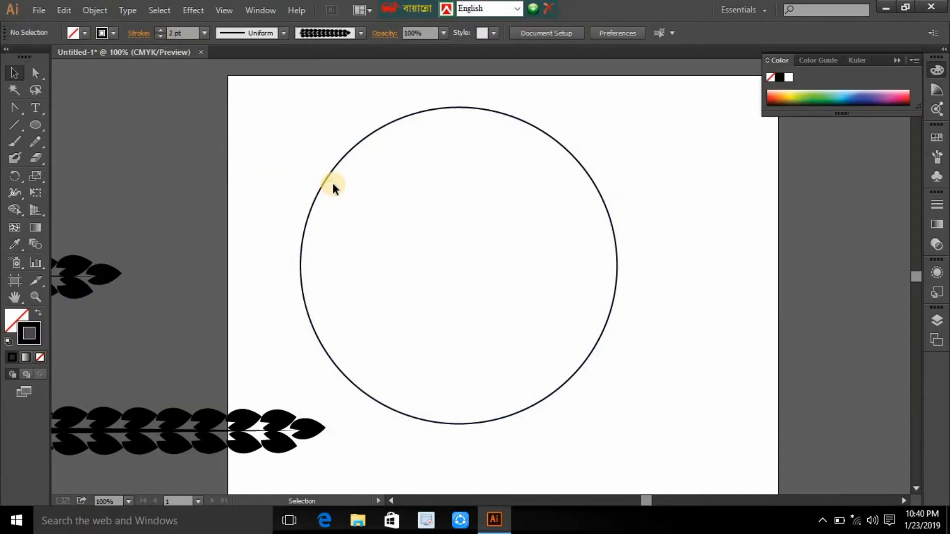
# - Cut the circle into two halves with the Scissors tool at its top and bottom anchor points, and select the right half
pyautogui.click(358, 143)
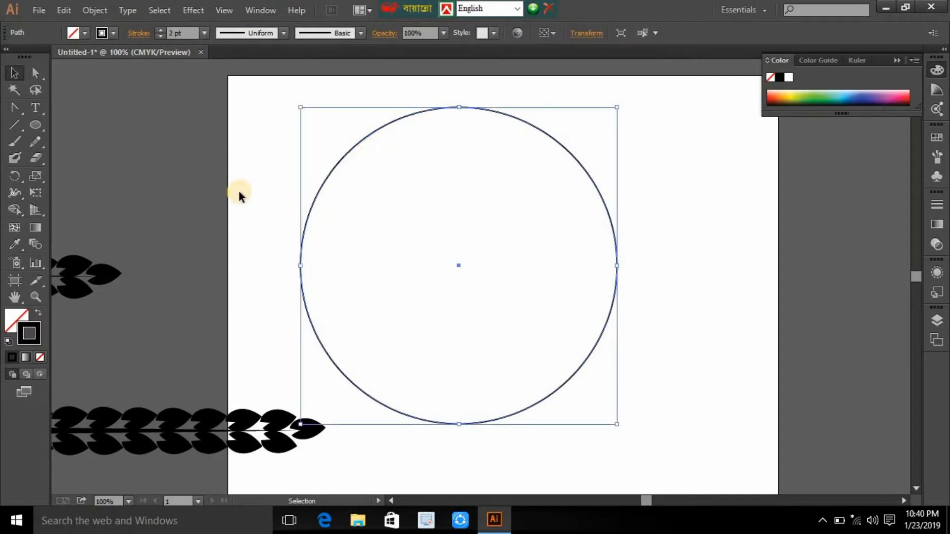
pyautogui.click(40, 159)
pyautogui.click(58, 171)
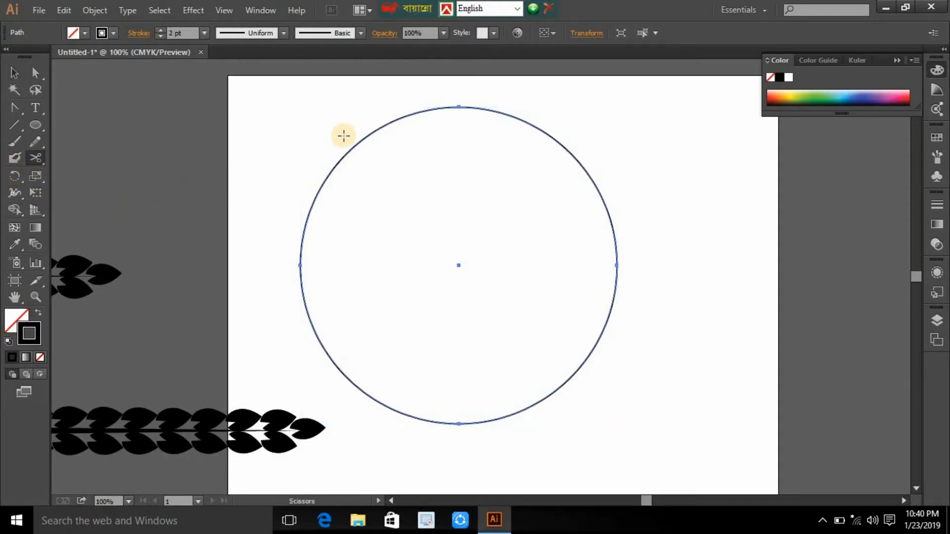
pyautogui.click(459, 106)
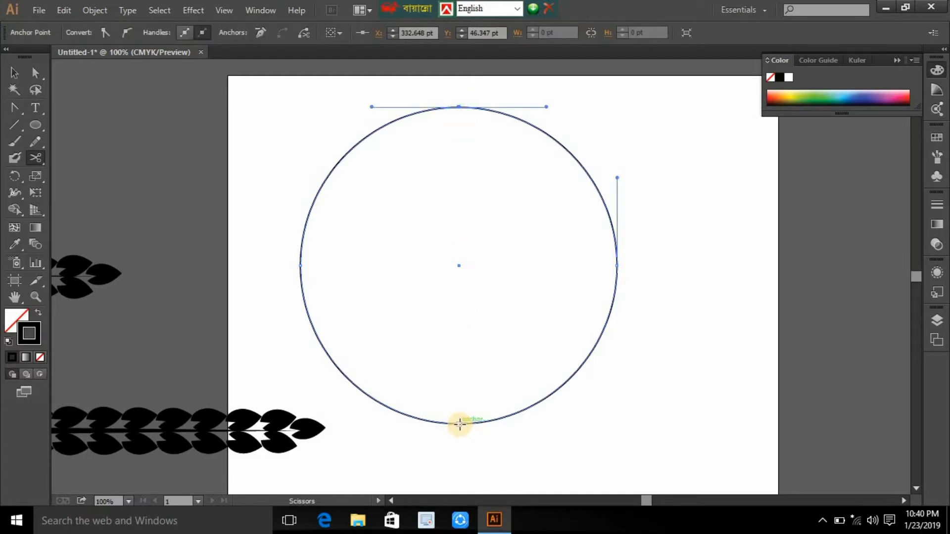
pyautogui.click(460, 424)
pyautogui.click(14, 73)
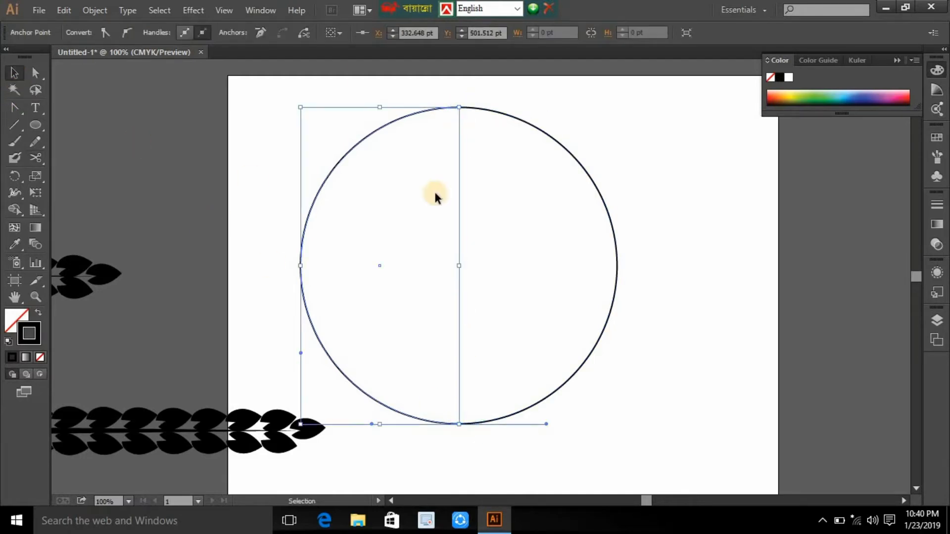
pyautogui.moveTo(622, 153); pyautogui.dragTo(557, 212)
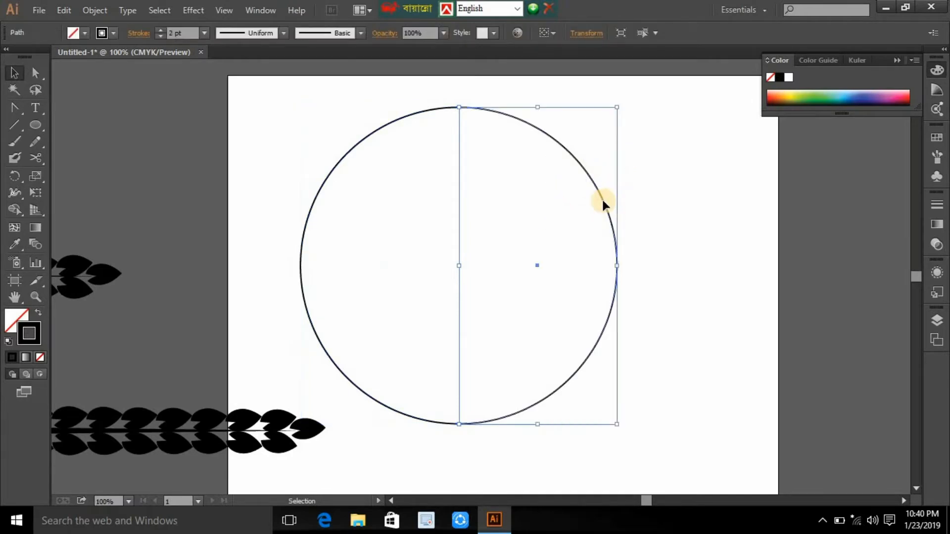
# - Pull the right half away from the left half to check the cut, and undo the move
pyautogui.moveTo(633, 204); pyautogui.dragTo(630, 205)
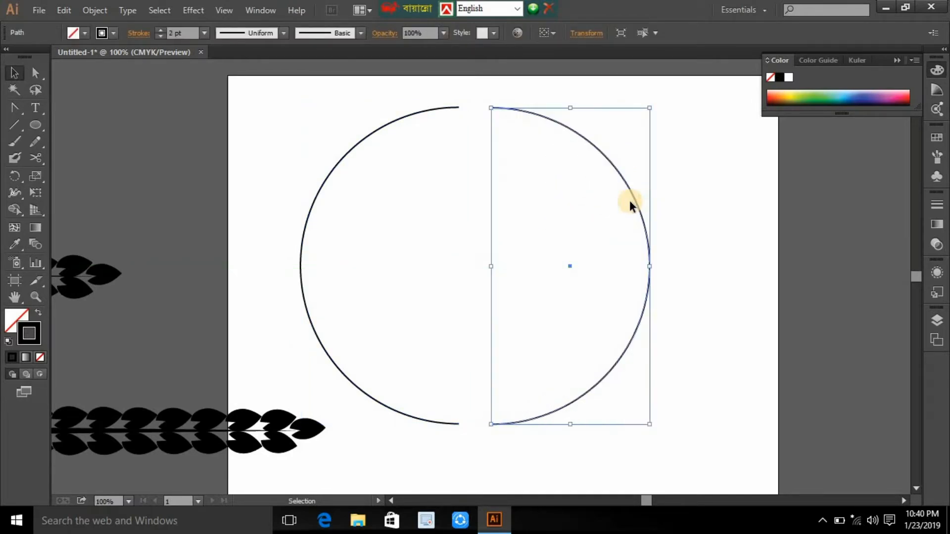
pyautogui.press('a')
pyautogui.hotkey('ctrl', 'z')
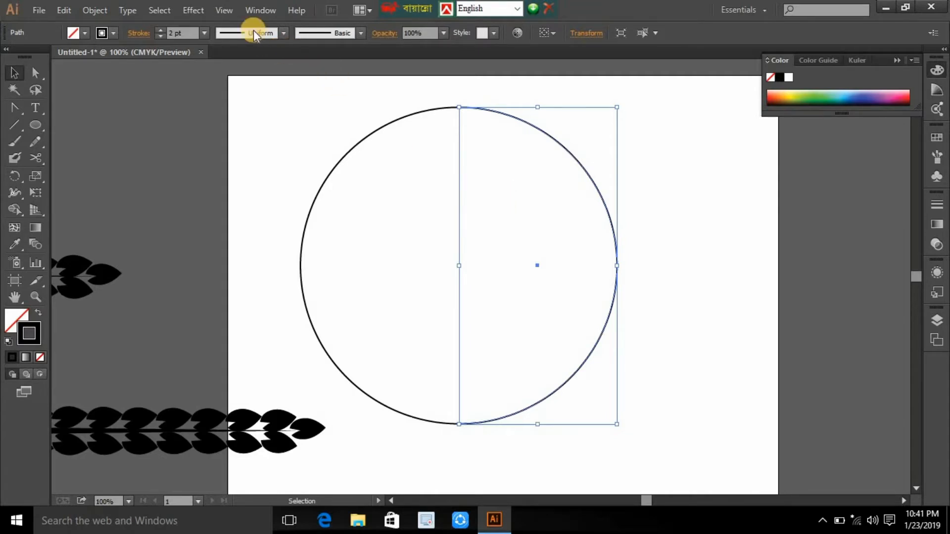
# - Apply the leafy branch Art Brush to the right half-circle and to the left half-circle
pyautogui.click(262, 11)
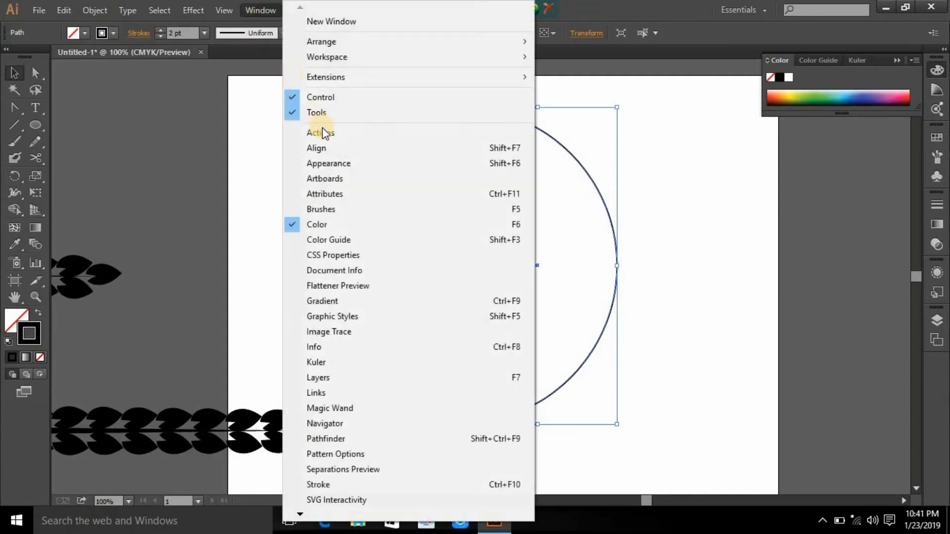
pyautogui.click(345, 210)
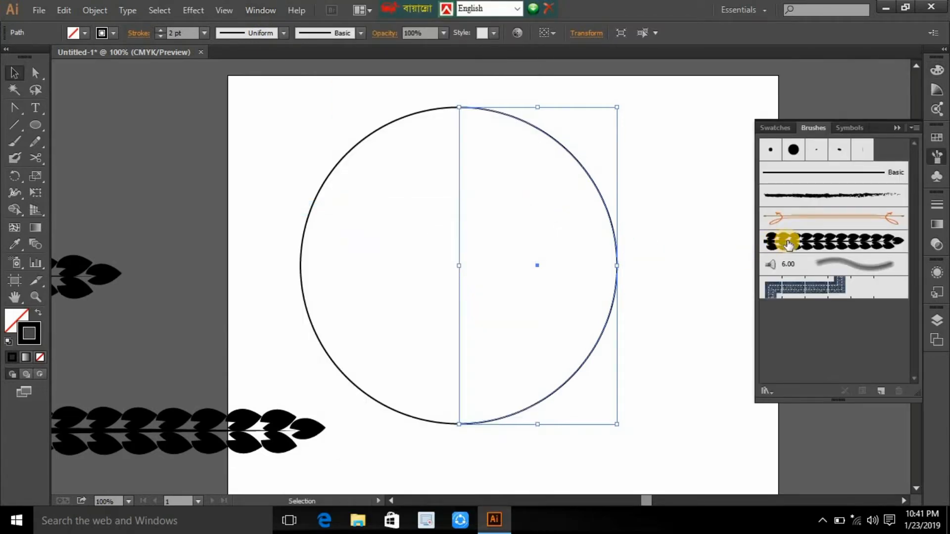
pyautogui.click(787, 243)
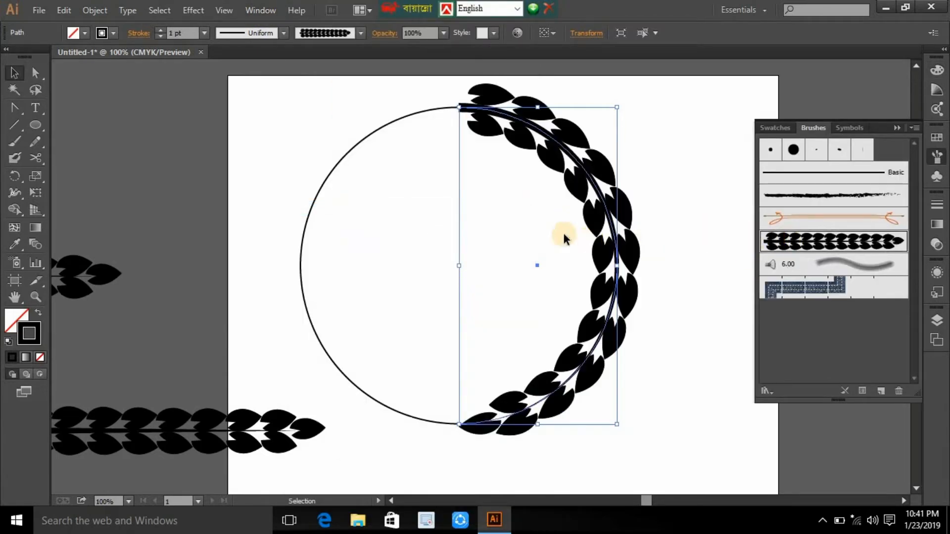
pyautogui.click(344, 184)
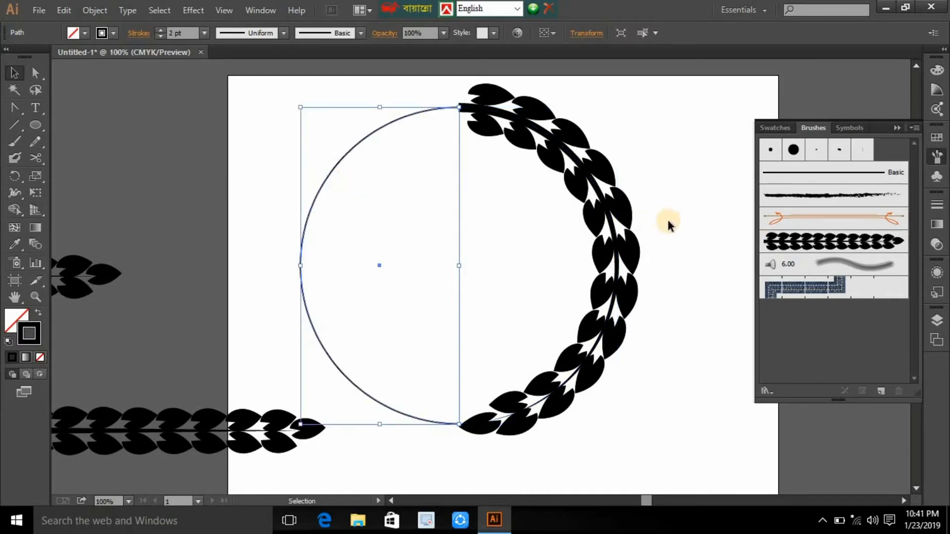
pyautogui.click(789, 241)
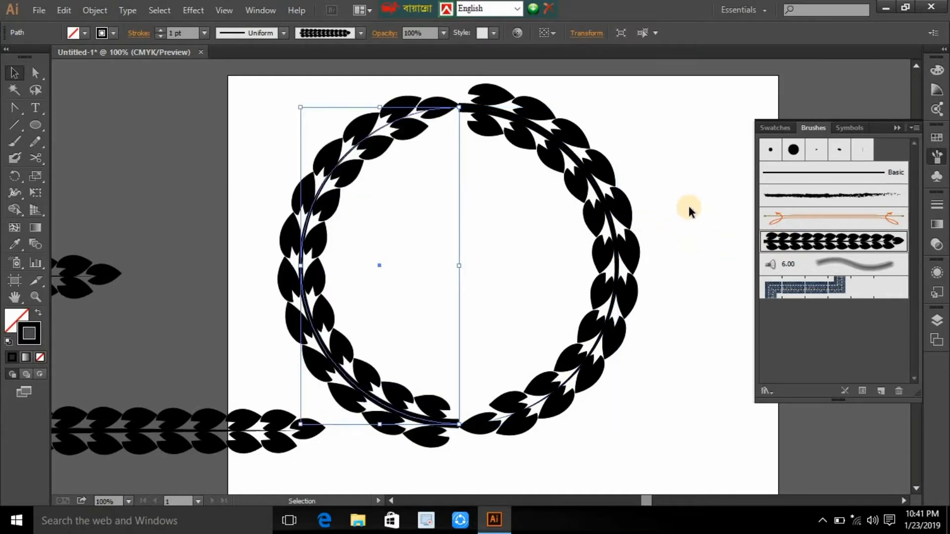
# - Reverse the right half's path direction with the Pen tool at its top anchor so its leaves point upward, then deselect it
pyautogui.moveTo(670, 175); pyautogui.dragTo(556, 220)
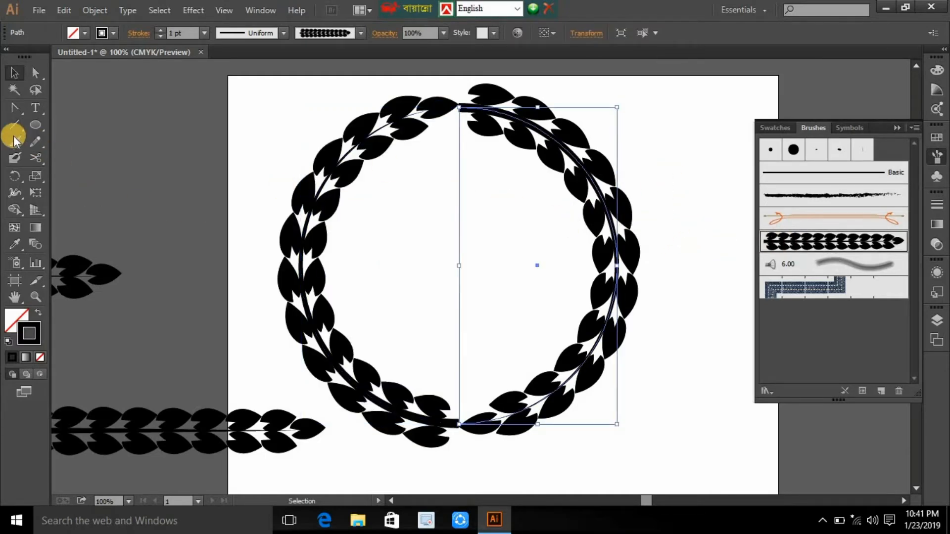
pyautogui.click(15, 108)
pyautogui.moveTo(32, 117)
pyautogui.mouseDown()
pyautogui.moveTo(47, 113)
pyautogui.moveTo(18, 122)
pyautogui.moveTo(18, 106)
pyautogui.mouseUp()
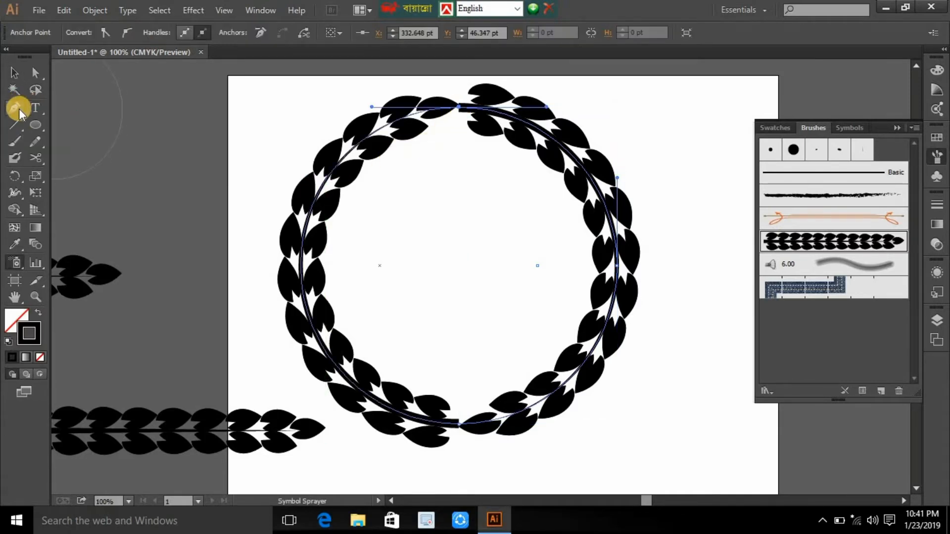
pyautogui.click(18, 110)
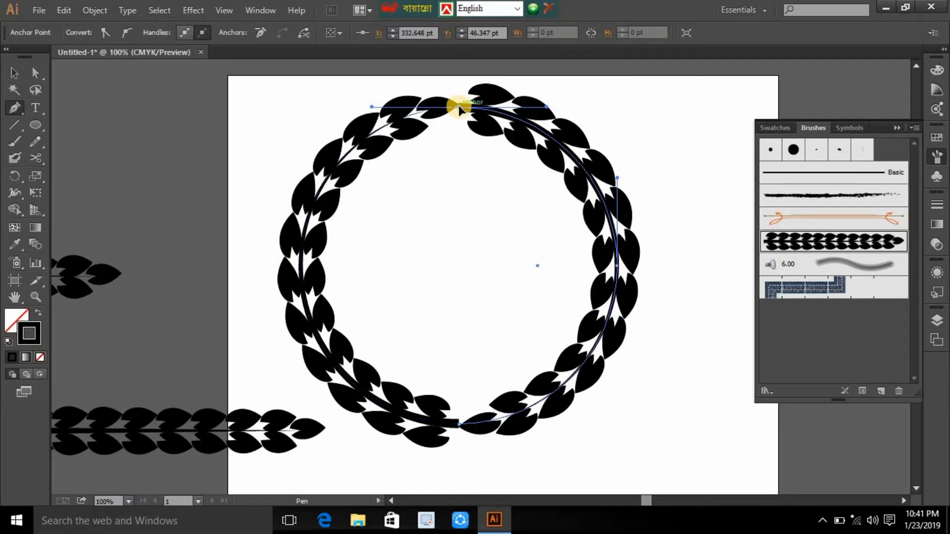
pyautogui.click(460, 108)
pyautogui.click(15, 73)
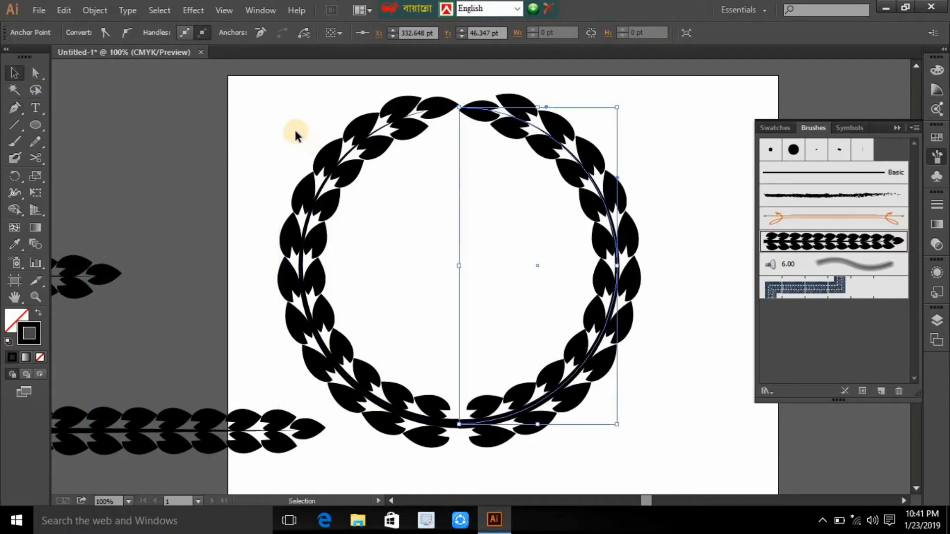
pyautogui.click(306, 151)
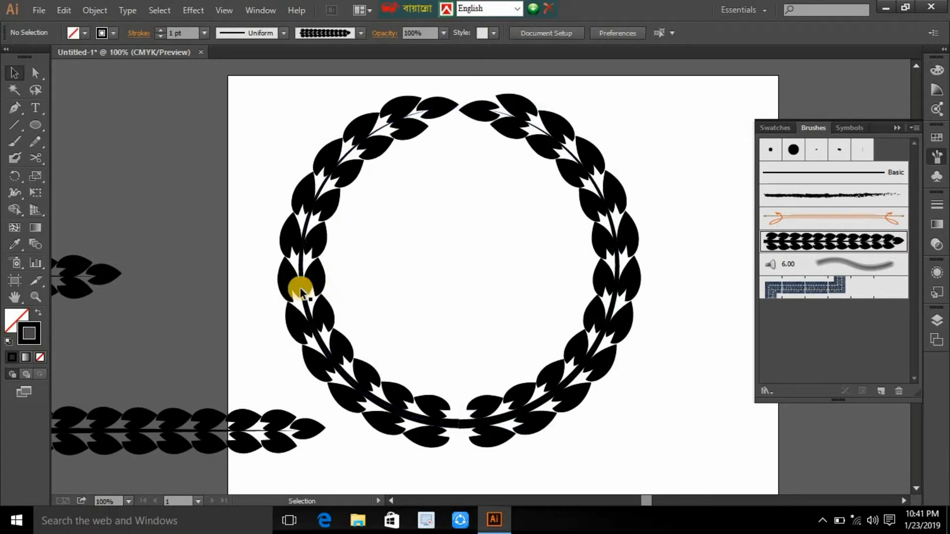
# - Rotate the left and right branches outward so that their tips spread apart at the top and their stems overlap at the bottom
pyautogui.click(331, 179)
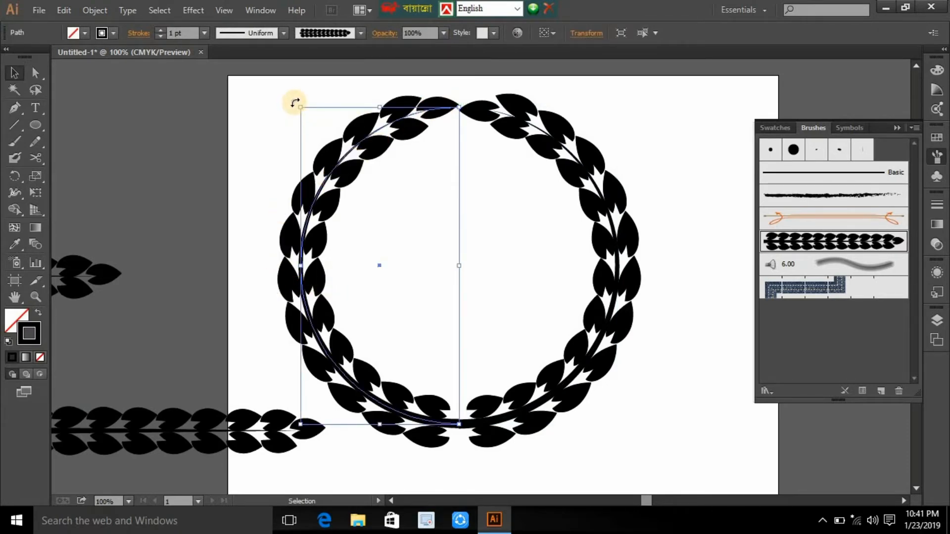
pyautogui.moveTo(288, 104); pyautogui.dragTo(281, 107)
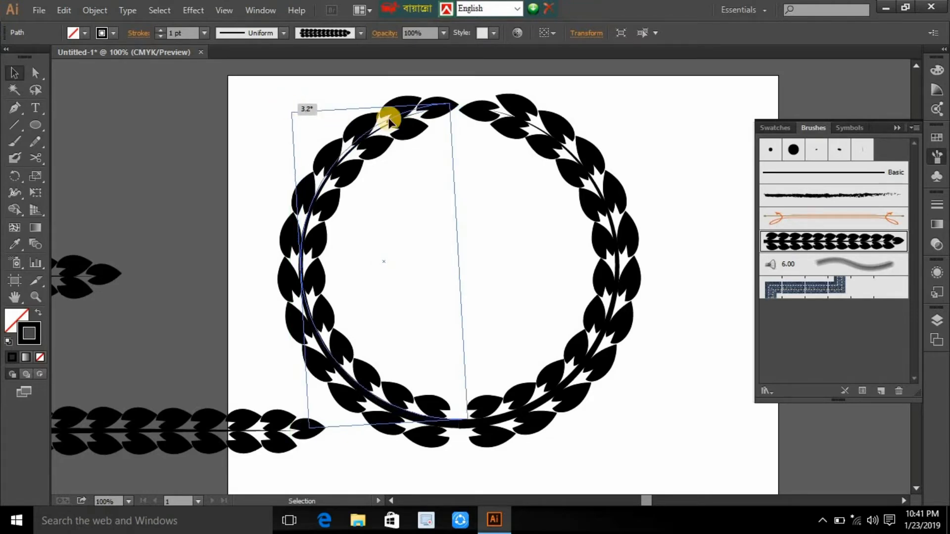
pyautogui.click(461, 106)
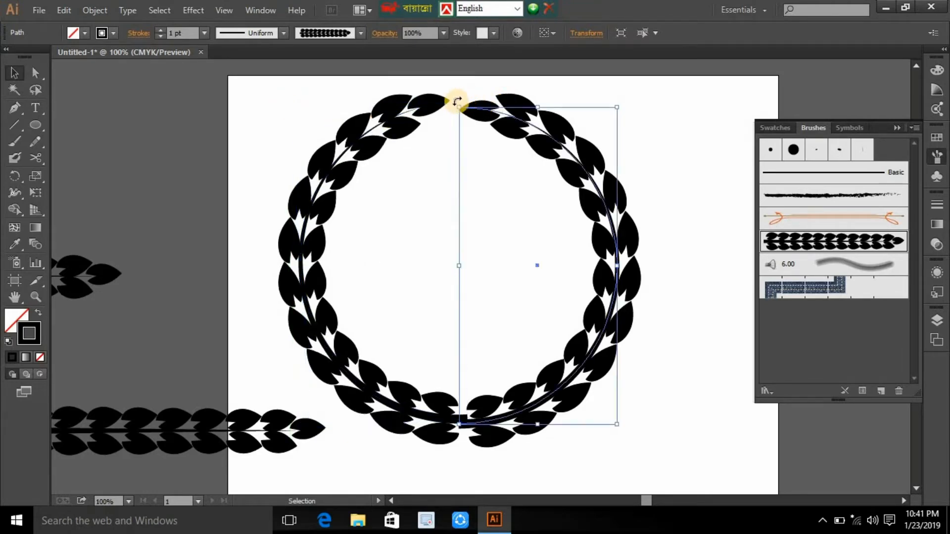
pyautogui.moveTo(464, 98); pyautogui.dragTo(469, 96)
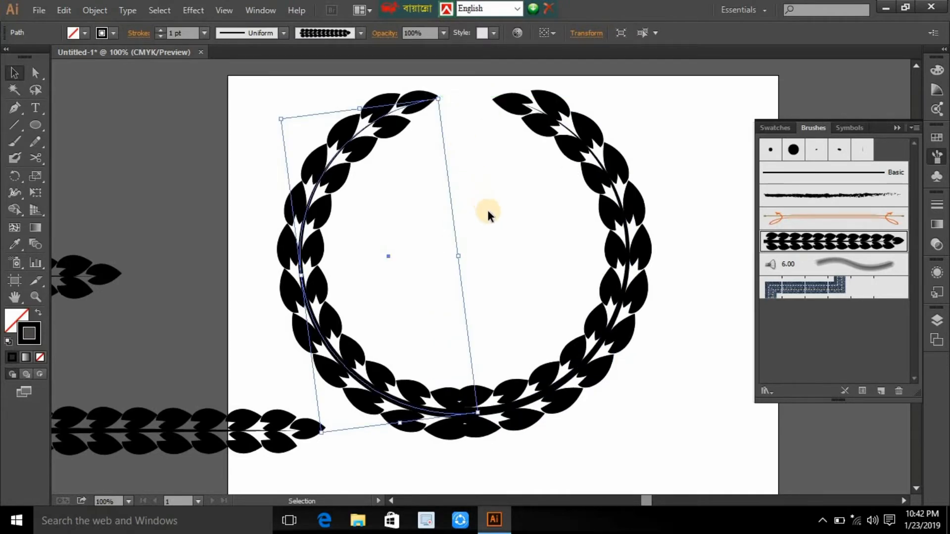
# - Nudge the left branch leftward and slightly up until its stem end just meets the right branch's stem at the bottom
pyautogui.press('Left')
pyautogui.press('Left')
pyautogui.press('Left')
pyautogui.press('Left')
pyautogui.press('Left')
pyautogui.press('Left')
pyautogui.press('Left')
pyautogui.press('Left')
pyautogui.press('Left')
pyautogui.press('Left')
pyautogui.press('Left')
pyautogui.press('Left')
pyautogui.press('Left')
pyautogui.press('Left')
pyautogui.press('Left')
pyautogui.press('Left')
pyautogui.press('Left')
pyautogui.press('Left')
pyautogui.press('Left')
pyautogui.press('Left')
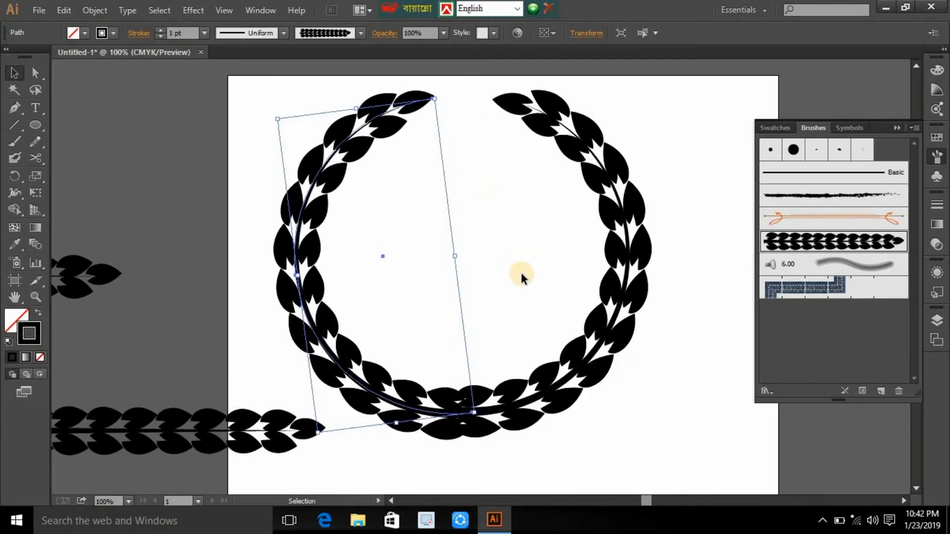
pyautogui.press('Left')
pyautogui.press('Left')
pyautogui.press('Left')
pyautogui.press('Left')
pyautogui.press('Left')
pyautogui.press('Left')
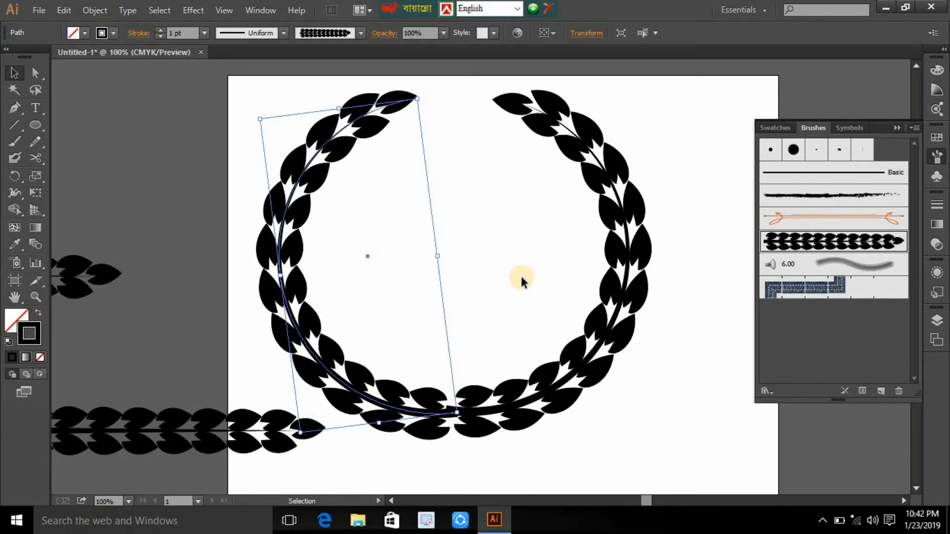
pyautogui.press('Up')
pyautogui.press('Up')
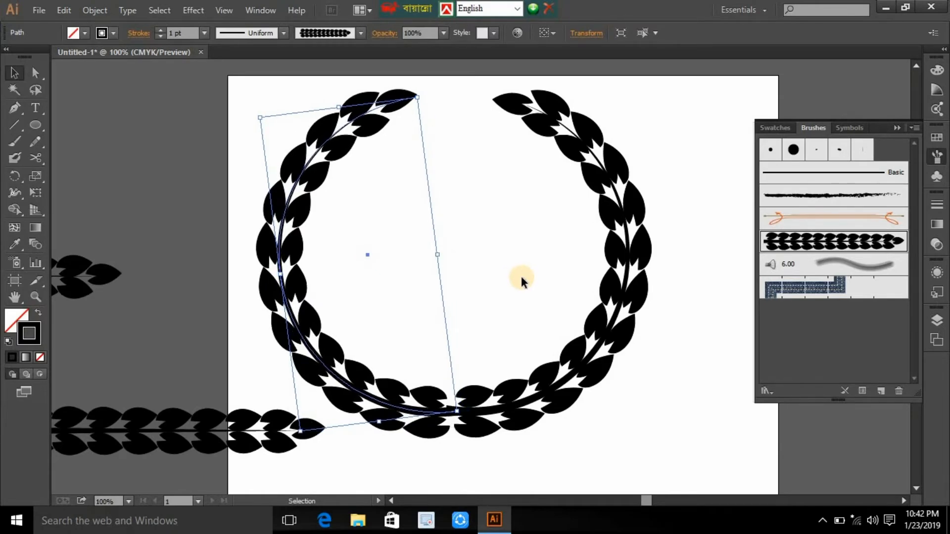
pyautogui.press('Right')
pyautogui.press('Right')
pyautogui.press('Up')
pyautogui.press('Up')
pyautogui.press('Up')
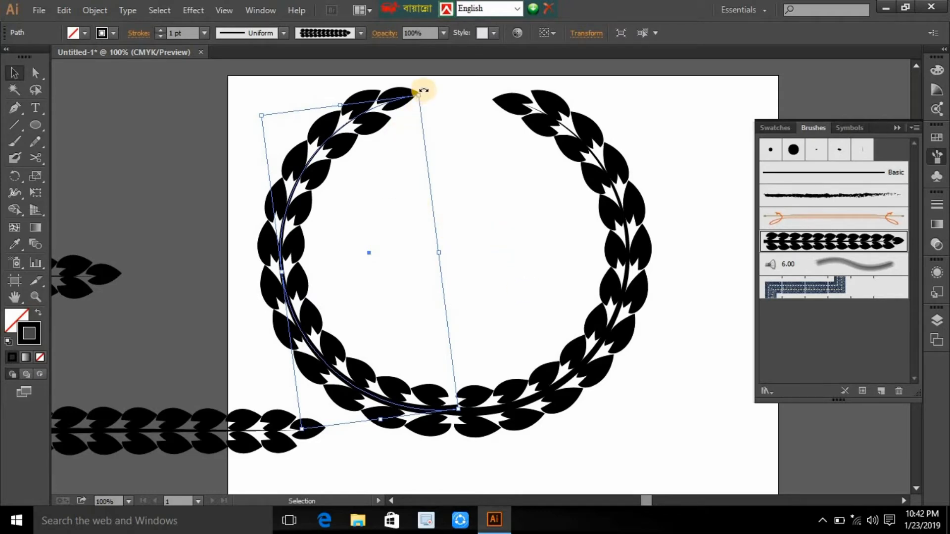
# - Rotate both branches slightly inward and nudge the right one leftward until the two stem ends join at the bottom
pyautogui.moveTo(423, 90); pyautogui.dragTo(478, 97)
pyautogui.click(501, 104)
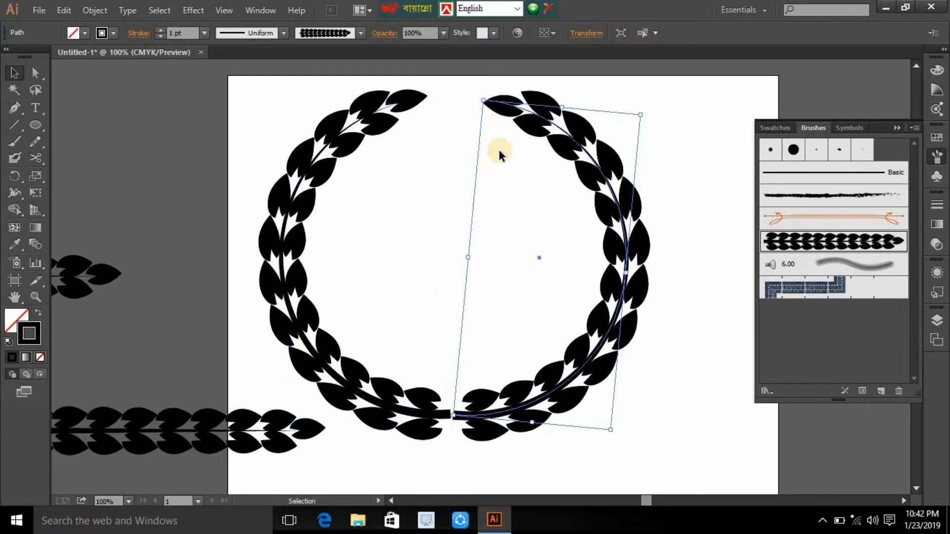
pyautogui.press('Left')
pyautogui.press('Left')
pyautogui.press('Left')
pyautogui.press('Left')
pyautogui.press('Left')
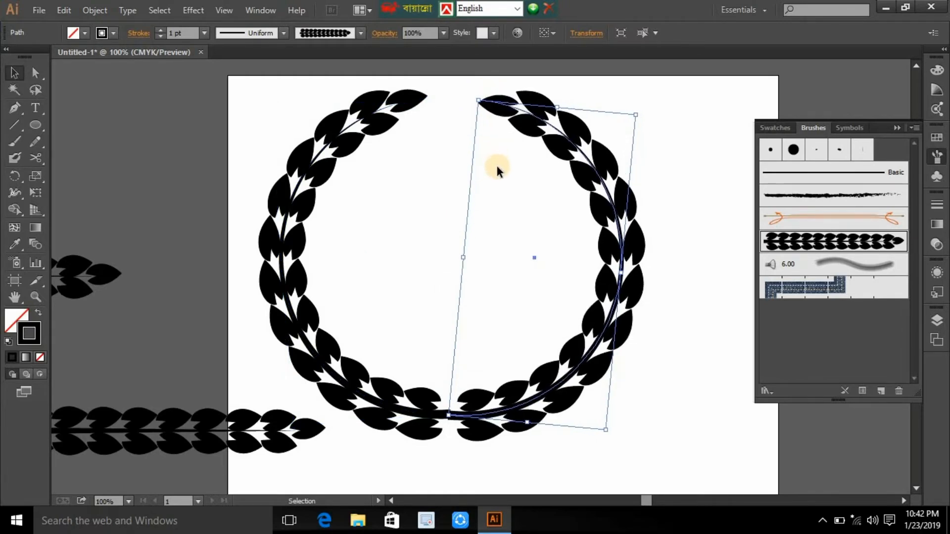
pyautogui.press('Up')
pyautogui.press('Up')
pyautogui.press('Up')
pyautogui.press('Left')
pyautogui.press('Left')
pyautogui.press('Left')
pyautogui.press('Left')
pyautogui.press('Left')
pyautogui.press('Left')
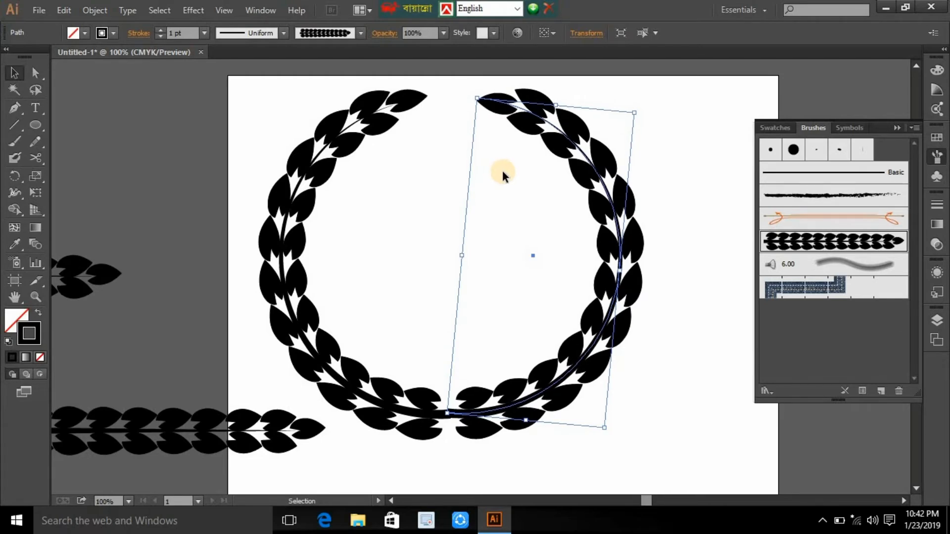
pyautogui.press('Down')
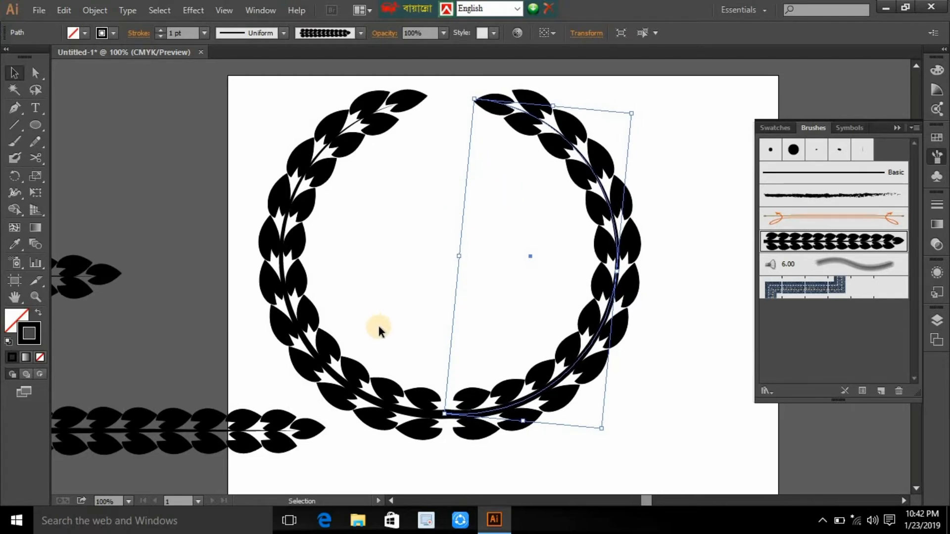
# - Deselect the wreath and delete the upper spare branch lying beside the artboard
pyautogui.click(432, 306)
pyautogui.hotkey('ctrl', '-')
pyautogui.hotkey('ctrl', '-')
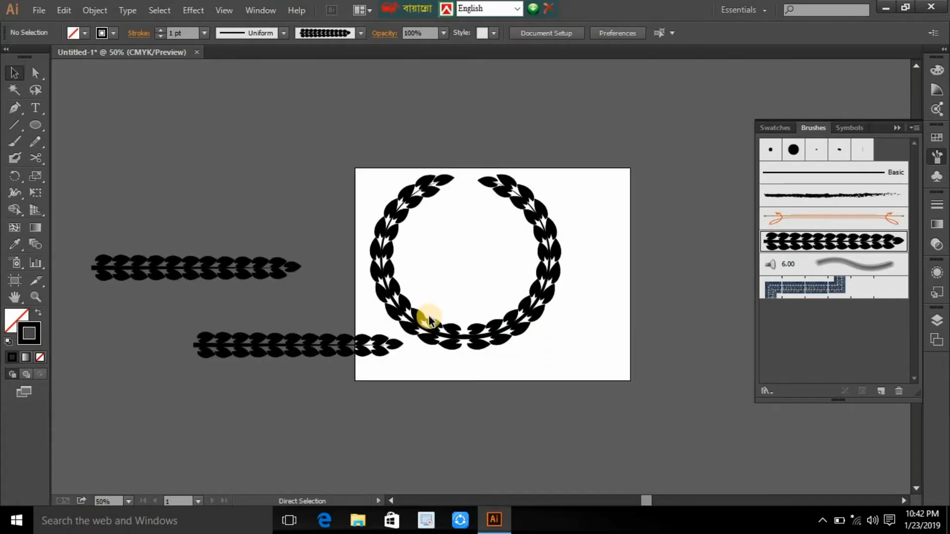
pyautogui.click(248, 270)
pyautogui.press('Delete')
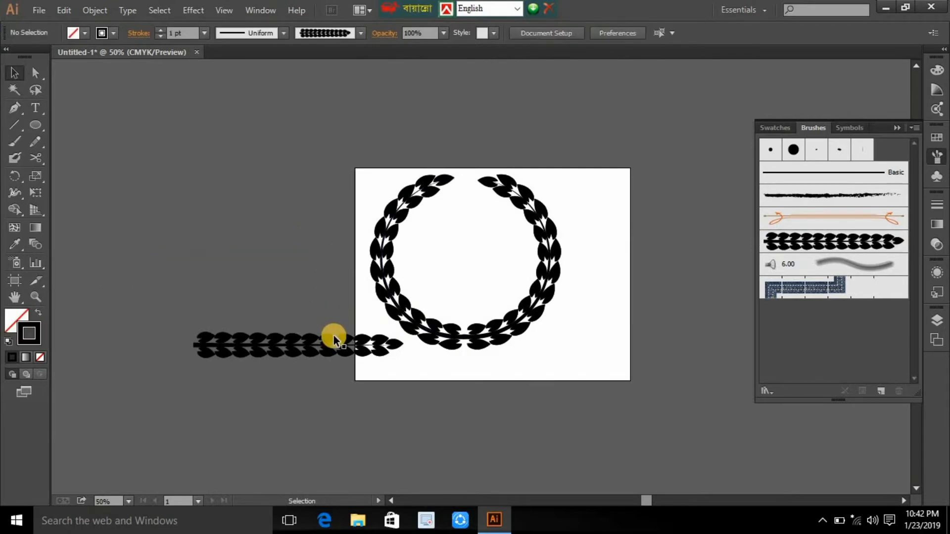
# - Group the remaining straight branch, place it beneath the wreath on the artboard, and scale the whole artwork down
pyautogui.click(332, 340)
pyautogui.moveTo(181, 316)
pyautogui.mouseDown()
pyautogui.moveTo(305, 382)
pyautogui.moveTo(407, 399)
pyautogui.moveTo(407, 391)
pyautogui.mouseUp()
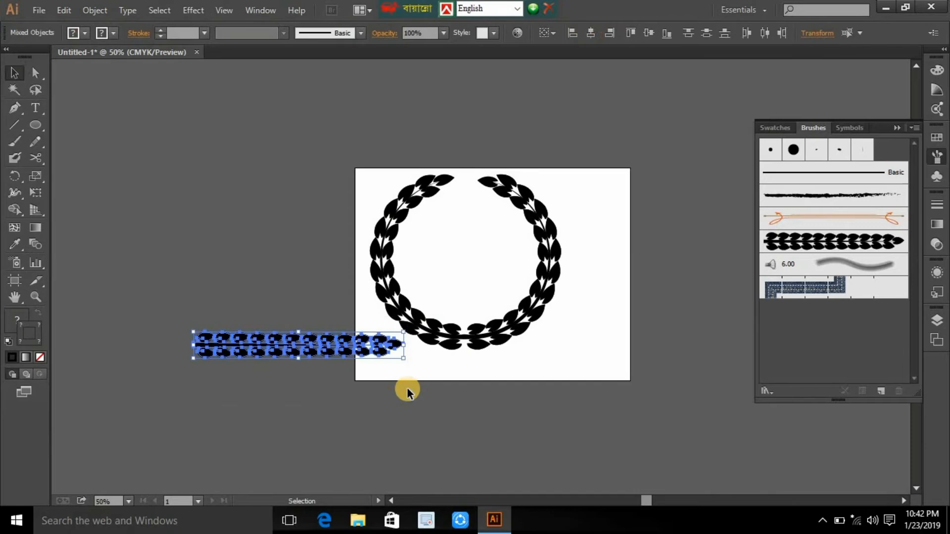
pyautogui.rightClick(351, 349)
pyautogui.click(388, 413)
pyautogui.moveTo(361, 349)
pyautogui.mouseDown()
pyautogui.moveTo(419, 373)
pyautogui.moveTo(533, 371)
pyautogui.mouseUp()
pyautogui.click(556, 402)
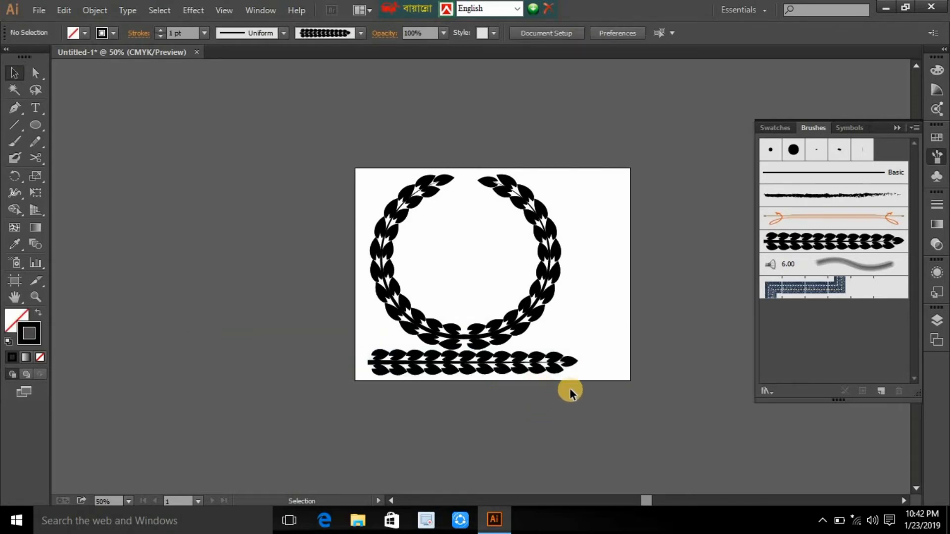
pyautogui.moveTo(545, 387)
pyautogui.mouseDown()
pyautogui.moveTo(390, 191)
pyautogui.moveTo(406, 221)
pyautogui.mouseUp()
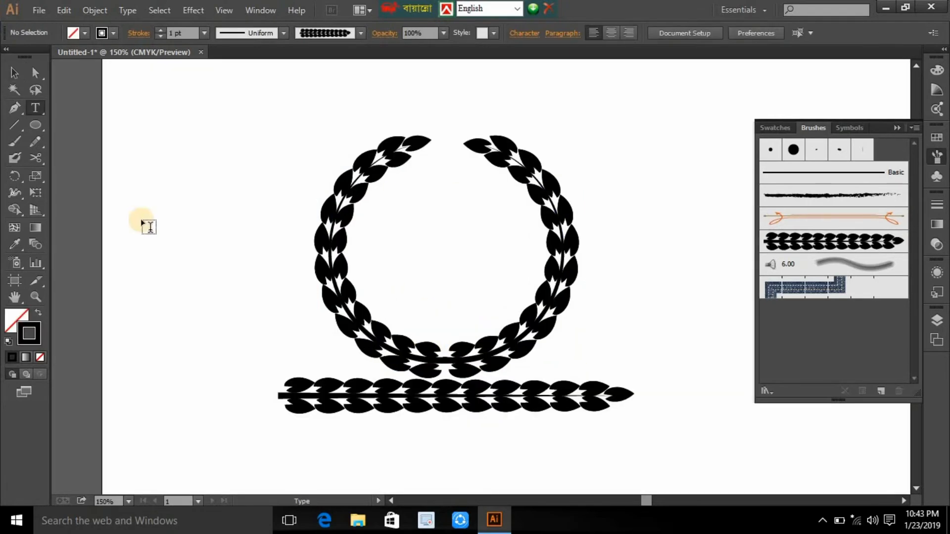
# - Add the text "YOUR NAME" and stretch it to about 61 pt centred inside the wreath
pyautogui.click(141, 220)
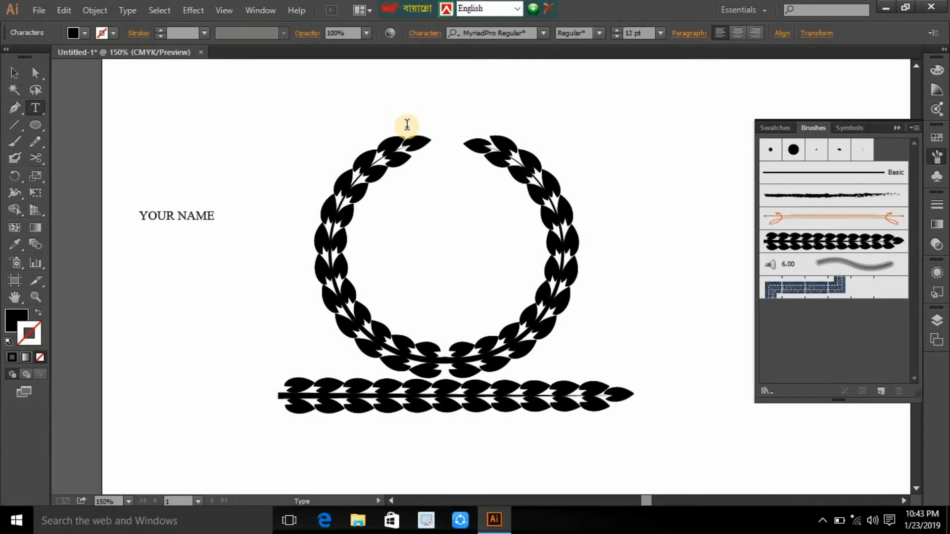
pyautogui.click(15, 71)
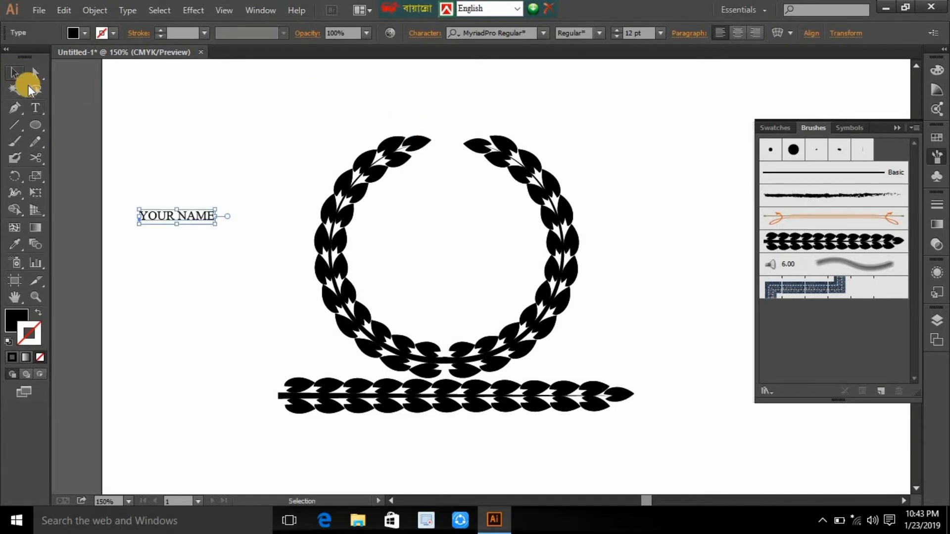
pyautogui.moveTo(219, 221); pyautogui.dragTo(443, 264)
pyautogui.moveTo(452, 228); pyautogui.dragTo(498, 236)
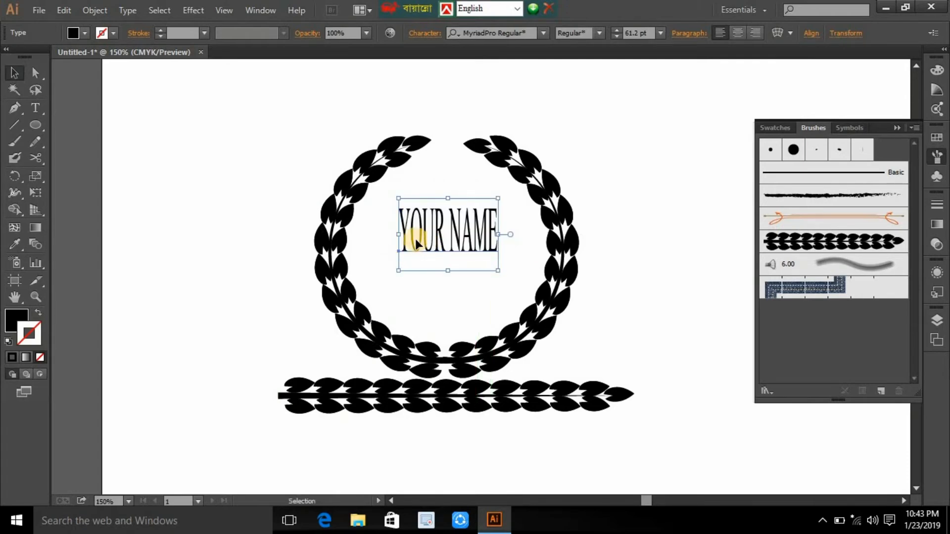
pyautogui.moveTo(395, 236); pyautogui.dragTo(433, 255)
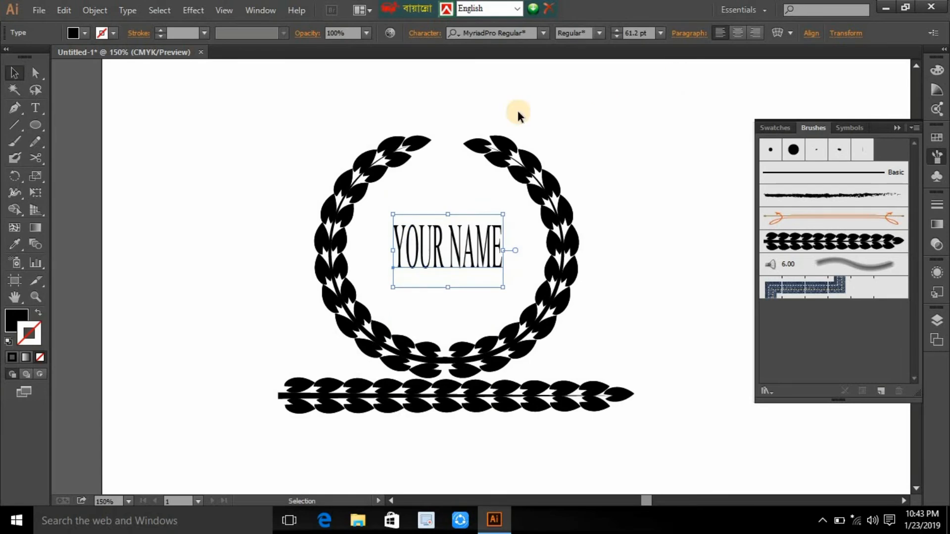
# - Fill the YOUR NAME text with teal green and give it a 2 pt black stroke
pyautogui.click(74, 33)
pyautogui.click(77, 75)
pyautogui.click(80, 66)
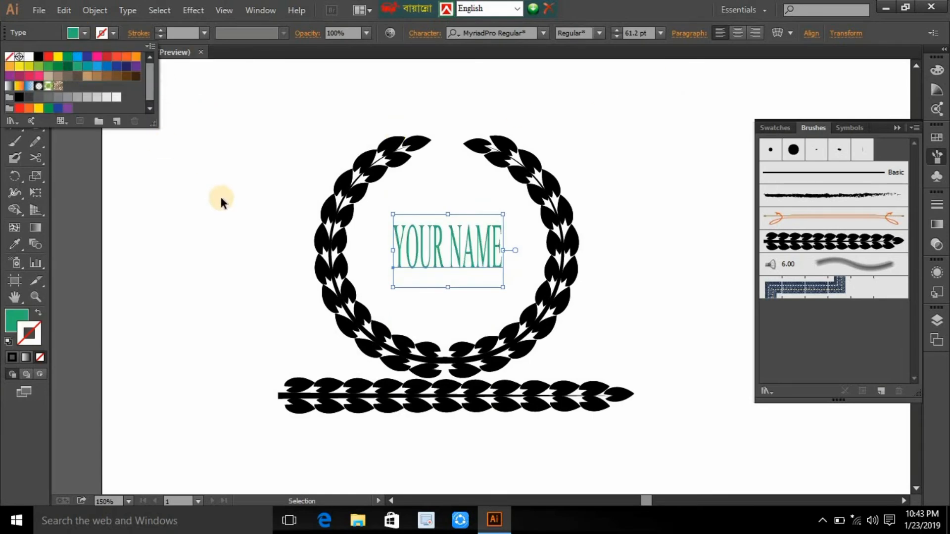
pyautogui.press('Escape')
pyautogui.click(163, 30)
pyautogui.click(162, 31)
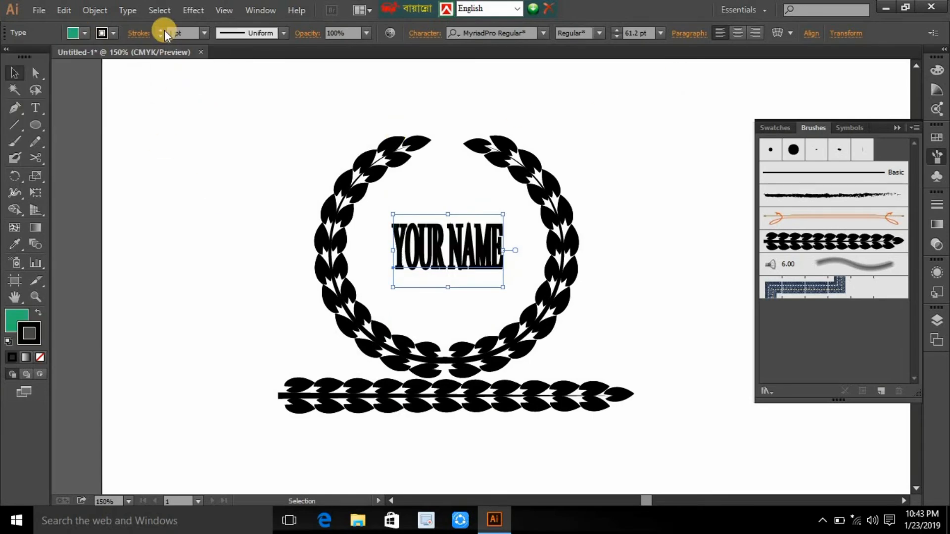
pyautogui.click(163, 30)
pyautogui.click(161, 38)
pyautogui.click(160, 37)
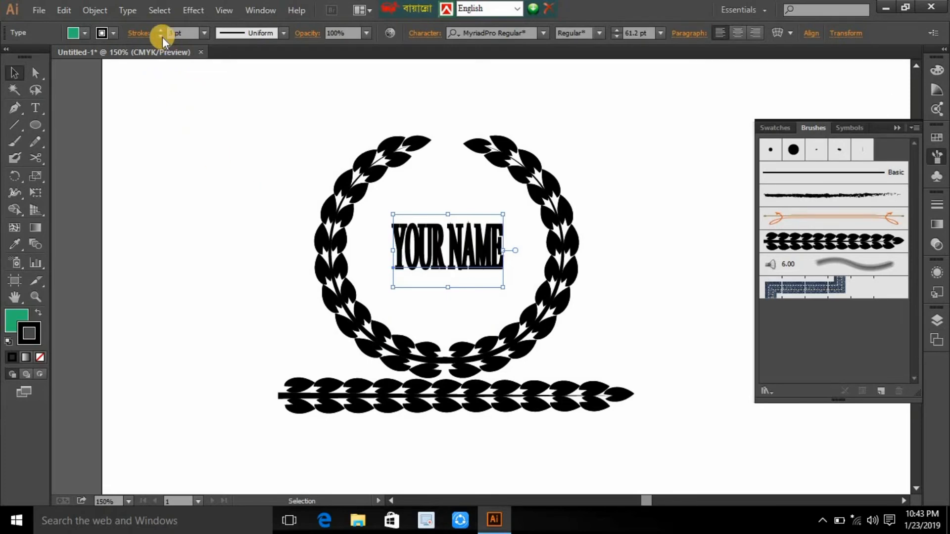
# - Enlarge the YOUR NAME text to about 120 pt so it spans the inside of the wreath, and deselect it
pyautogui.moveTo(389, 251); pyautogui.dragTo(372, 251)
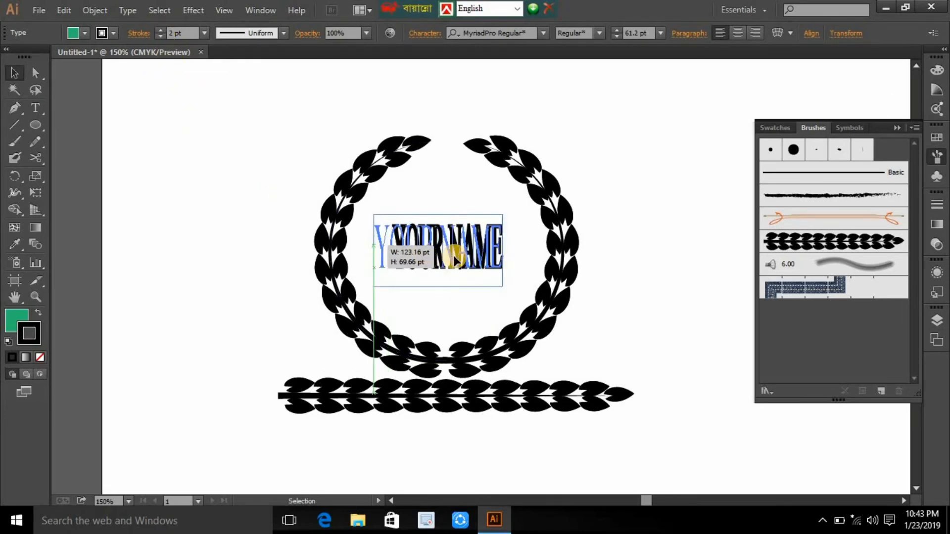
pyautogui.moveTo(461, 253)
pyautogui.mouseDown()
pyautogui.moveTo(461, 236)
pyautogui.moveTo(515, 289)
pyautogui.moveTo(520, 329)
pyautogui.mouseUp()
pyautogui.click(625, 316)
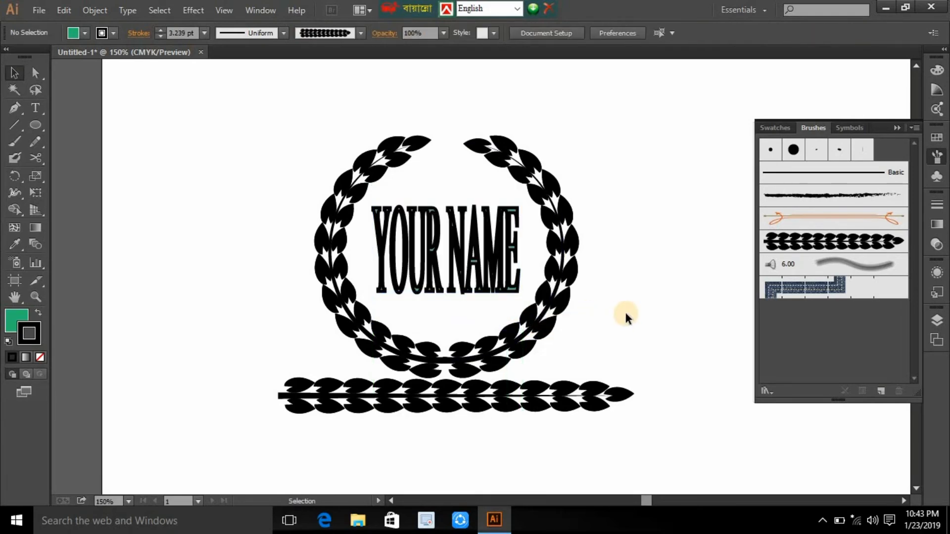
# - Reduce the YOUR NAME text's stroke to 1 pt and change its fill to red
pyautogui.click(468, 271)
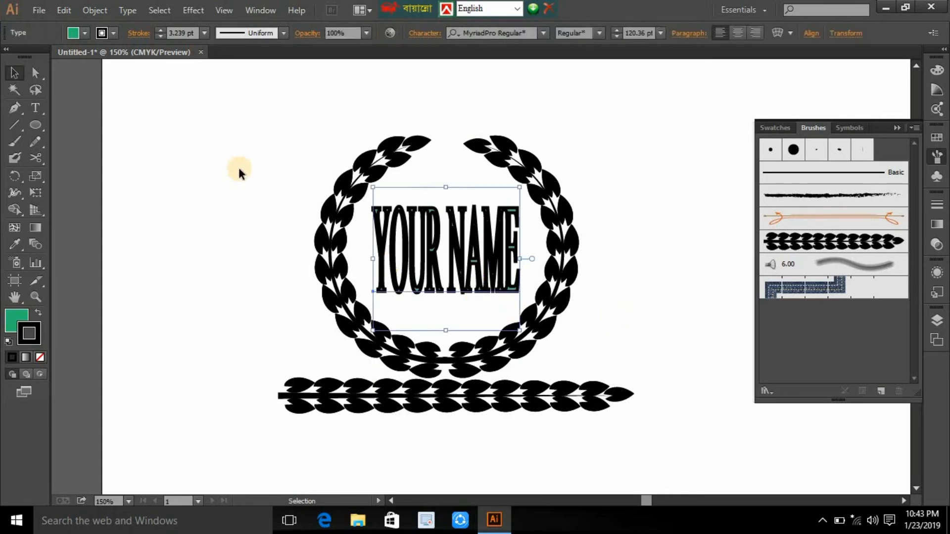
pyautogui.click(161, 36)
pyautogui.click(160, 36)
pyautogui.click(160, 36)
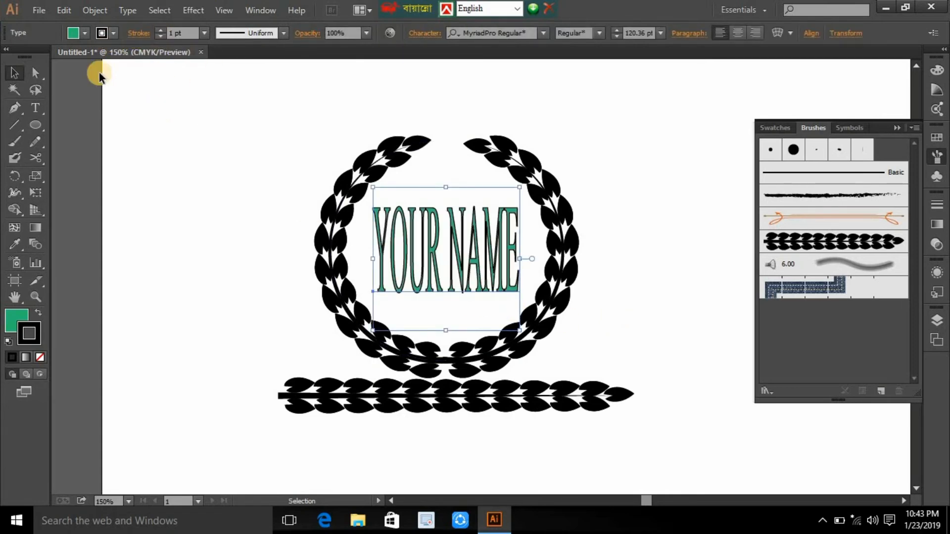
pyautogui.click(77, 36)
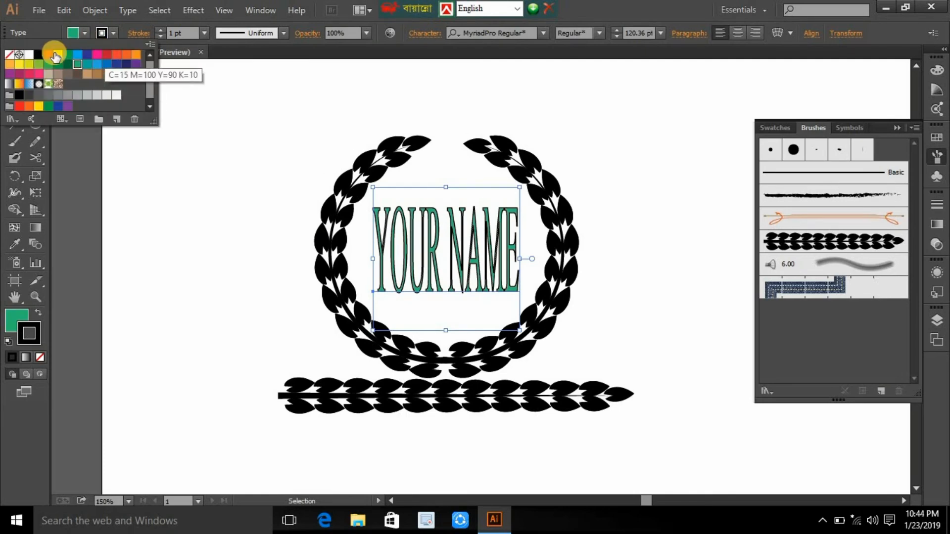
pyautogui.click(48, 54)
pyautogui.click(207, 211)
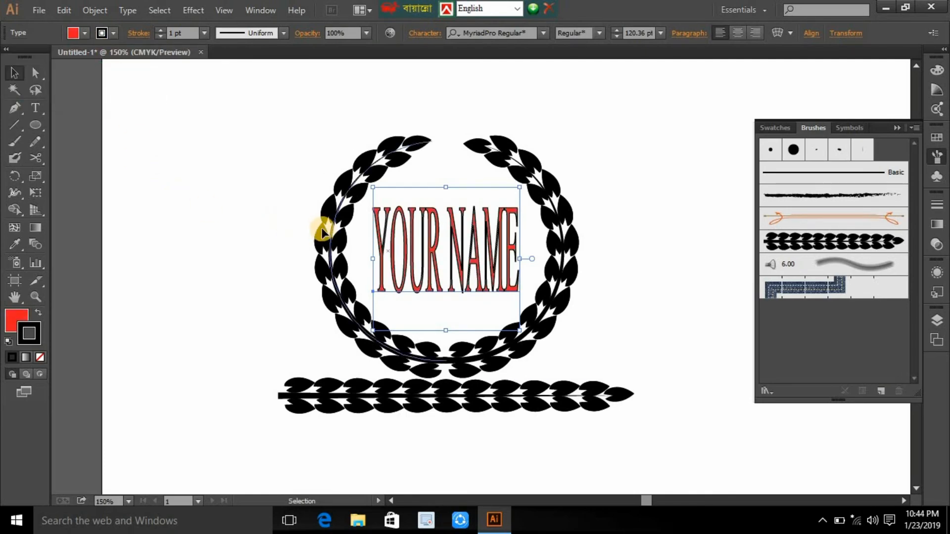
# - Ungroup the wreath's left half from the straight branch so it can be selected separately
pyautogui.click(318, 223)
pyautogui.rightClick(319, 220)
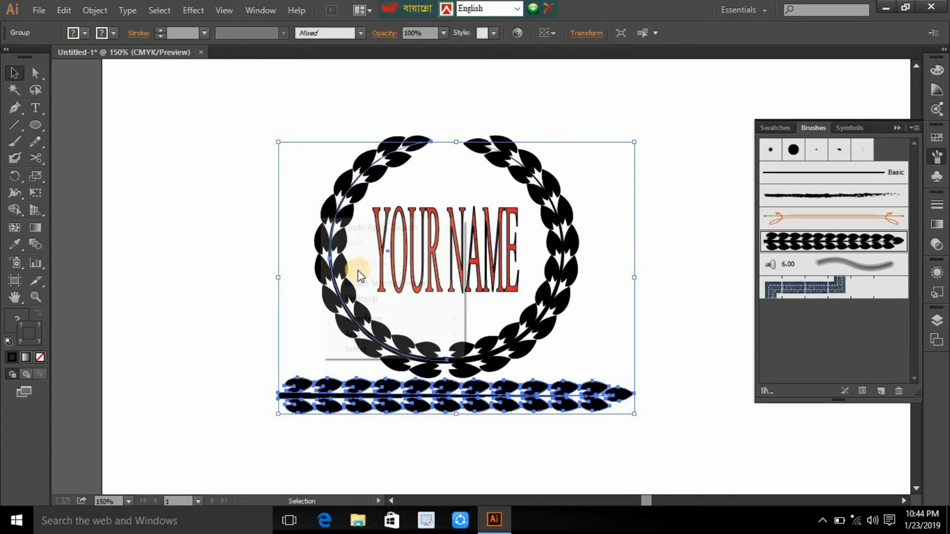
pyautogui.click(365, 299)
pyautogui.click(332, 242)
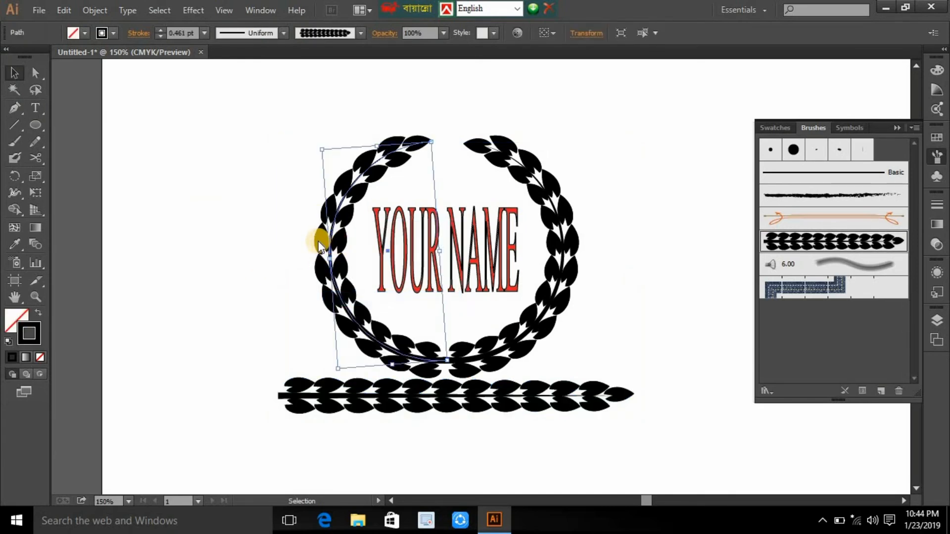
pyautogui.rightClick(319, 243)
pyautogui.click(327, 238)
pyautogui.click(322, 241)
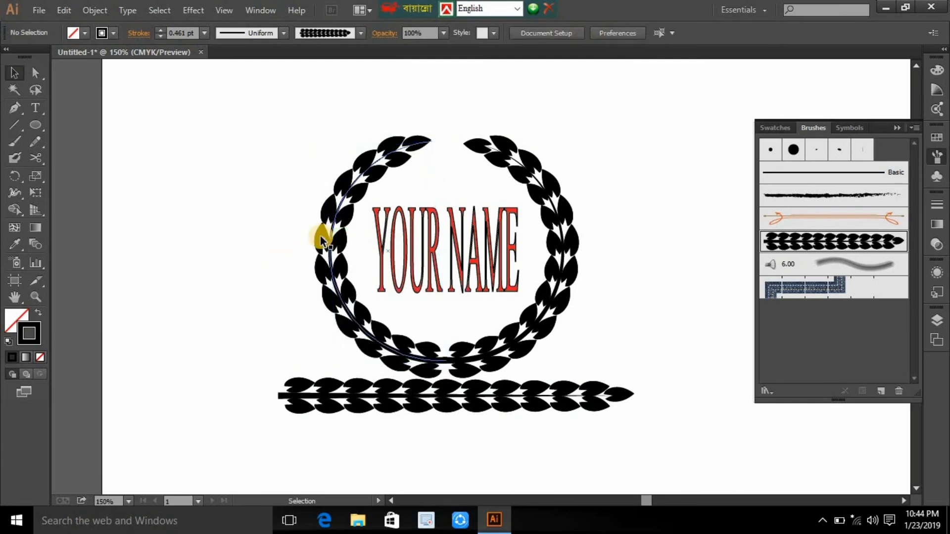
# - Try a yellow fill and a 1 pt stroke on the left half using the Group Selection tool, and undo both changes
pyautogui.click(37, 73)
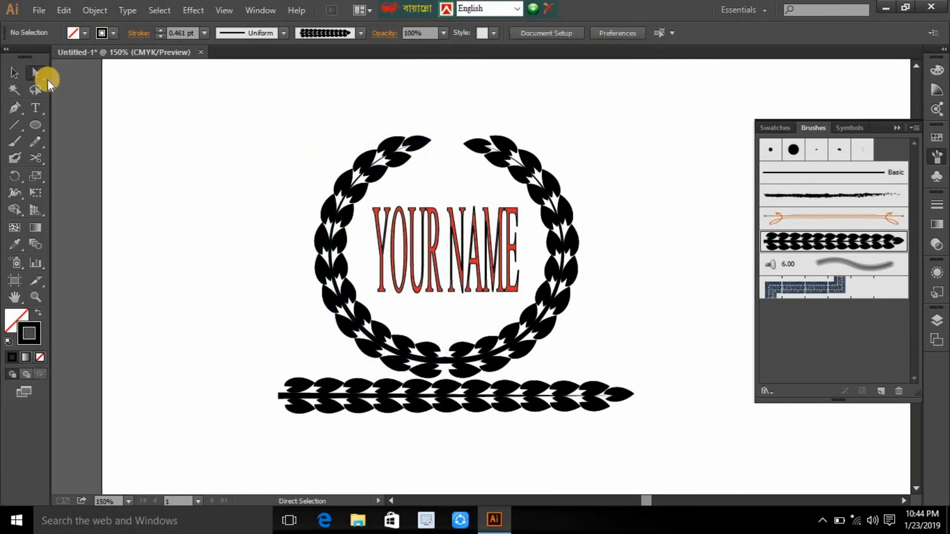
pyautogui.moveTo(52, 82); pyautogui.dragTo(63, 93)
pyautogui.moveTo(329, 214); pyautogui.dragTo(328, 207)
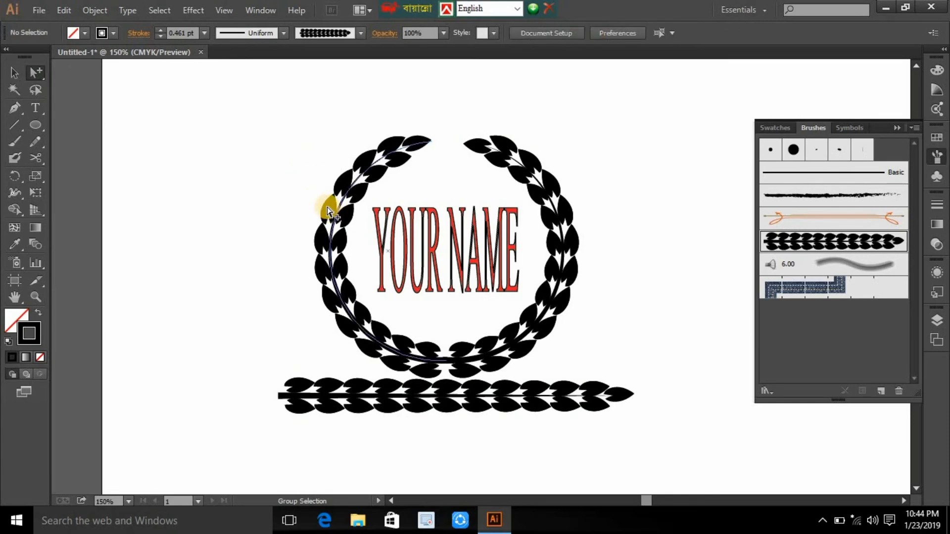
pyautogui.click(85, 32)
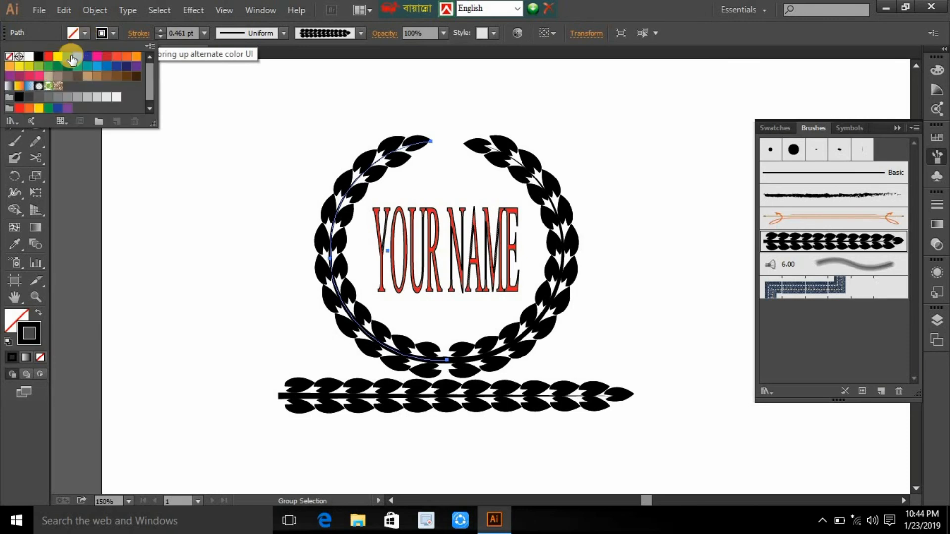
pyautogui.click(57, 59)
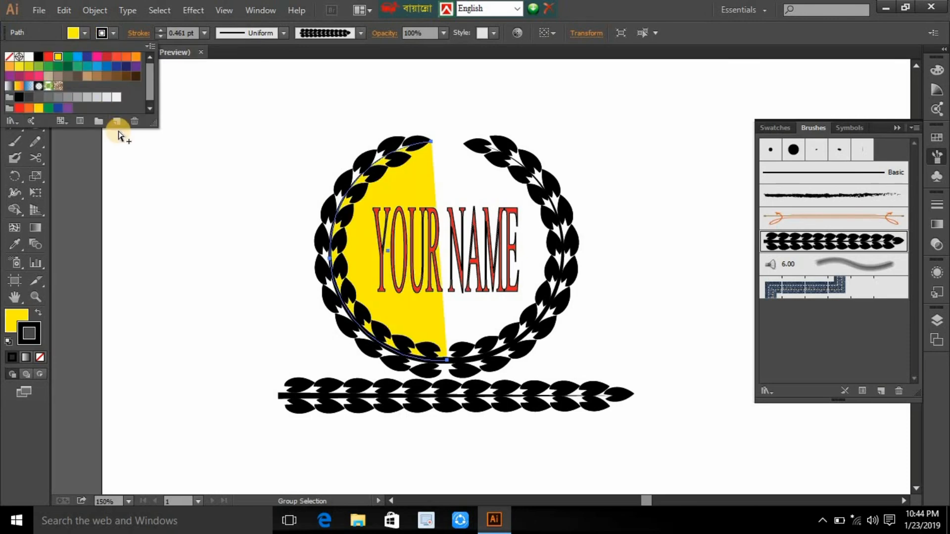
pyautogui.click(161, 29)
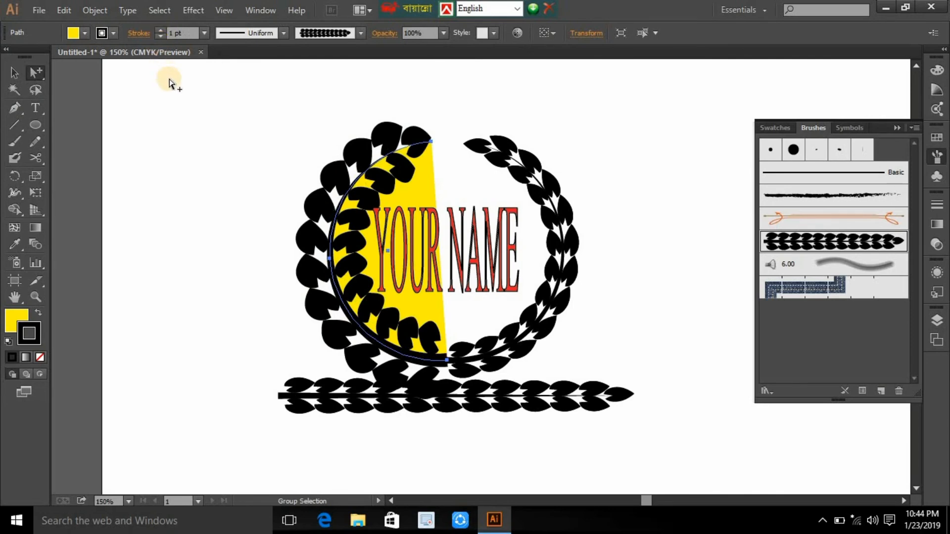
pyautogui.hotkey('ctrl', 'z')
pyautogui.hotkey('ctrl', 'z')
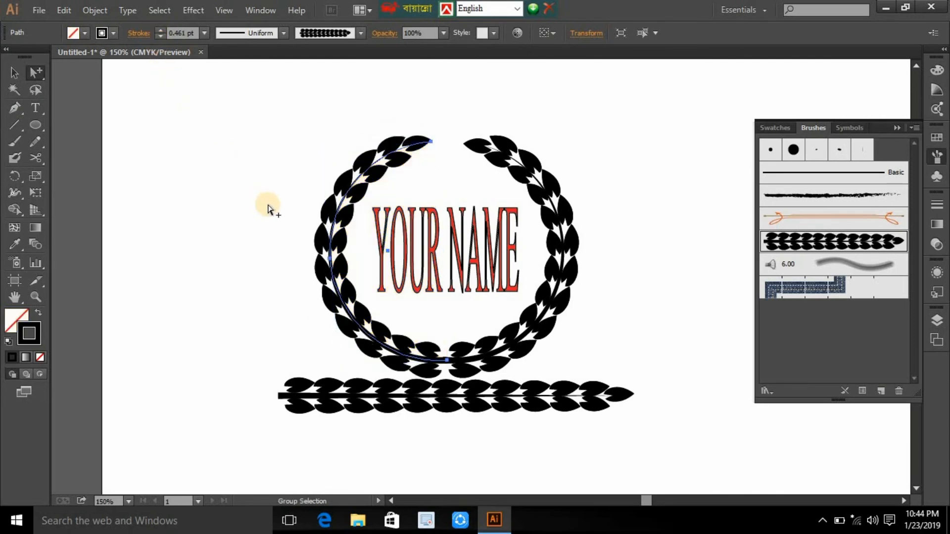
# - Switch to the Selection tool and deselect all the artwork, including the wreath's left half
pyautogui.click(22, 72)
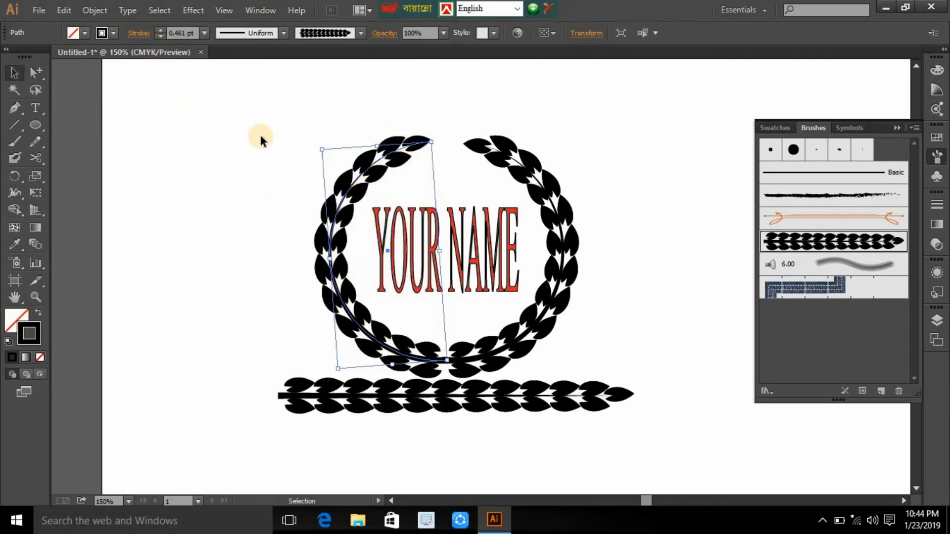
pyautogui.moveTo(260, 133); pyautogui.dragTo(569, 396)
pyautogui.click(655, 325)
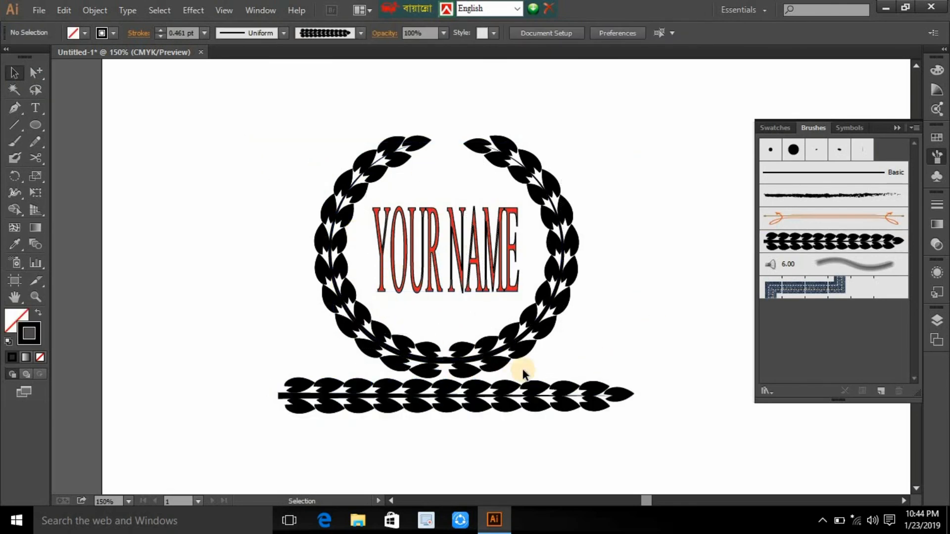
# - Export the artwork to the Desktop as a PNG named 555, at High (300 ppi) resolution with a transparent background
pyautogui.click(38, 10)
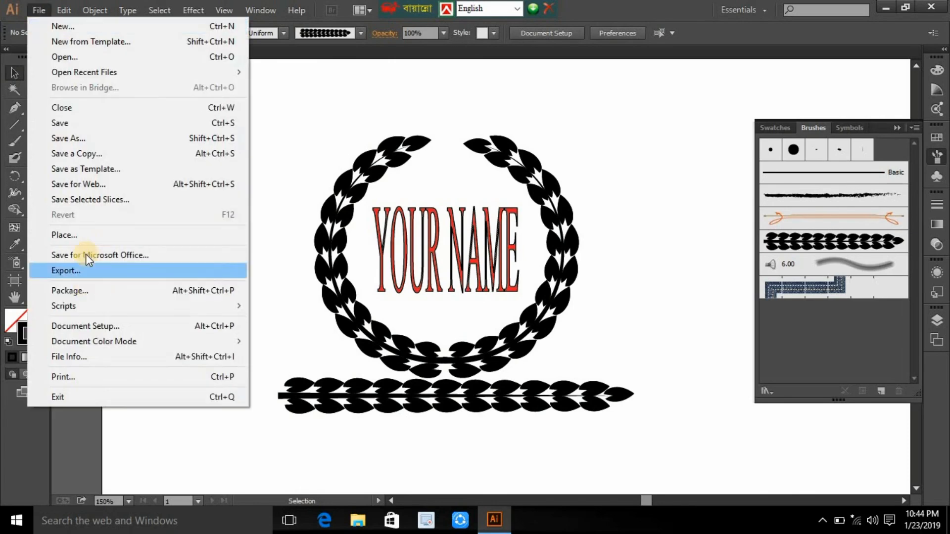
pyautogui.click(90, 278)
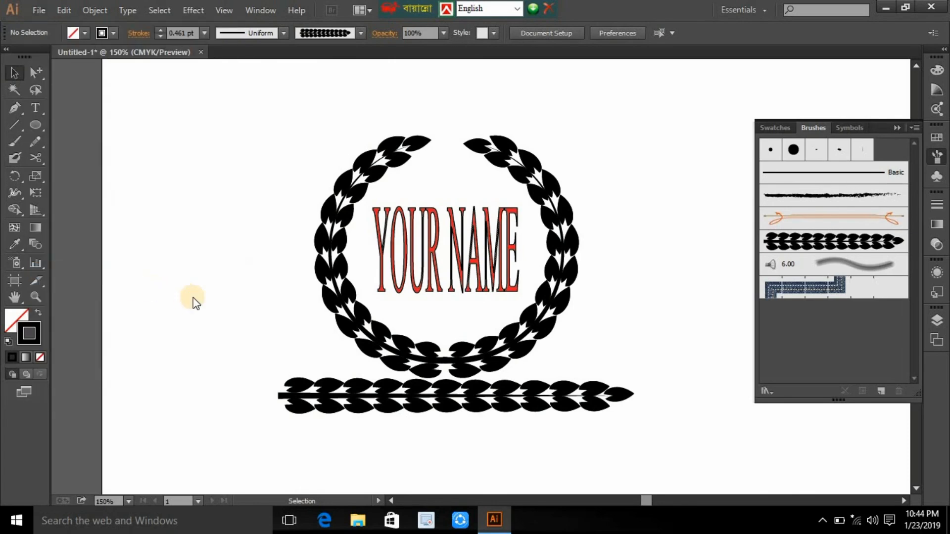
pyautogui.click(163, 341)
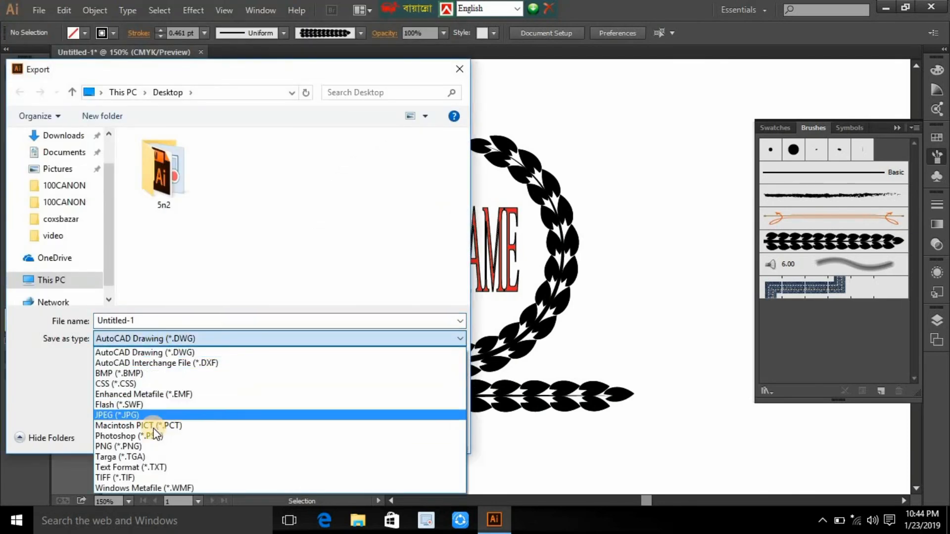
pyautogui.click(144, 446)
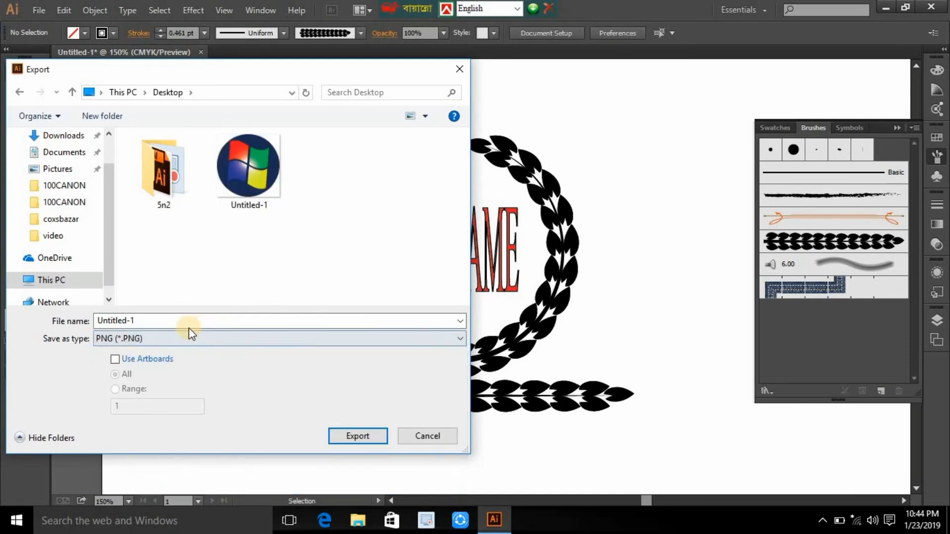
pyautogui.click(138, 319)
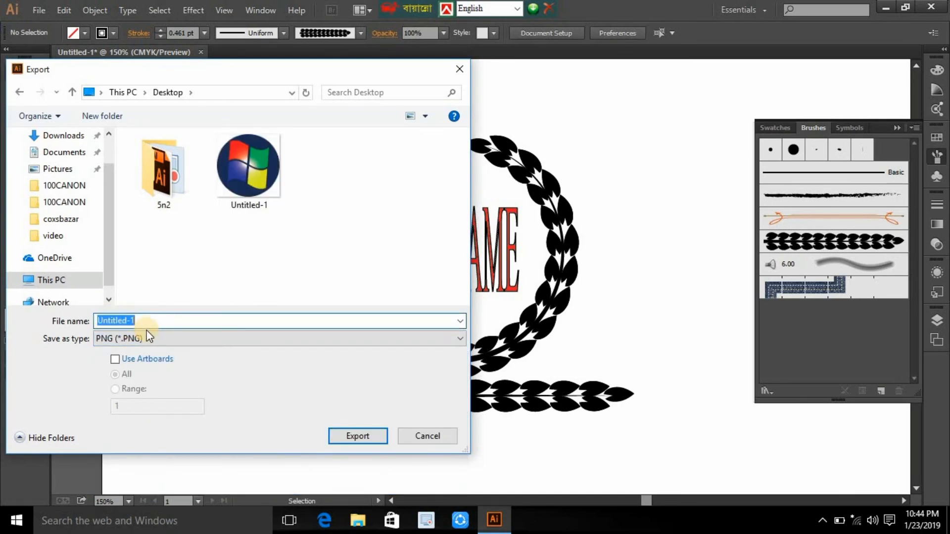
pyautogui.write('555')
pyautogui.click(338, 436)
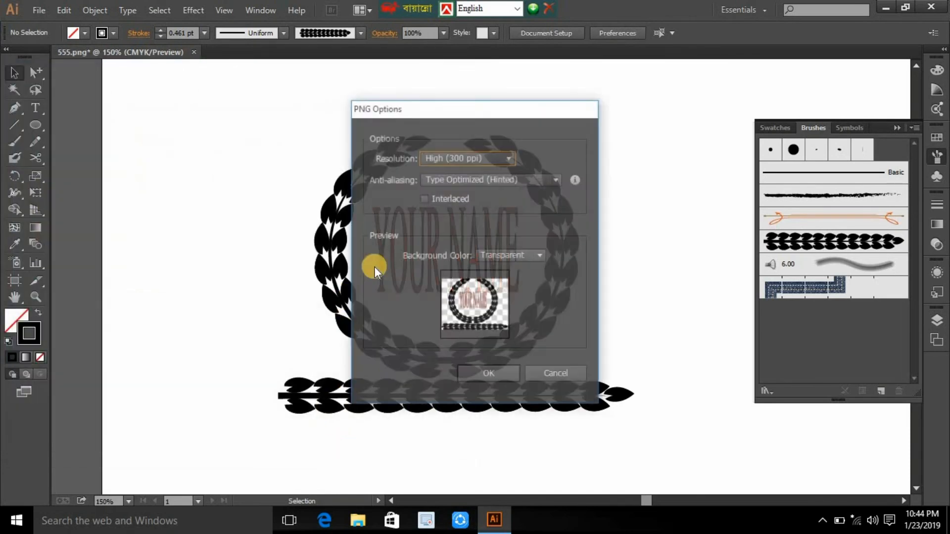
pyautogui.click(488, 372)
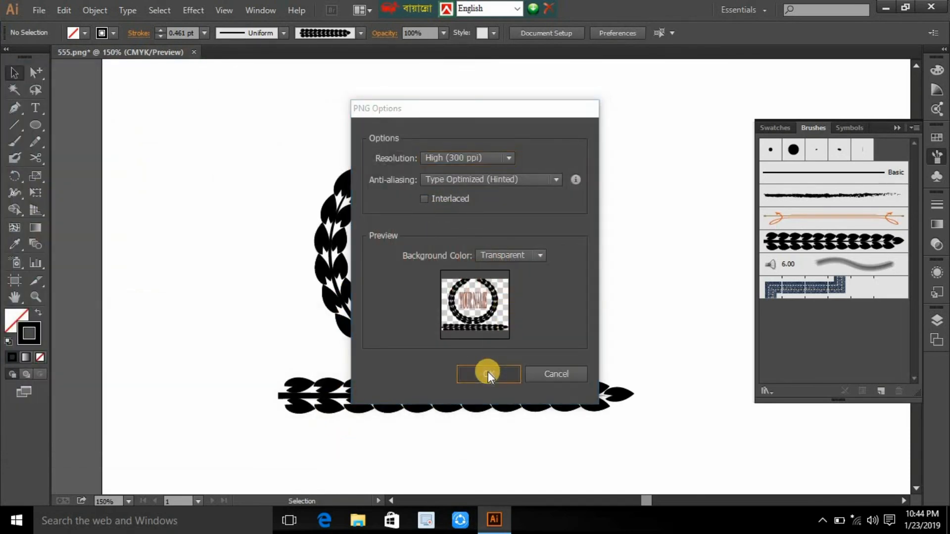